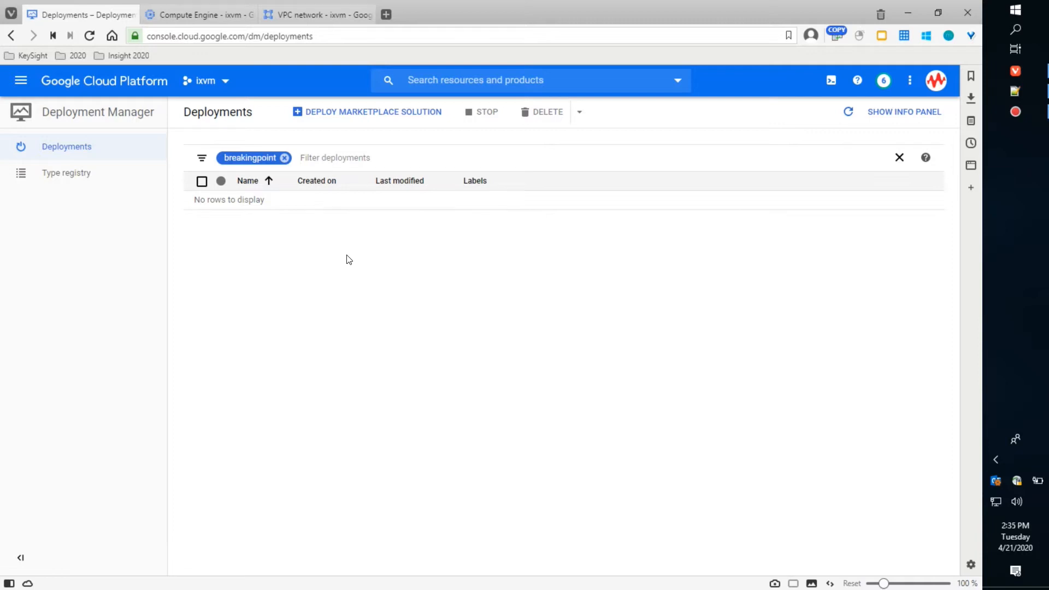
- Switch to the Compute Engine VM instances page, filtered by the owner:gcp-ixia-google-com label
{"action": "left_click", "coordinate": [170, 15]}
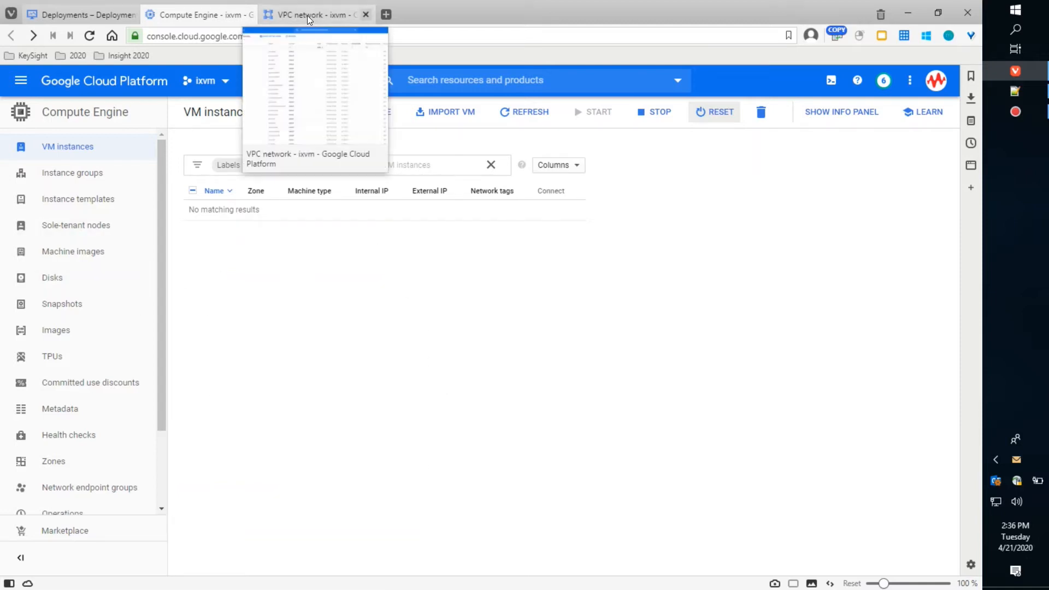
- Go from the empty VM instances list to the project's VPC networks list
{"action": "left_click", "coordinate": [307, 15]}
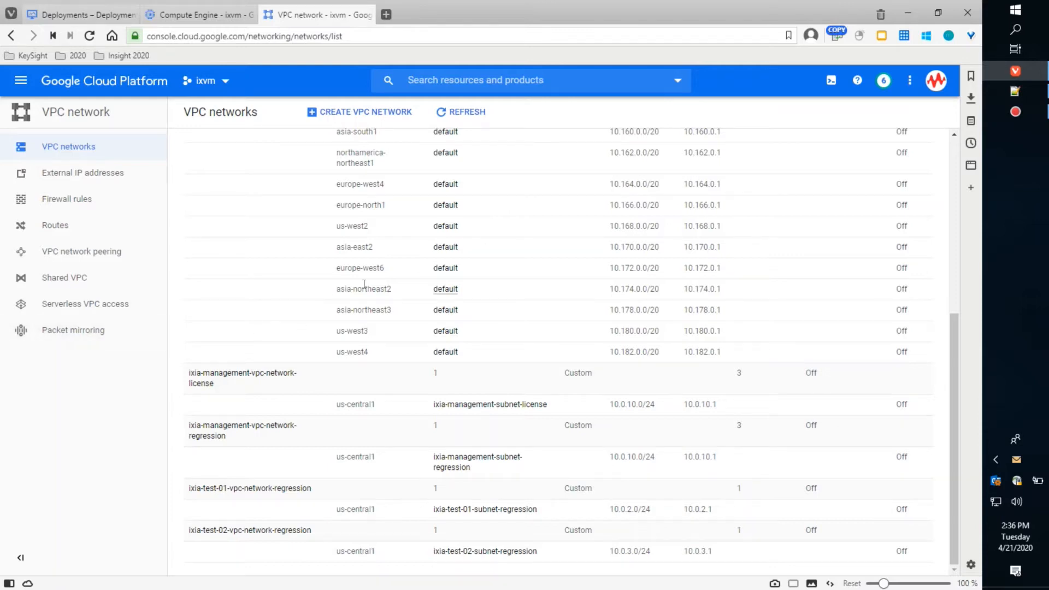
{"action": "scroll", "coordinate": [403, 293], "scroll_direction": "up", "scroll_amount": 6}
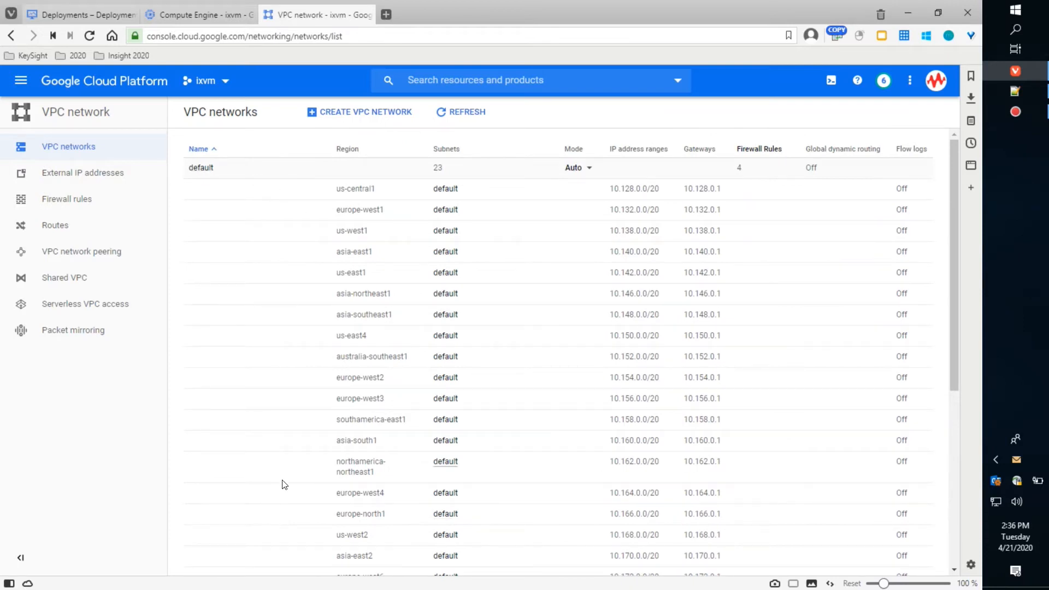
{"action": "scroll", "coordinate": [283, 484], "scroll_direction": "down", "scroll_amount": 6}
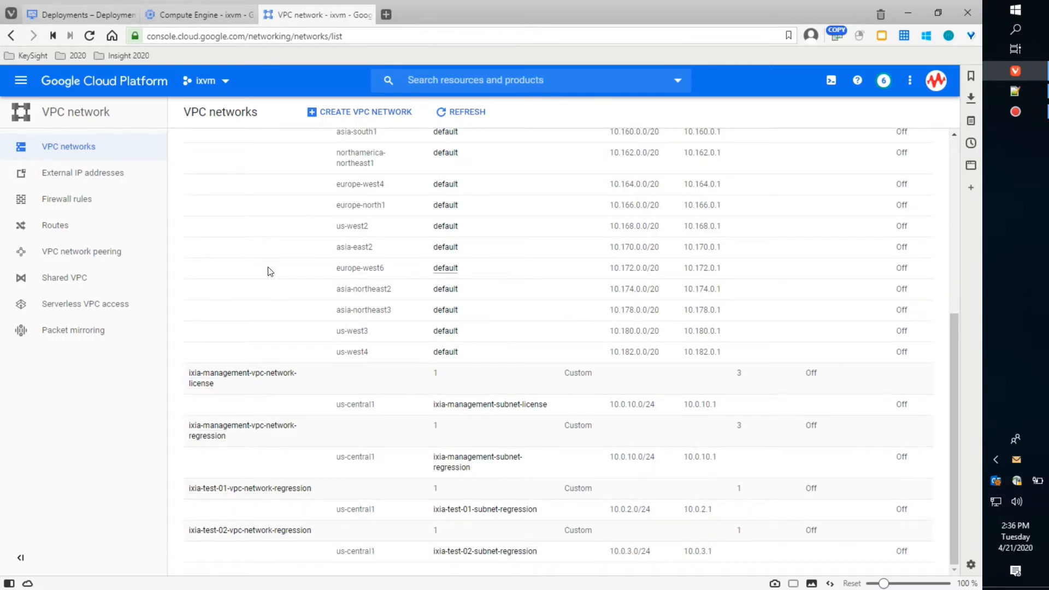
{"action": "scroll", "coordinate": [268, 271], "scroll_direction": "up", "scroll_amount": 6}
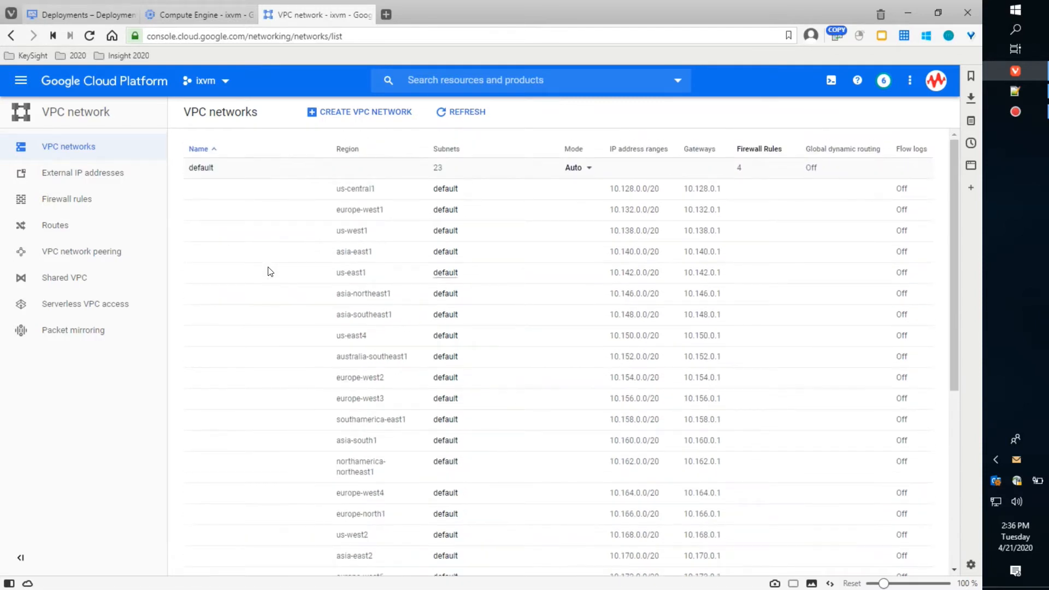
{"action": "scroll", "coordinate": [272, 364], "scroll_direction": "down", "scroll_amount": 4}
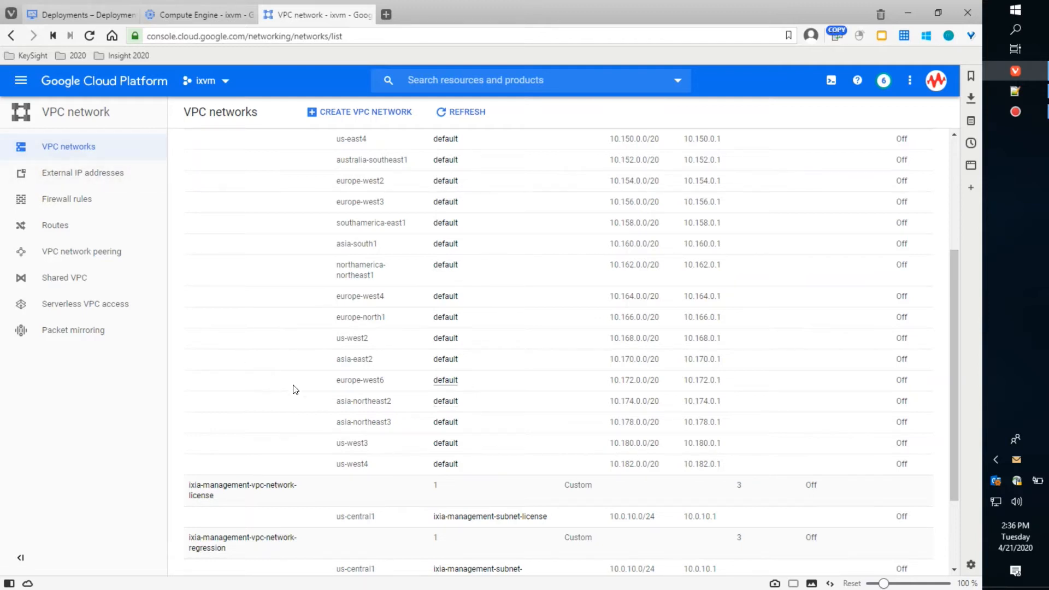
- Show the VPC firewall rules, scroll through them, and begin filtering the rules table
{"action": "left_click", "coordinate": [56, 203]}
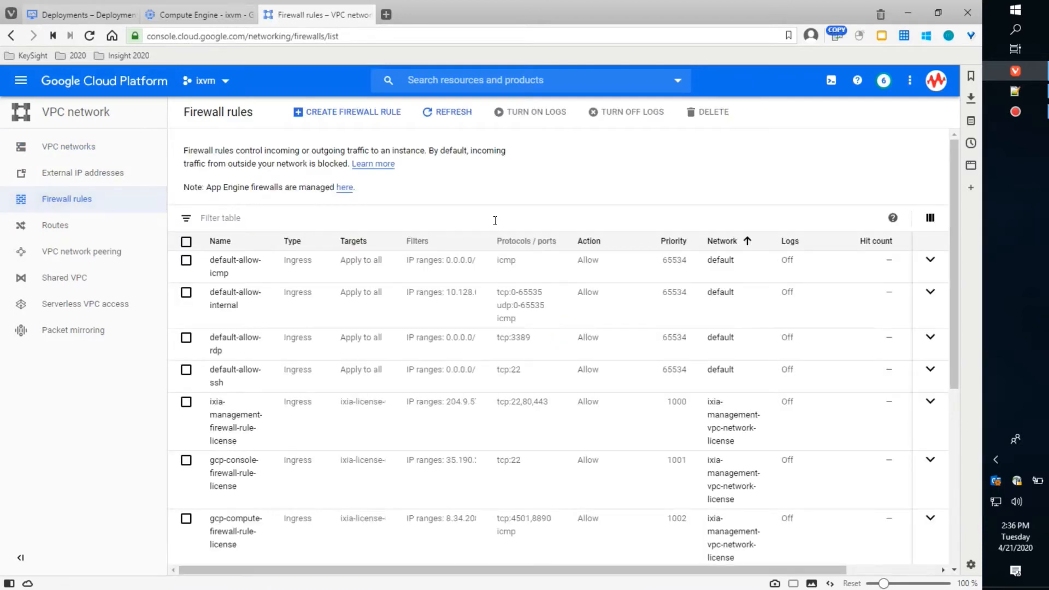
{"action": "scroll", "coordinate": [514, 344], "scroll_direction": "down", "scroll_amount": 3}
{"action": "scroll", "coordinate": [415, 361], "scroll_direction": "down", "scroll_amount": 3}
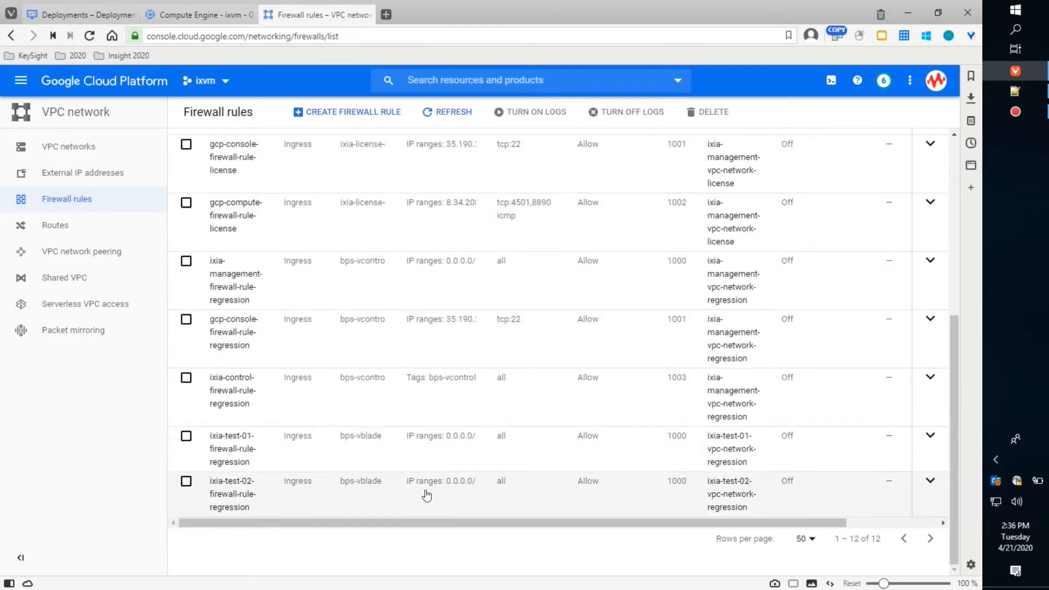
{"action": "scroll", "coordinate": [406, 423], "scroll_direction": "up", "scroll_amount": 6}
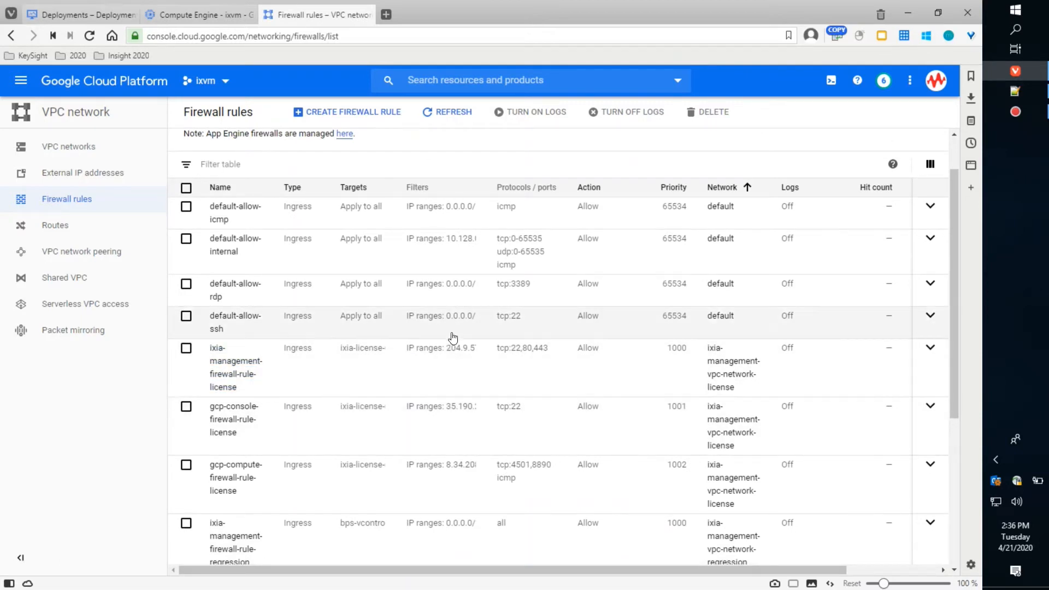
{"action": "scroll", "coordinate": [426, 317], "scroll_direction": "up", "scroll_amount": 2}
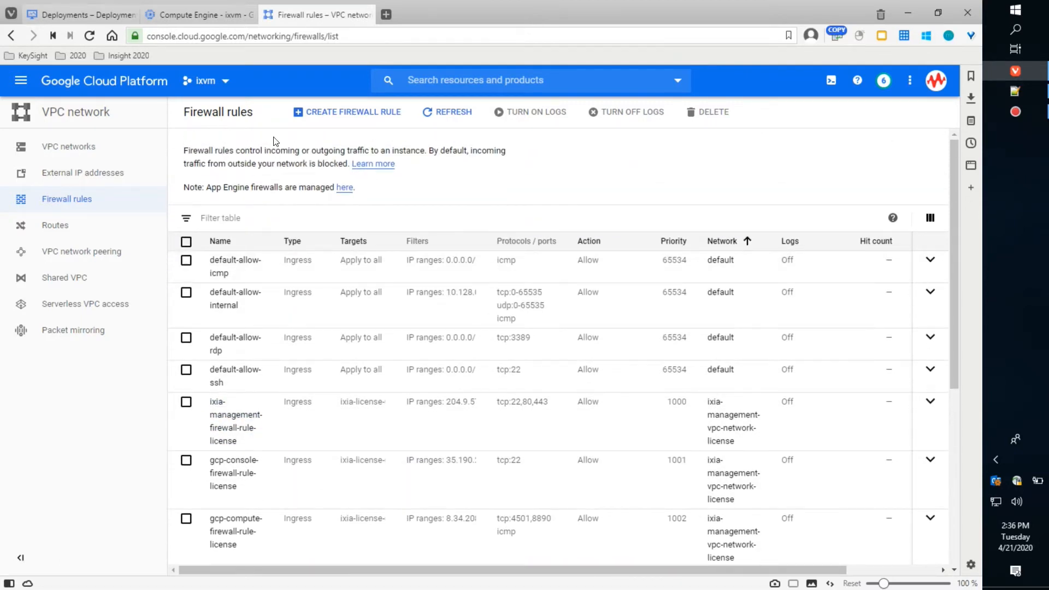
{"action": "scroll", "coordinate": [392, 297], "scroll_direction": "down", "scroll_amount": 6}
{"action": "scroll", "coordinate": [370, 286], "scroll_direction": "up", "scroll_amount": 6}
{"action": "left_click", "coordinate": [227, 218]}
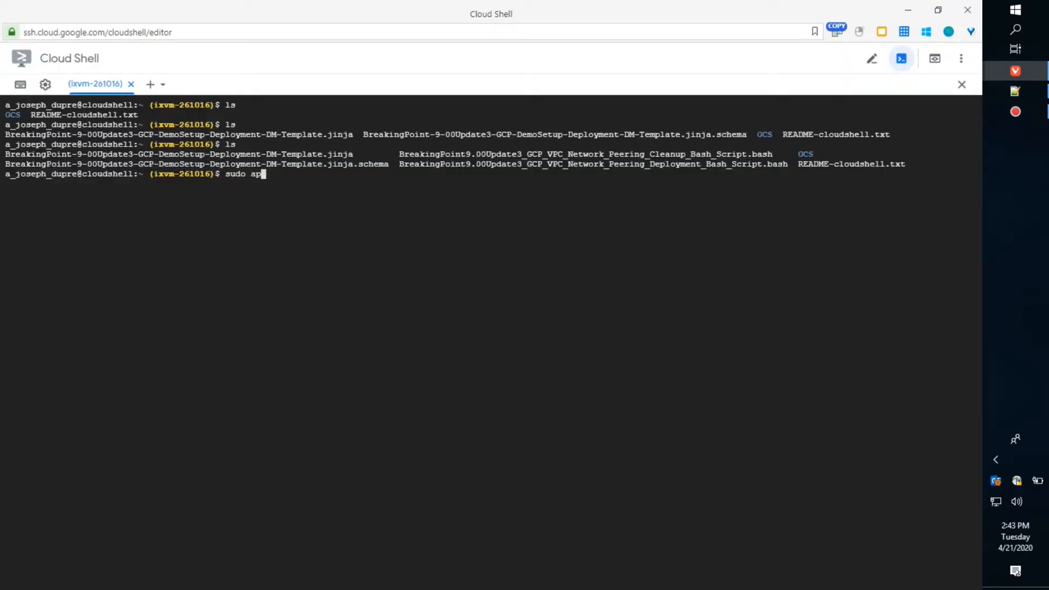
- Install dos2unix with apt-get, then grep the shell history for the breakingpoint create command
{"action": "type", "text": "t-get install -y dos2unix"}
{"action": "key", "text": "Return"}
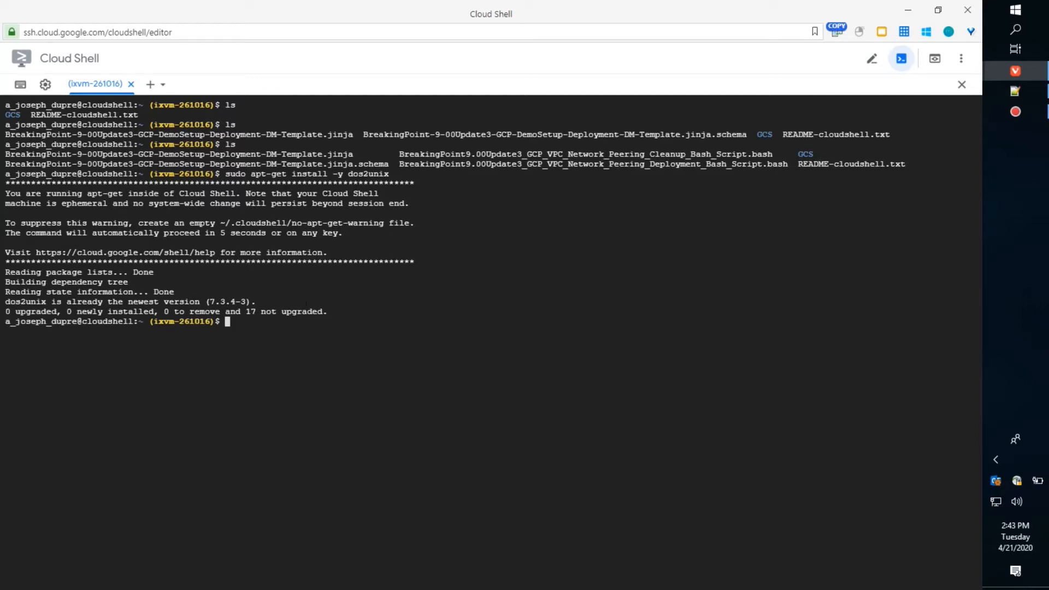
{"action": "left_click_drag", "start_coordinate": [10, 194], "coordinate": [270, 204]}
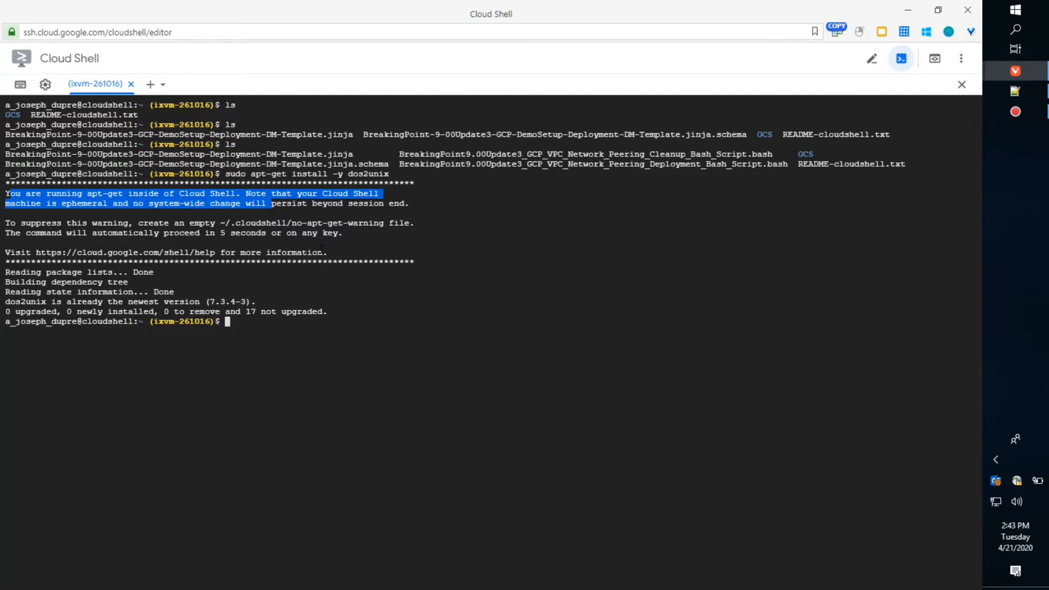
{"action": "type", "text": "history"}
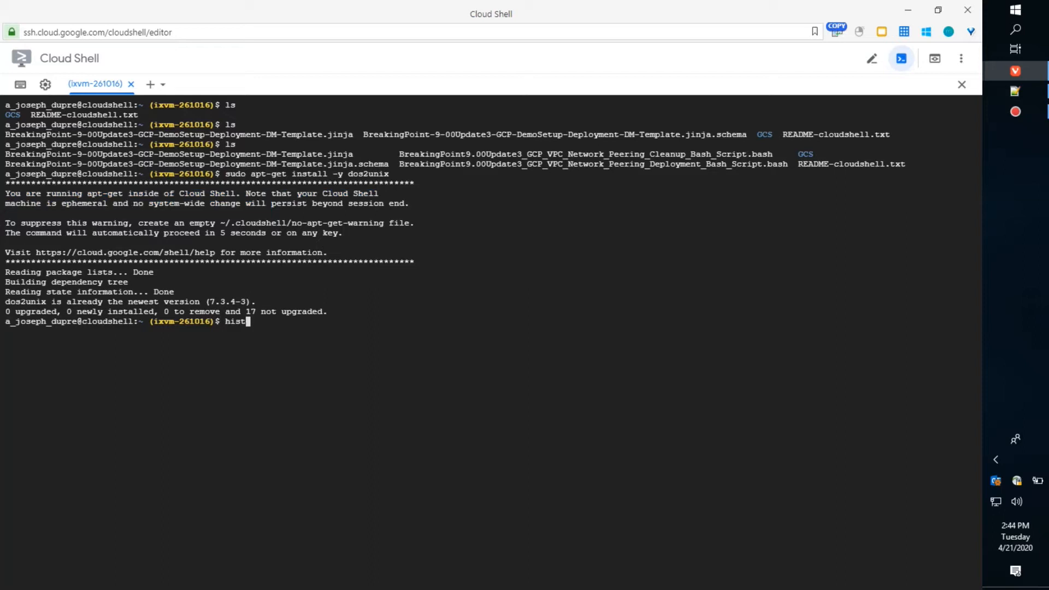
{"action": "type", "text": " |"}
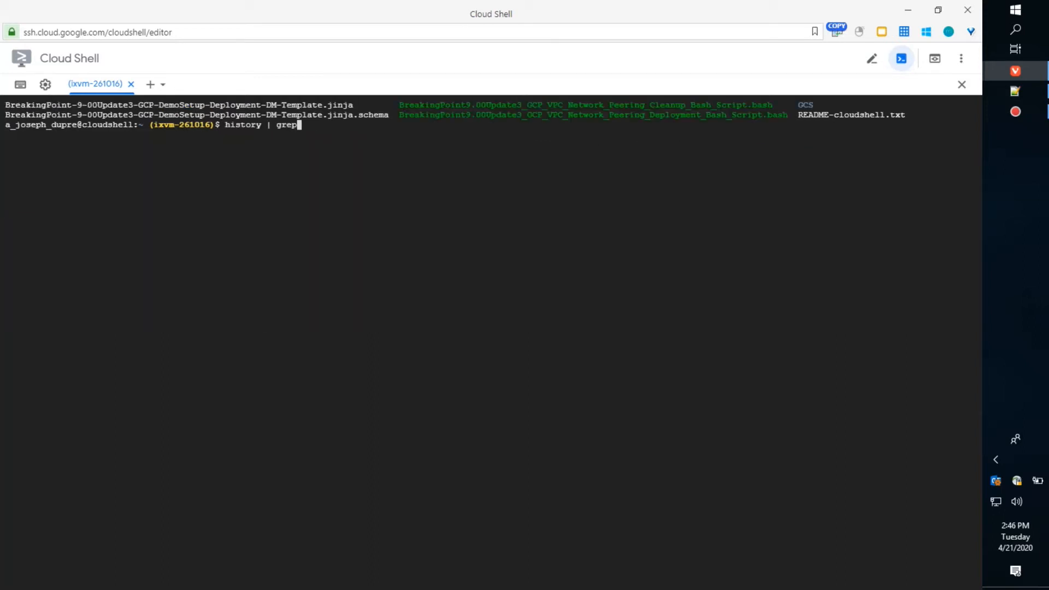
{"action": "type", "text": "create "}
{"action": "type", "text": "| grep "}
{"action": "type", "text": "bre"}
{"action": "type", "text": "aking"}
- Filter the external IP addresses to gcp-ixia, then go to the firewall rules list
{"action": "type", "text": "ixia"}
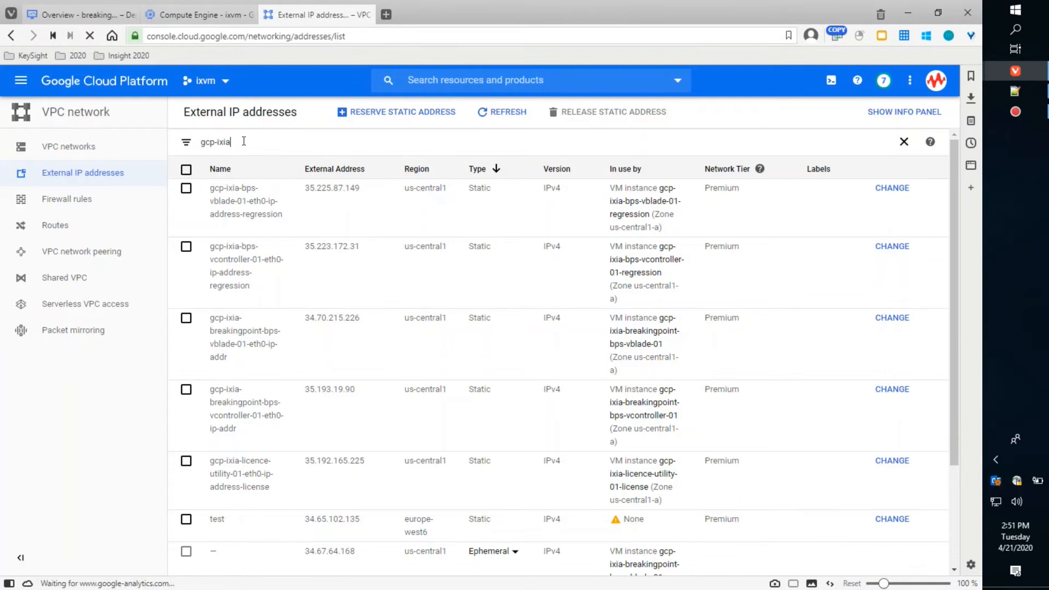
{"action": "key", "text": "Return"}
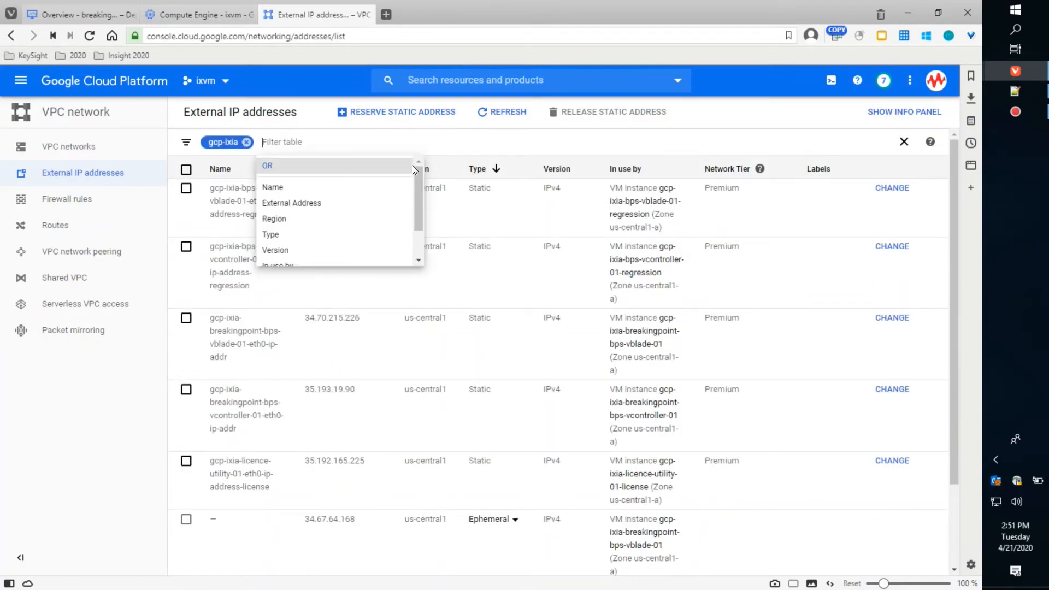
{"action": "left_click", "coordinate": [81, 399]}
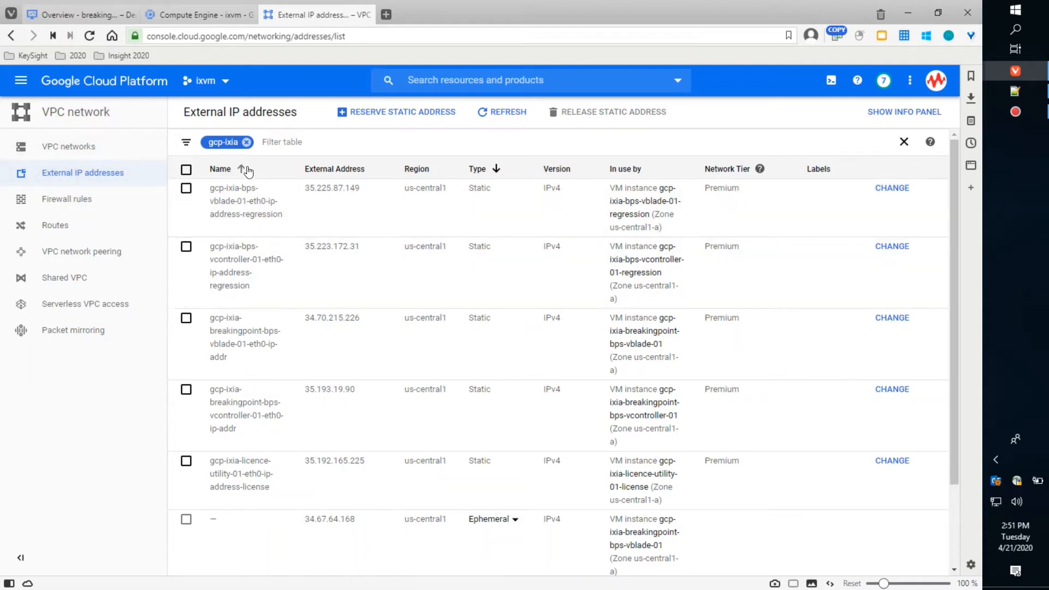
{"action": "left_click", "coordinate": [73, 198]}
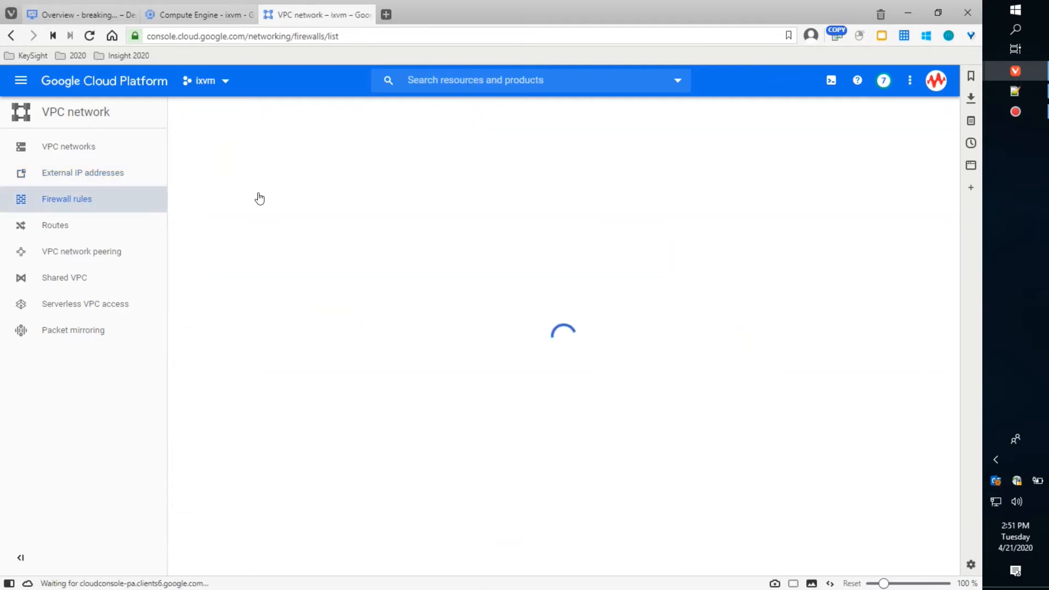
{"action": "left_click", "coordinate": [255, 221]}
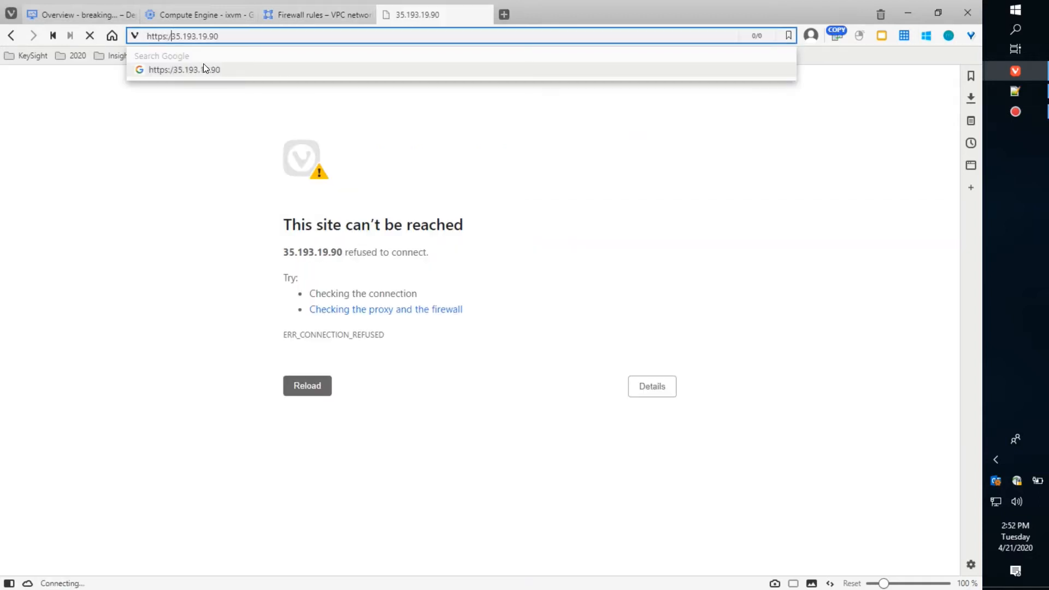
{"action": "key", "text": "Return"}
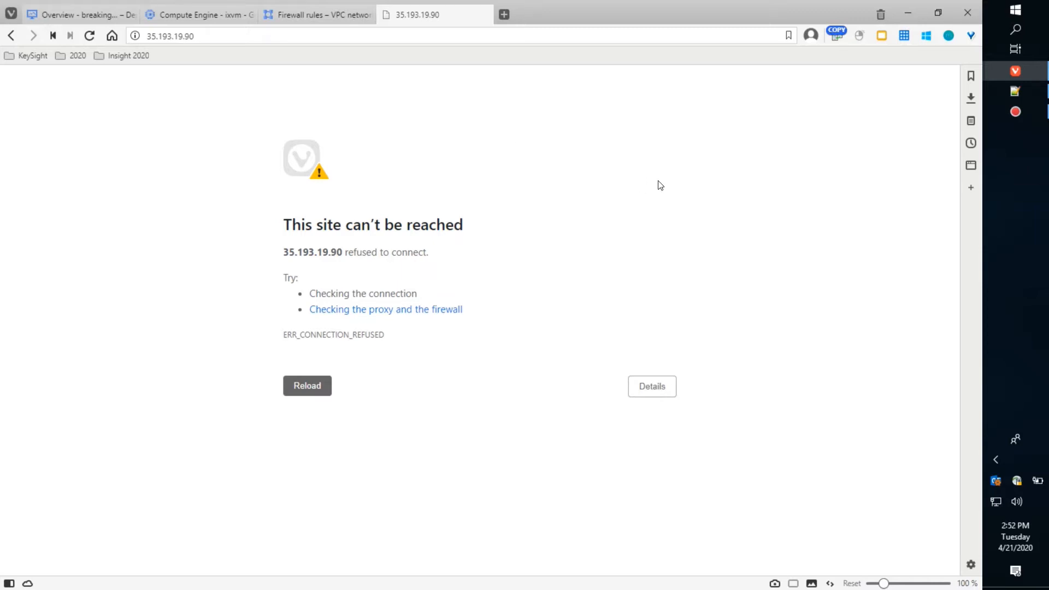
- Get fresh login prompts on the controller's serial console and move its window lower
{"action": "mouse_move", "coordinate": [1008, 77]}
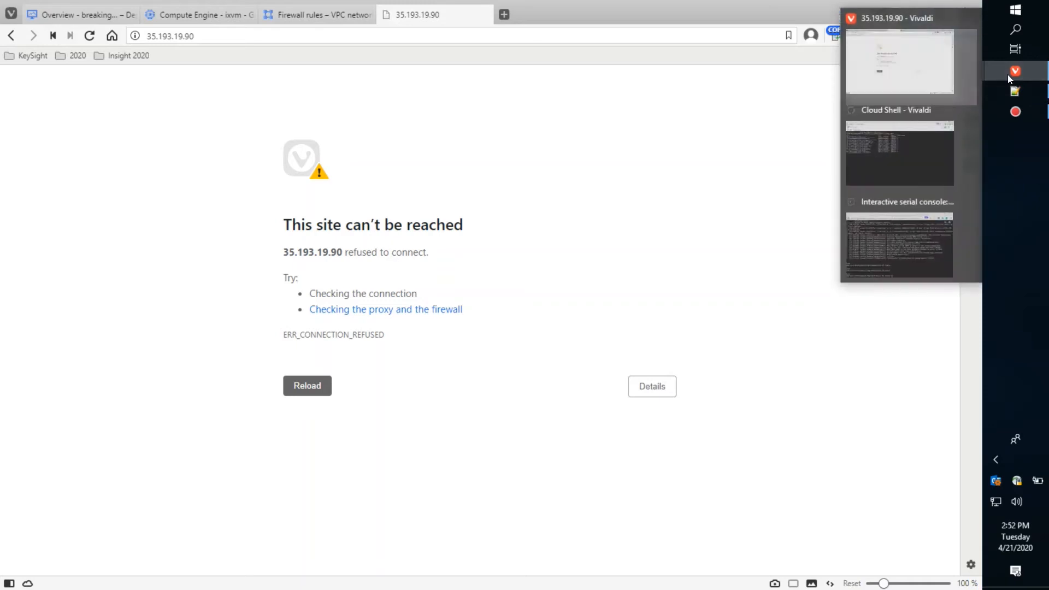
{"action": "left_click", "coordinate": [908, 231]}
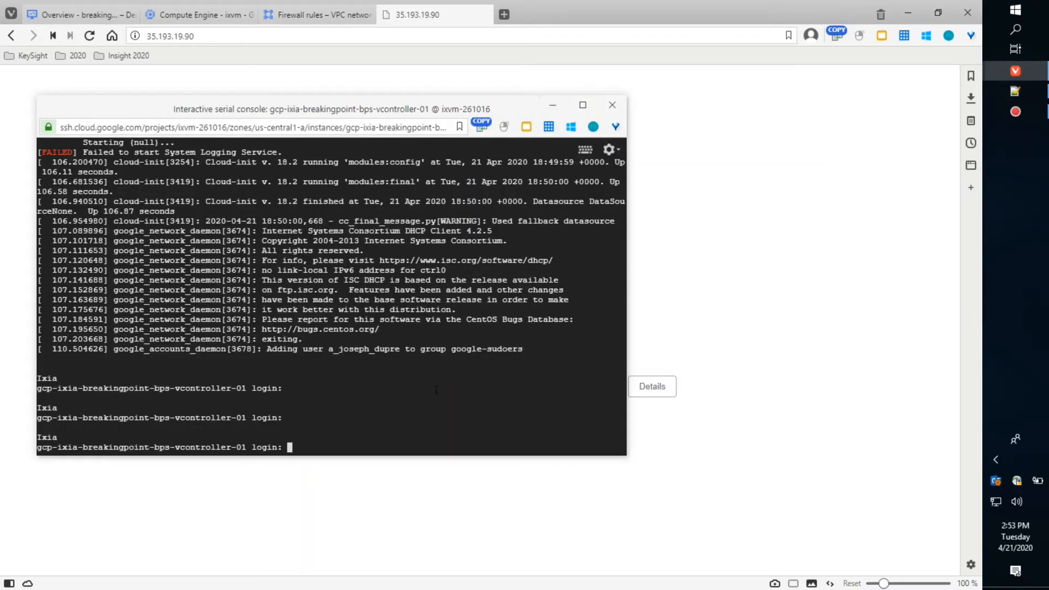
{"action": "key", "text": "Return"}
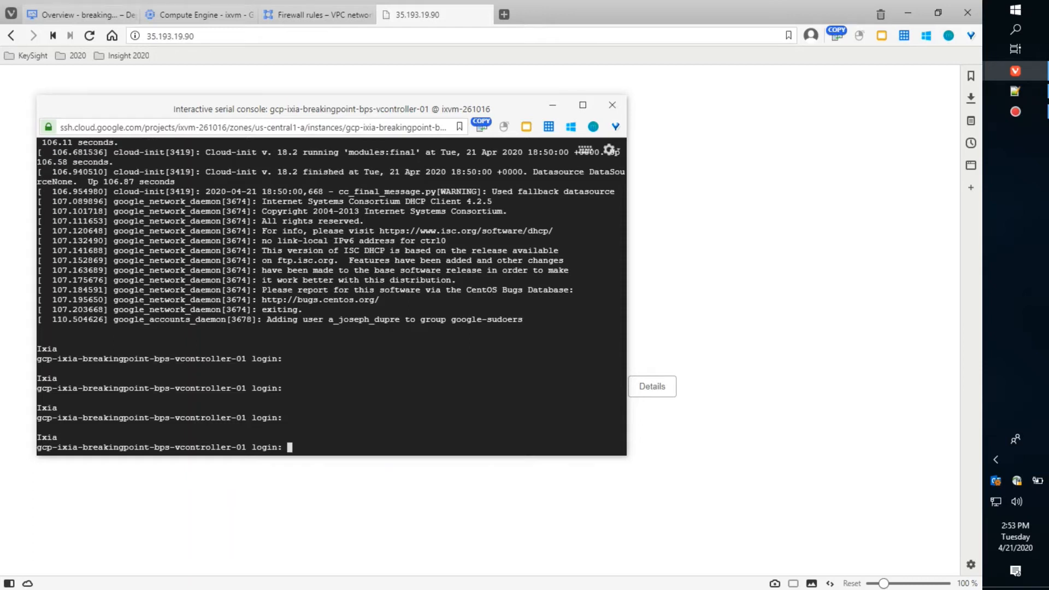
{"action": "key", "text": "Return"}
{"action": "key", "text": "Return"}
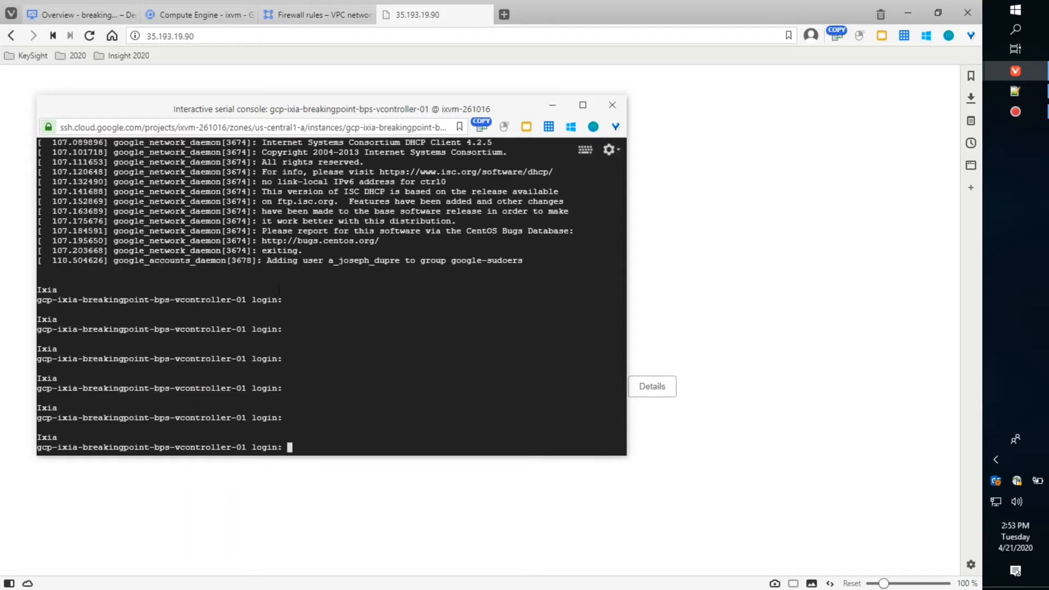
{"action": "left_click_drag", "start_coordinate": [304, 112], "coordinate": [379, 317]}
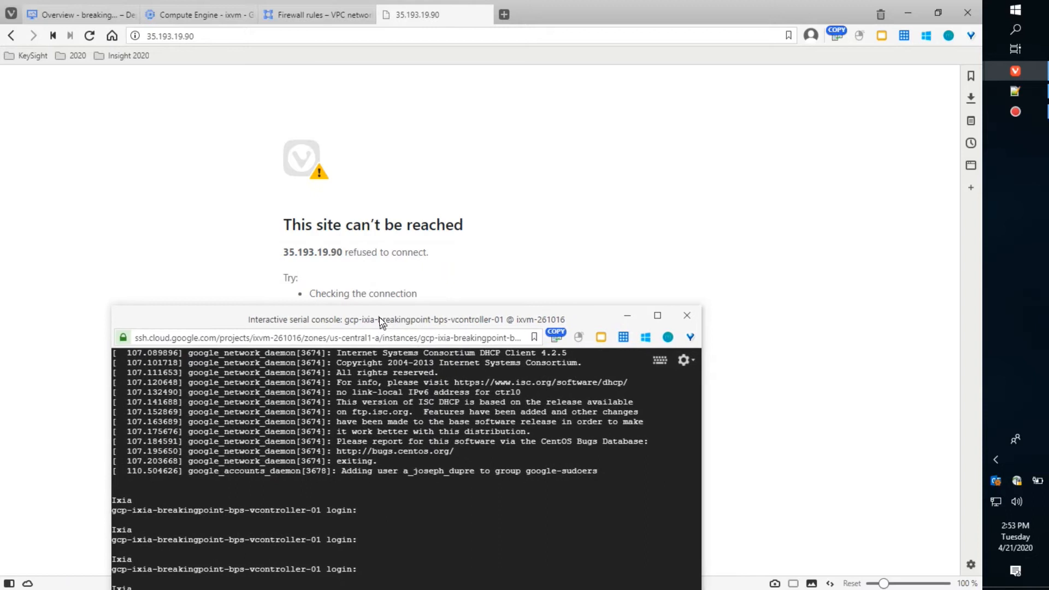
- Retry loading 35.193.19.90 several times, glancing at the firewall and VM tabs; still refused
{"action": "left_click", "coordinate": [449, 152]}
{"action": "left_click", "coordinate": [304, 392]}
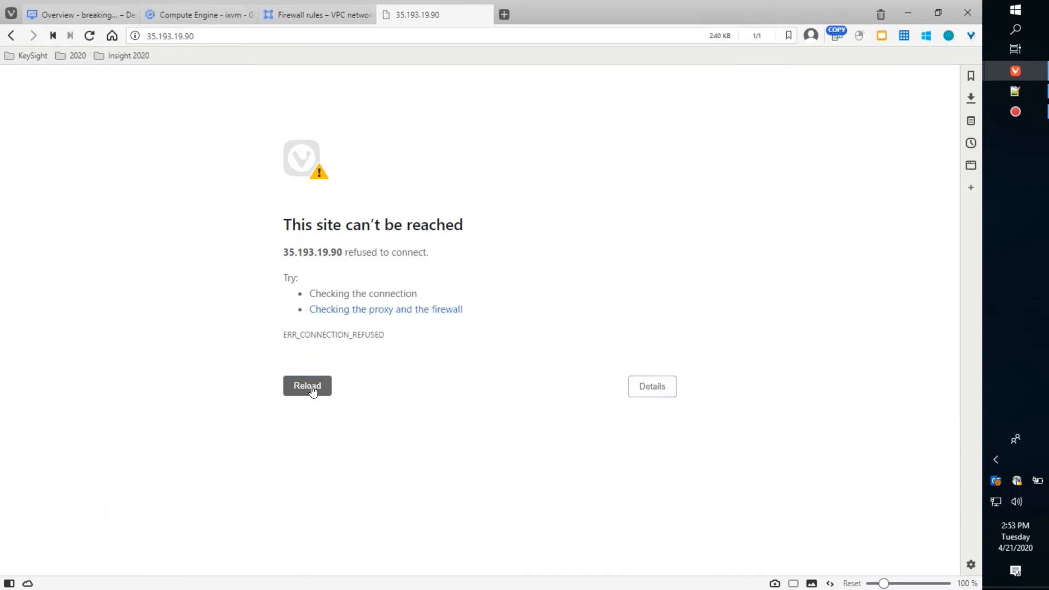
{"action": "left_click", "coordinate": [312, 387]}
{"action": "left_click", "coordinate": [306, 13]}
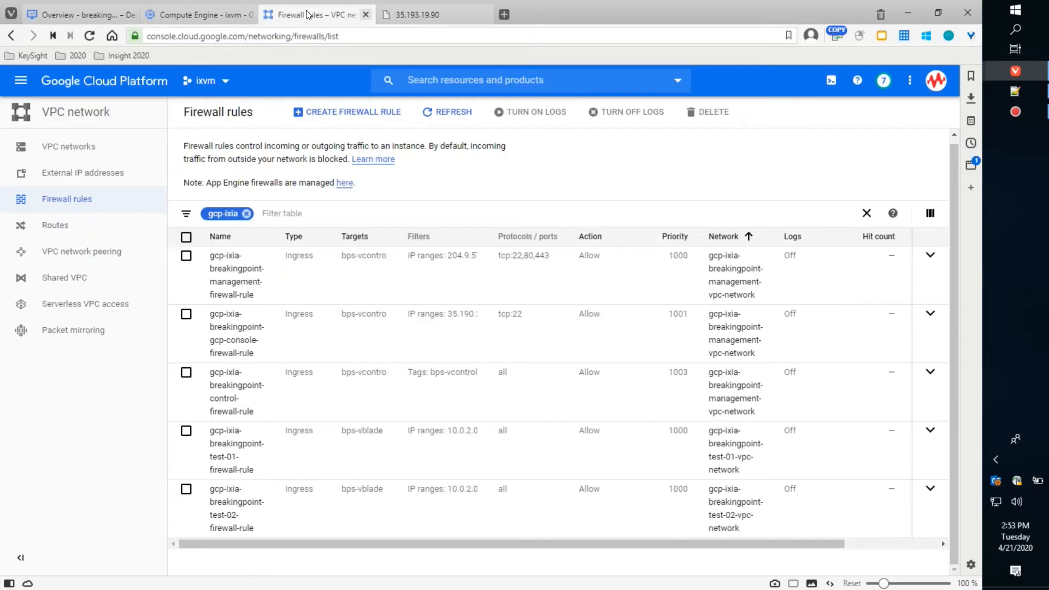
{"action": "left_click", "coordinate": [212, 12]}
{"action": "left_click", "coordinate": [411, 15]}
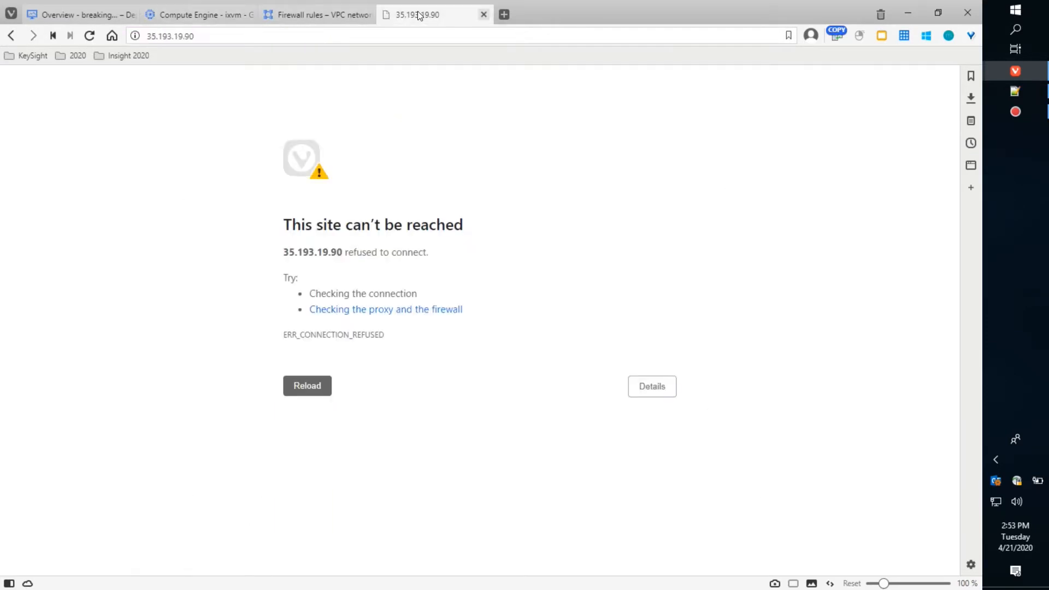
{"action": "mouse_move", "coordinate": [92, 17]}
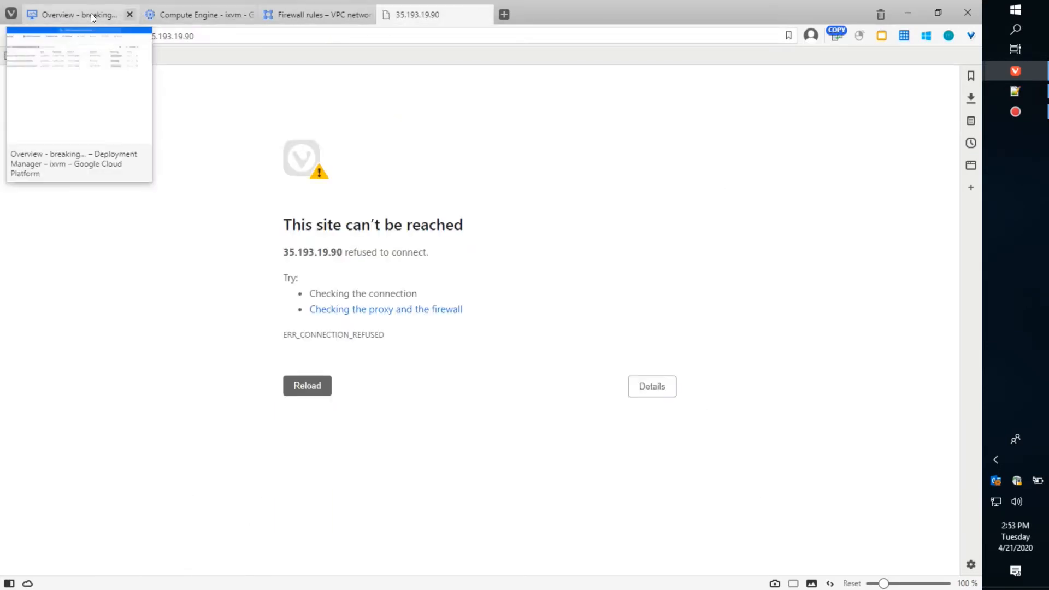
{"action": "left_click", "coordinate": [307, 390]}
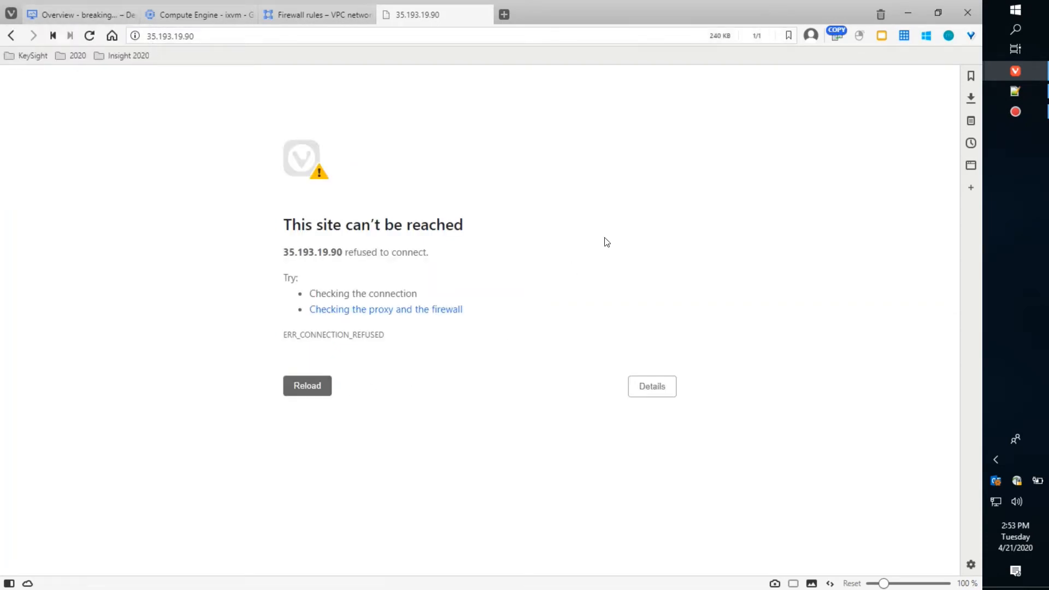
- Get a fresh login prompt from the vcontroller serial console, moving its window into view
{"action": "mouse_move", "coordinate": [1018, 70]}
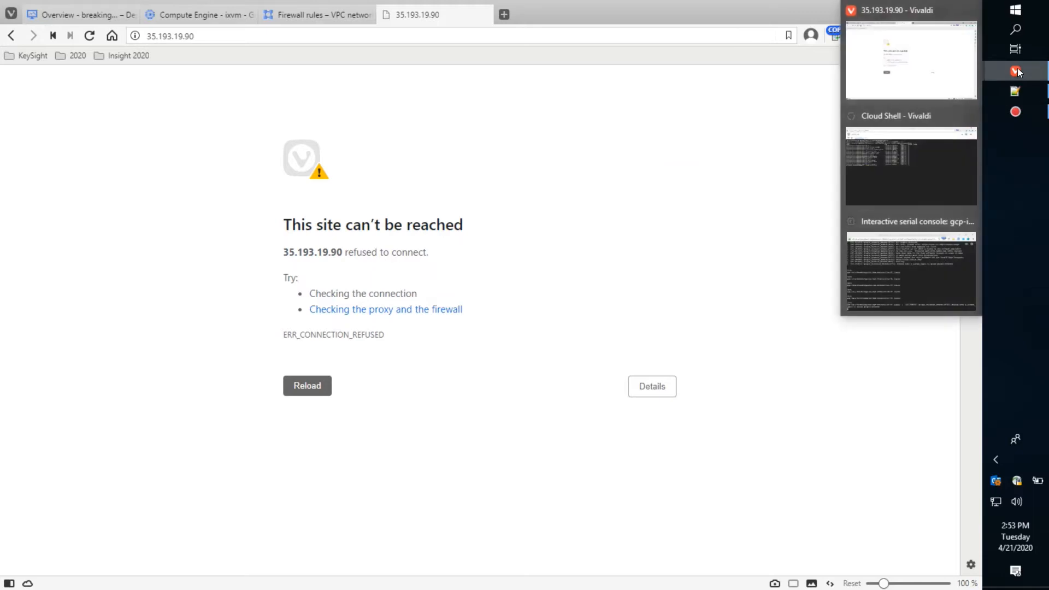
{"action": "left_click", "coordinate": [921, 272]}
{"action": "left_click_drag", "start_coordinate": [365, 320], "coordinate": [367, 137]}
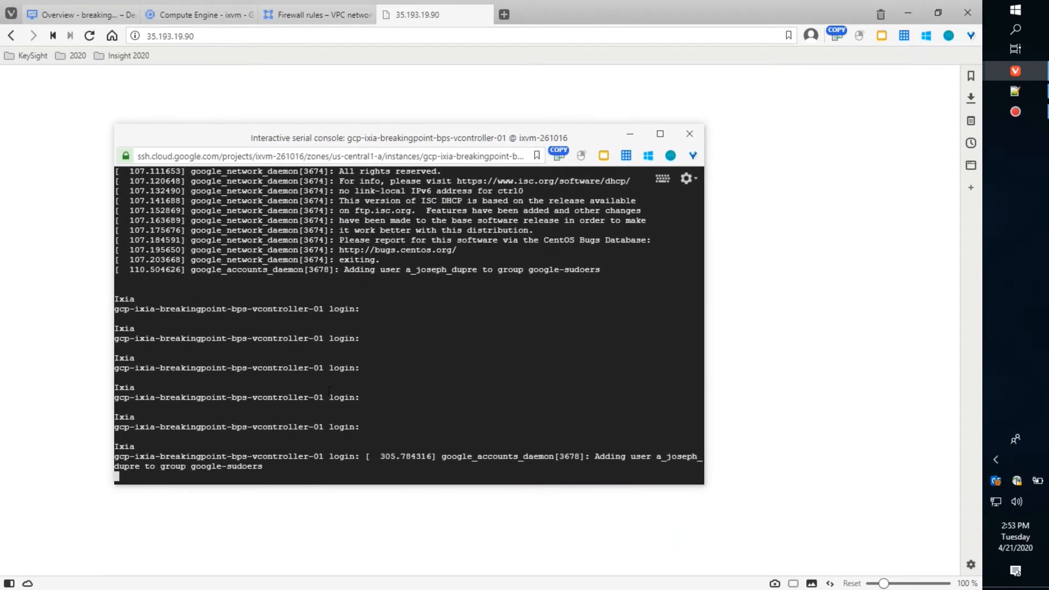
{"action": "key", "text": "Return"}
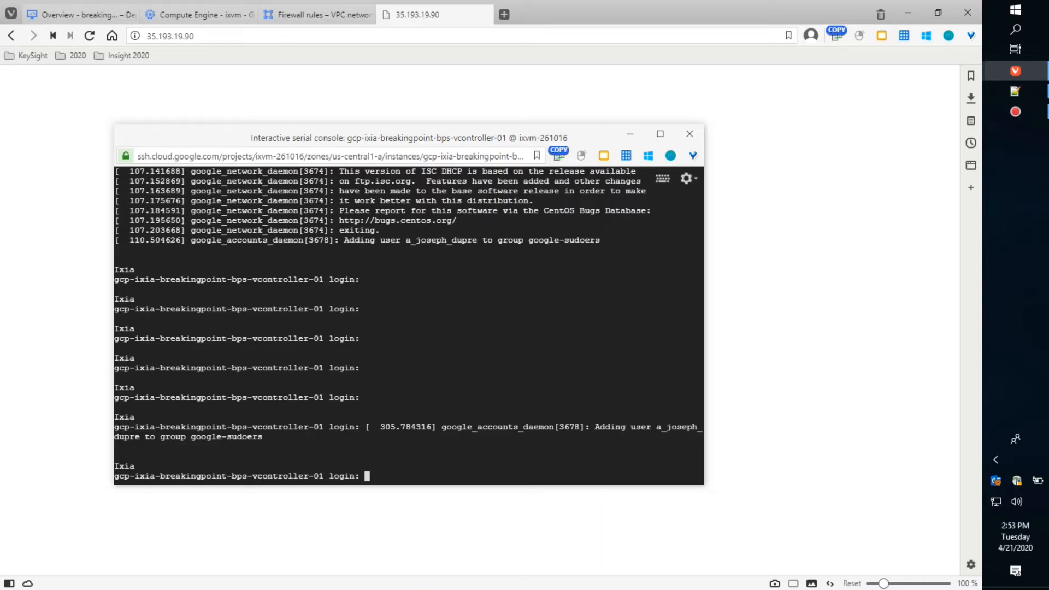
{"action": "left_click_drag", "start_coordinate": [296, 130], "coordinate": [335, 489]}
- Reload 35.193.19.90 and proceed past the certificate warning to the Ixia Labs page
{"action": "left_click", "coordinate": [309, 386]}
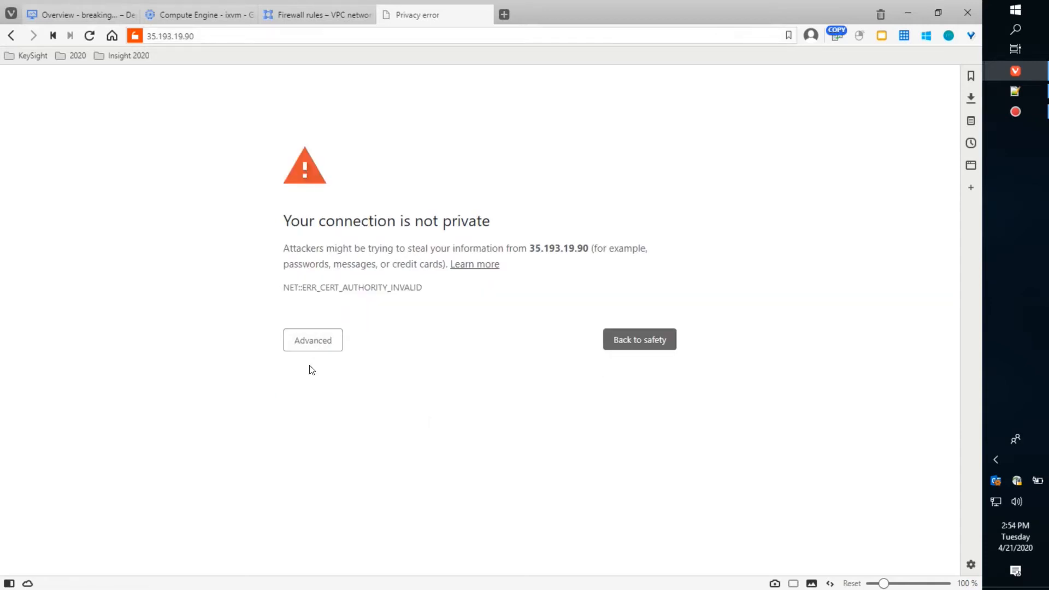
{"action": "left_click", "coordinate": [313, 344]}
{"action": "left_click", "coordinate": [341, 443]}
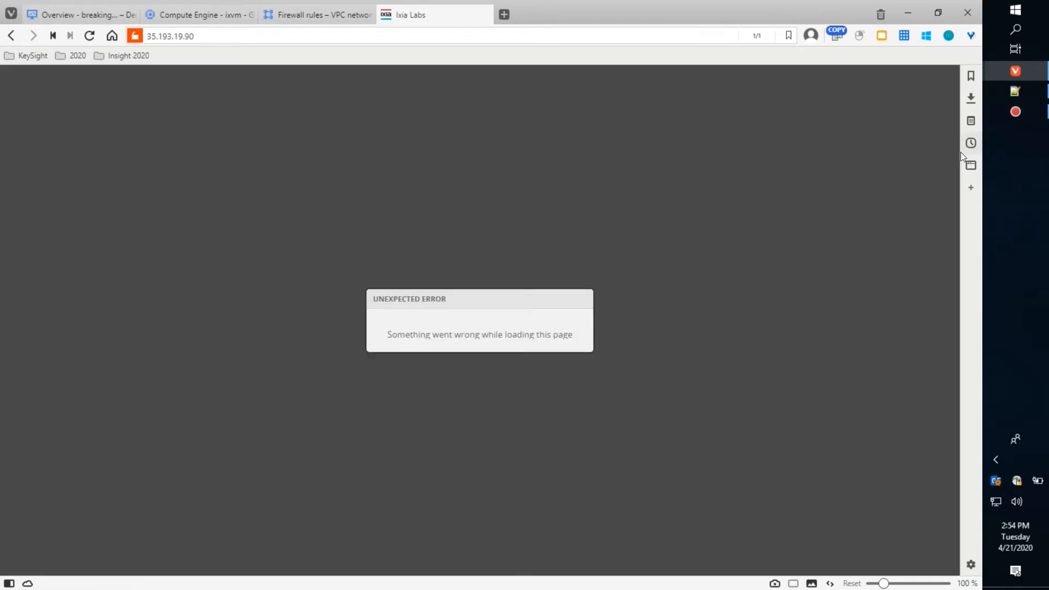
- Read the controller's serial console output against the error, then return to the VM instances list
{"action": "mouse_move", "coordinate": [1013, 78]}
{"action": "left_click", "coordinate": [919, 269]}
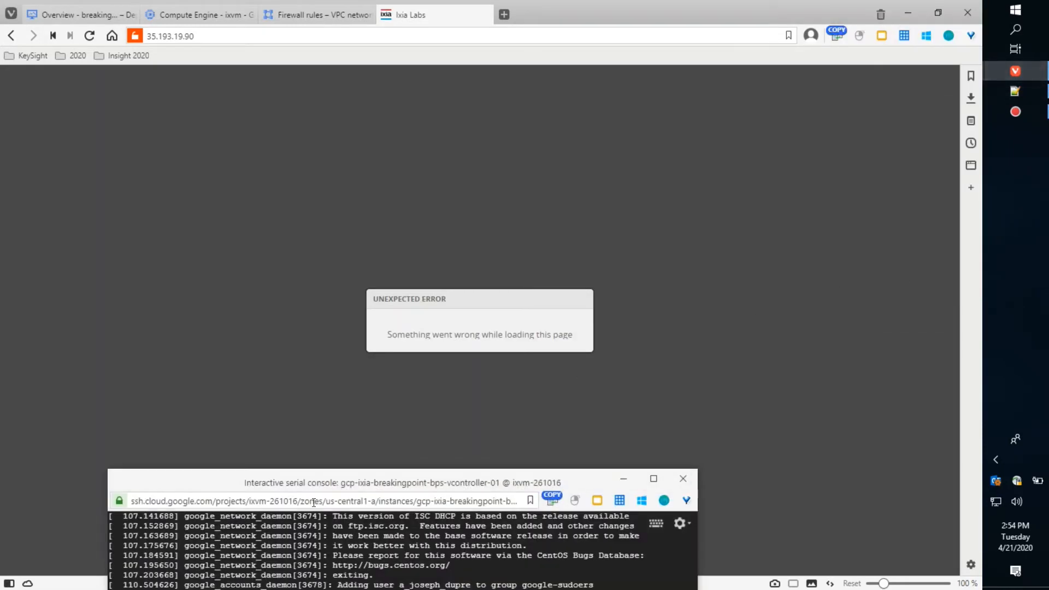
{"action": "left_click_drag", "start_coordinate": [274, 481], "coordinate": [293, 428]}
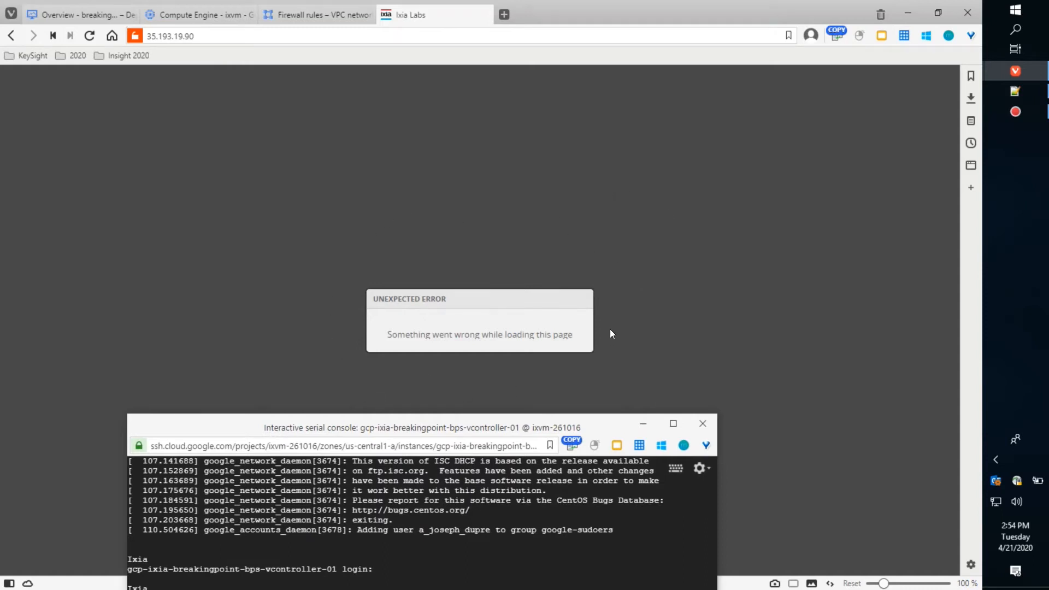
{"action": "left_click_drag", "start_coordinate": [307, 429], "coordinate": [302, 374]}
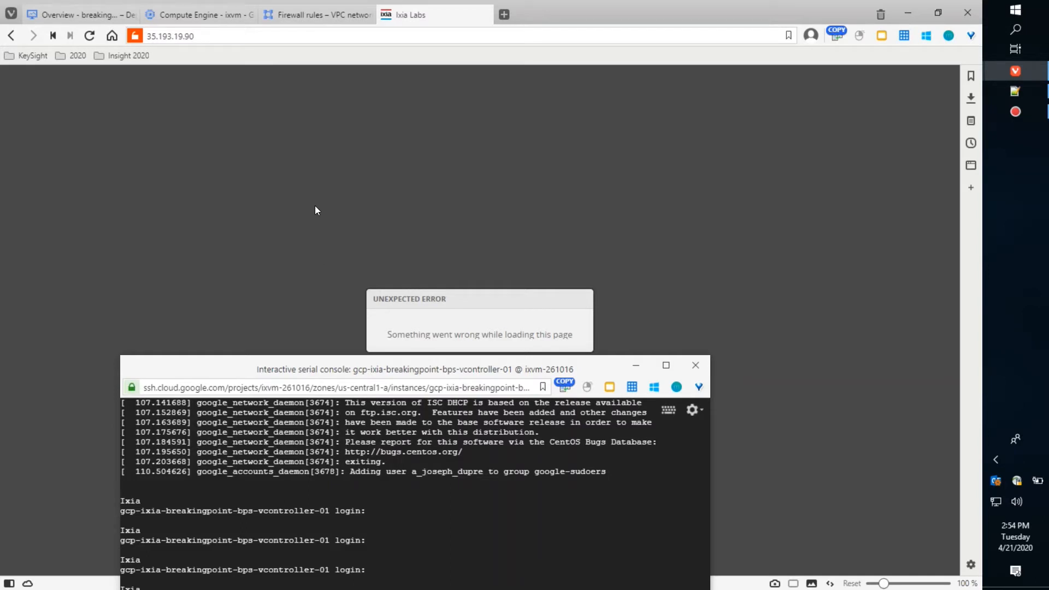
{"action": "left_click_drag", "start_coordinate": [299, 363], "coordinate": [271, 389]}
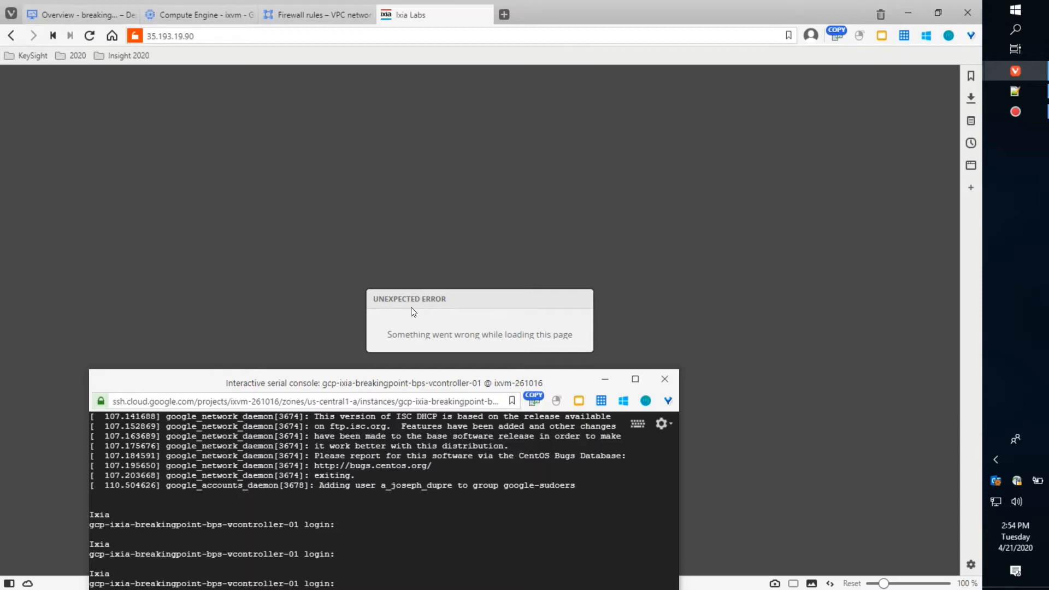
{"action": "mouse_move", "coordinate": [301, 379]}
{"action": "left_mouse_down"}
{"action": "mouse_move", "coordinate": [318, 408]}
{"action": "mouse_move", "coordinate": [292, 381]}
{"action": "left_mouse_up"}
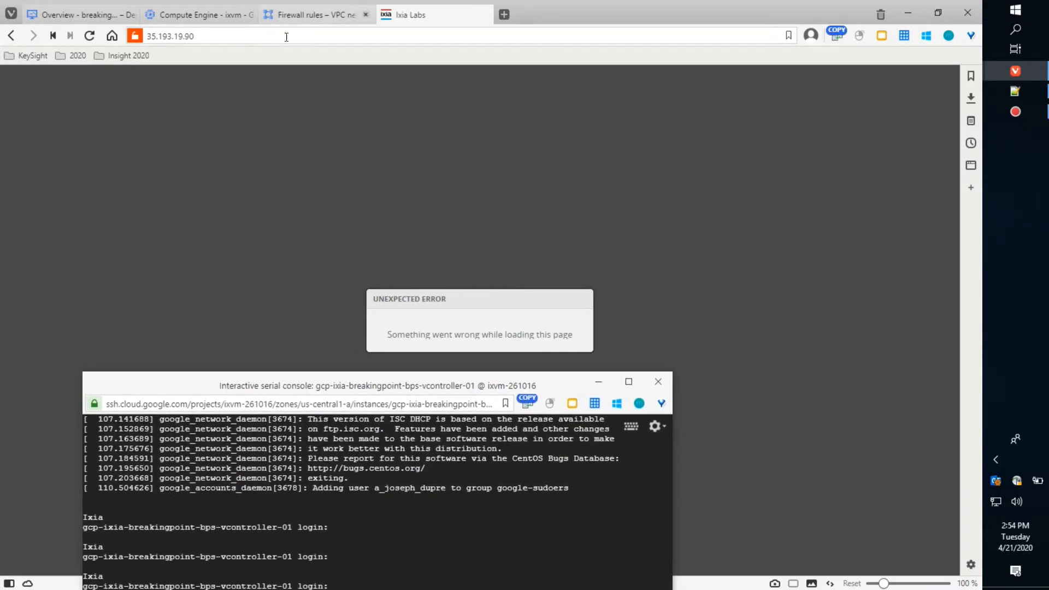
{"action": "left_click_drag", "start_coordinate": [255, 388], "coordinate": [240, 241]}
{"action": "left_click", "coordinate": [204, 18]}
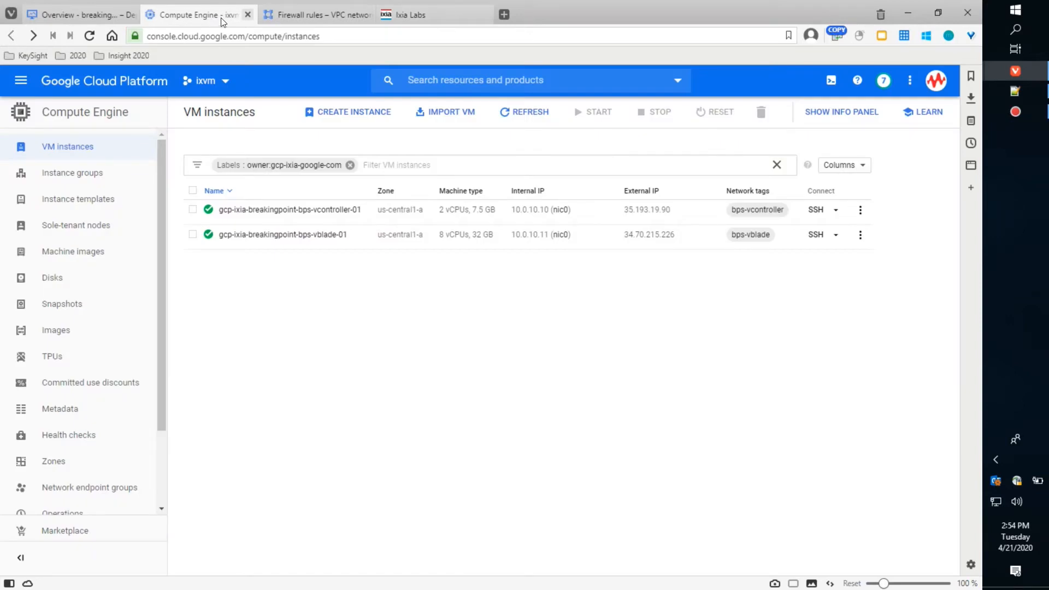
- Reset the vcontroller-01 instance and bring its serial console window into view
{"action": "left_click", "coordinate": [193, 210]}
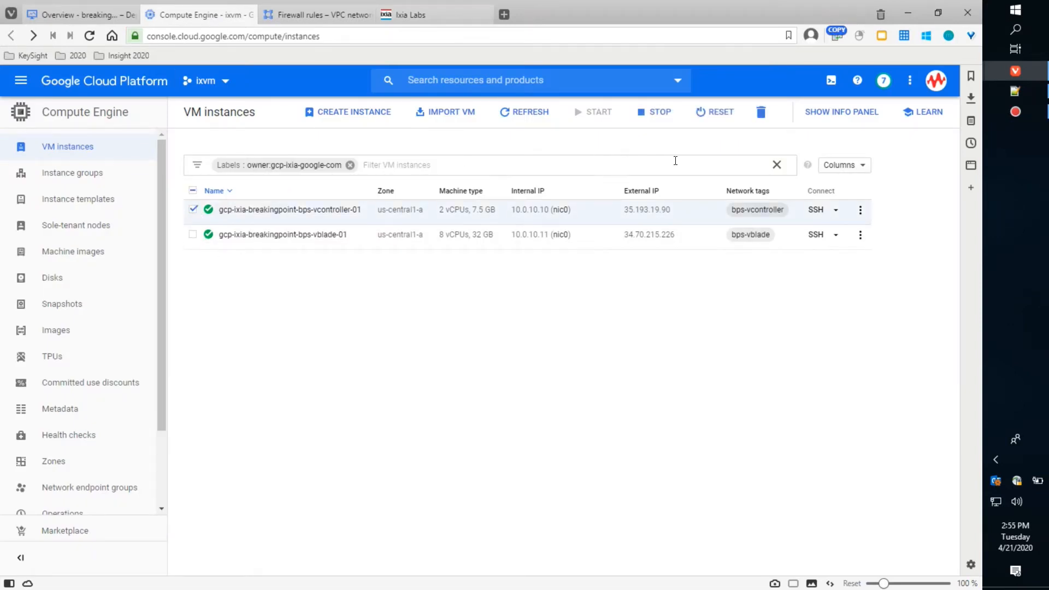
{"action": "left_click", "coordinate": [716, 113]}
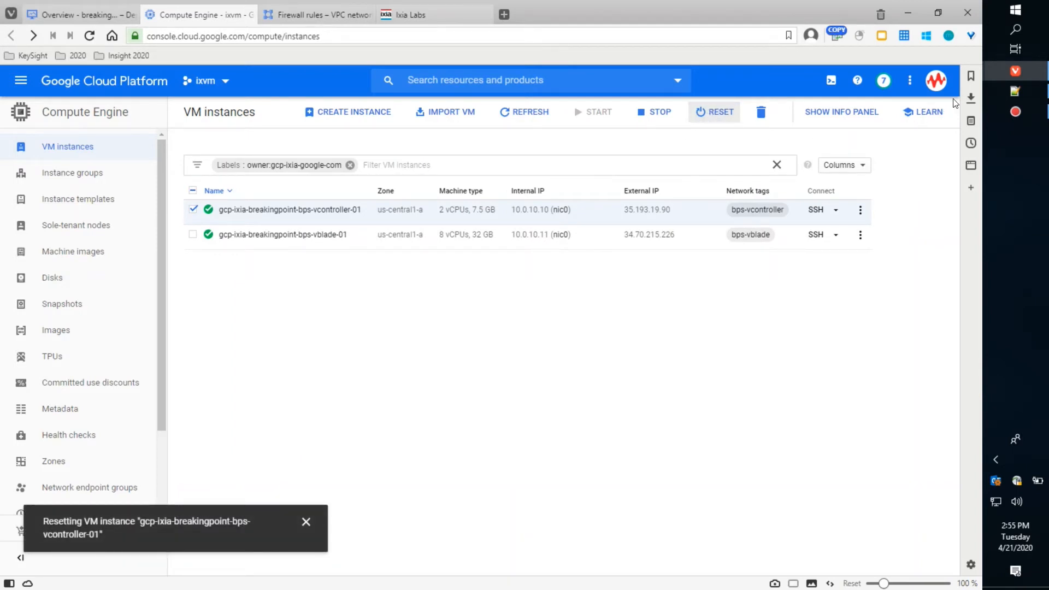
{"action": "mouse_move", "coordinate": [1015, 71]}
{"action": "left_click", "coordinate": [893, 268]}
{"action": "left_click_drag", "start_coordinate": [299, 239], "coordinate": [324, 162]}
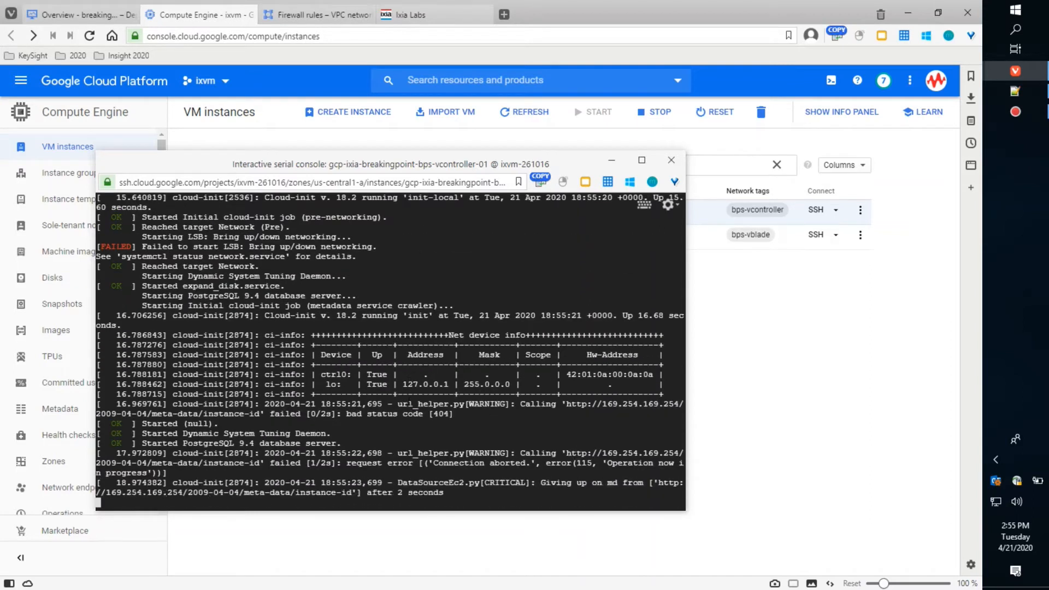
- In Cloud Shell, select and copy the deployment output table
{"action": "left_click", "coordinate": [1007, 69]}
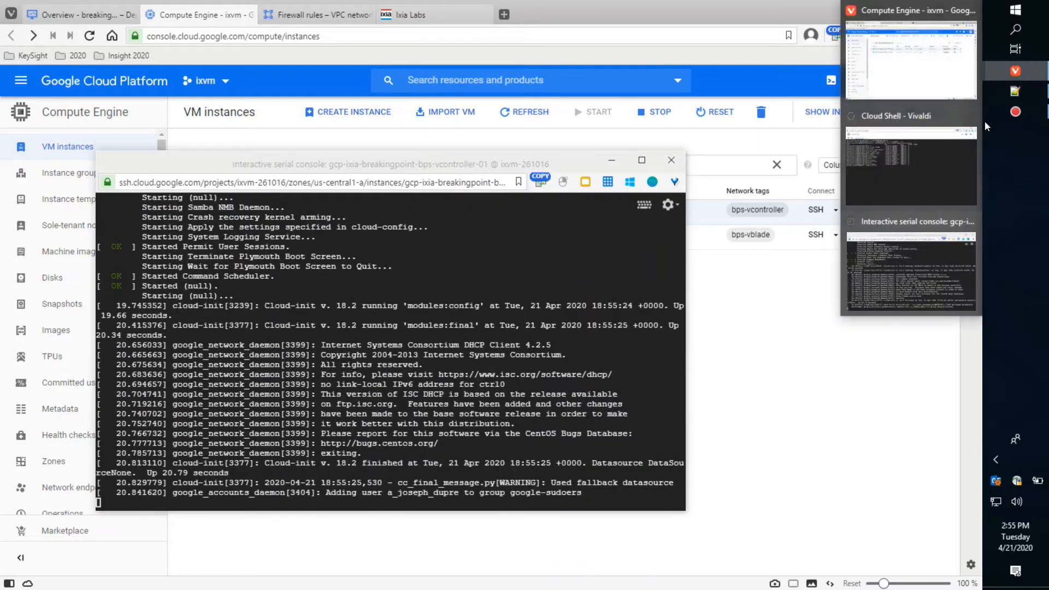
{"action": "left_click", "coordinate": [919, 184]}
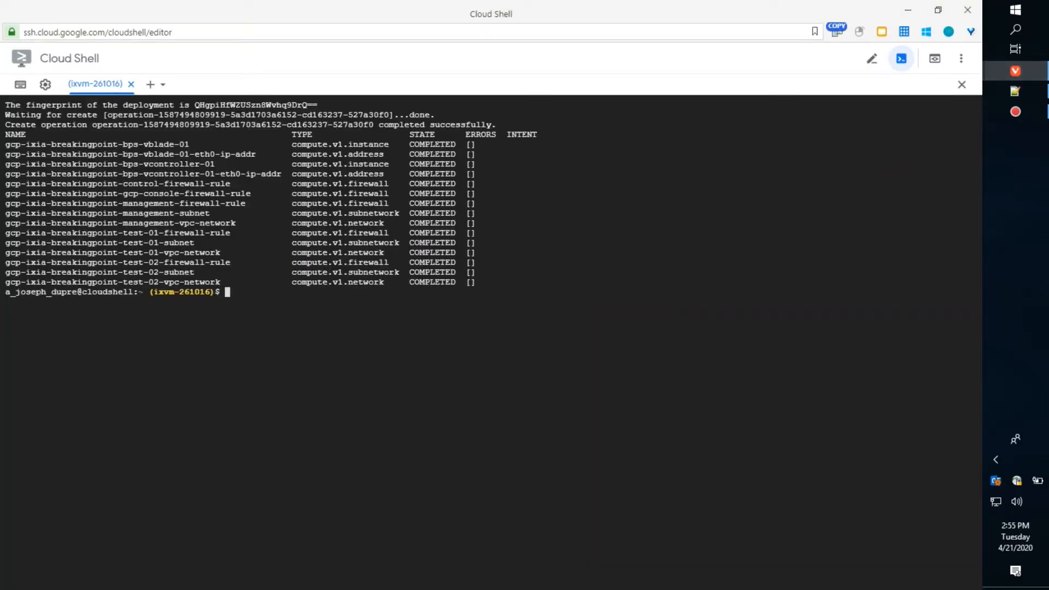
{"action": "type", "text": "clear; gcloud deployment-manager deployments create breakingpoint-9-00update3-gcp-demosetup-deployment --template BreakingPoint-9-00Update3-GCP-DemoSetup-Deployment-DM-Template.jinja"}
{"action": "key", "text": "ctrl+u"}
{"action": "left_click_drag", "start_coordinate": [5, 104], "coordinate": [512, 282]}
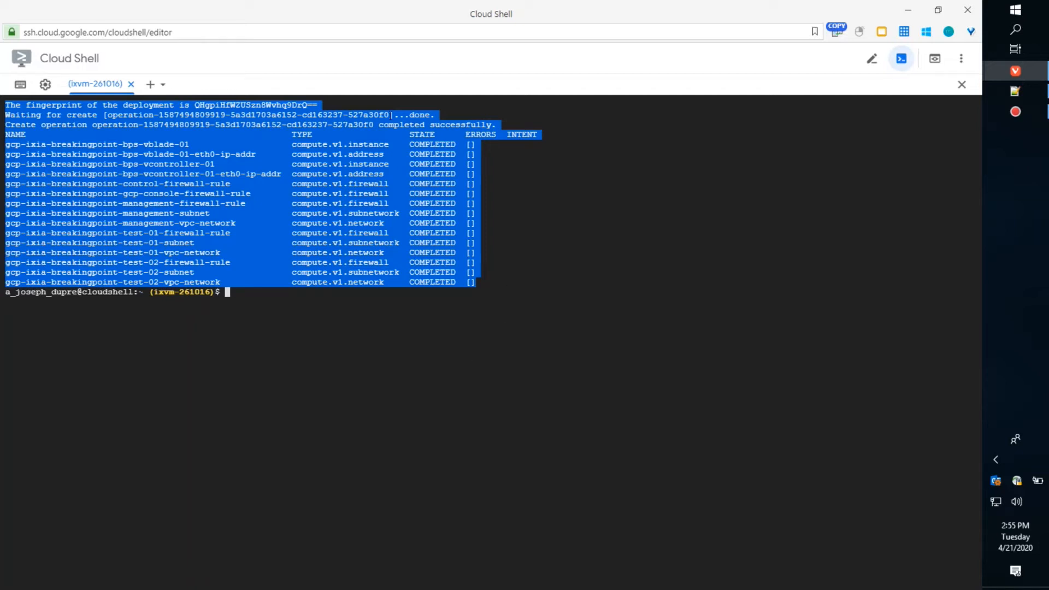
{"action": "left_click", "coordinate": [499, 284]}
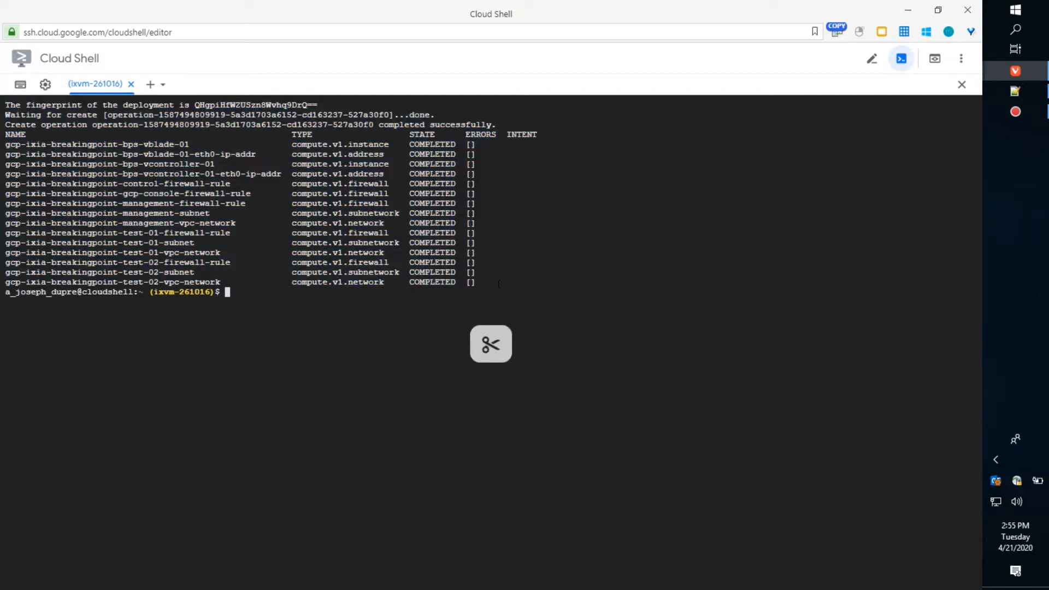
{"action": "left_click_drag", "start_coordinate": [495, 283], "coordinate": [6, 105]}
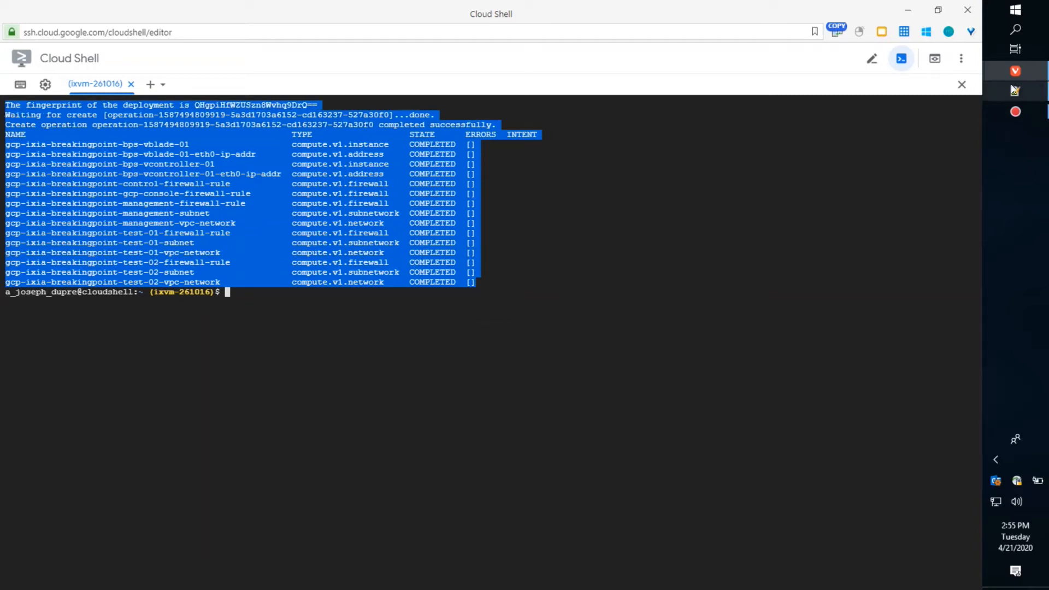
- Confirm the controller's serial console answers with a login prompt, then return to VM instances
{"action": "mouse_move", "coordinate": [1018, 71]}
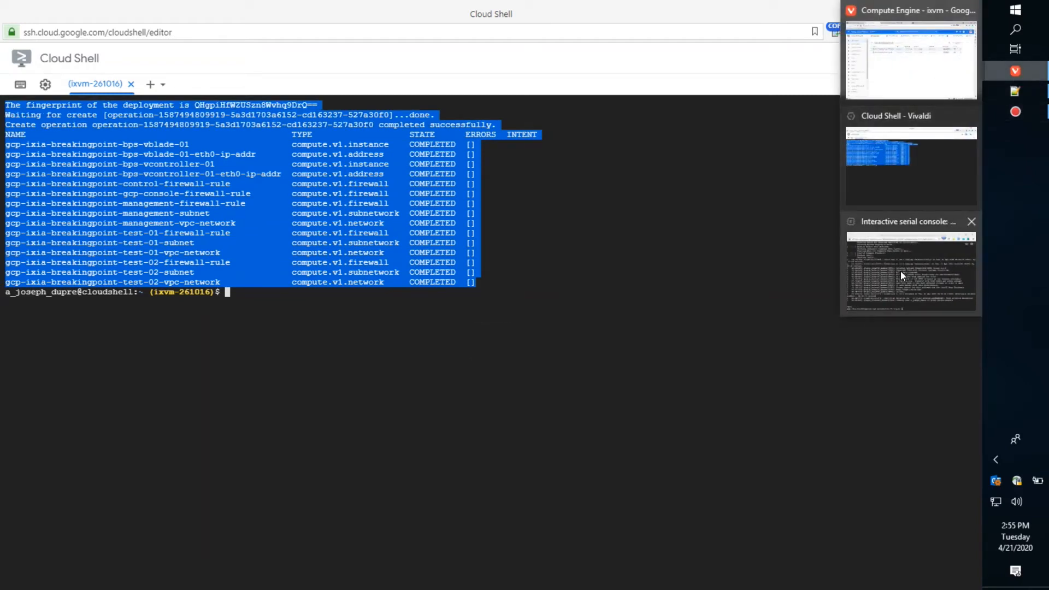
{"action": "left_click", "coordinate": [903, 266]}
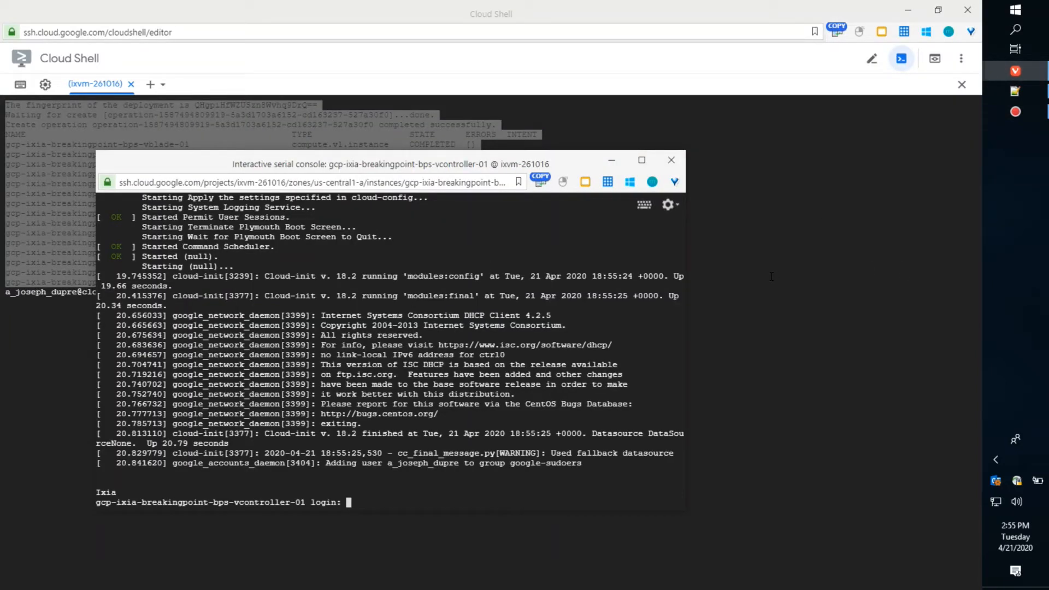
{"action": "left_click_drag", "start_coordinate": [407, 164], "coordinate": [410, 137]}
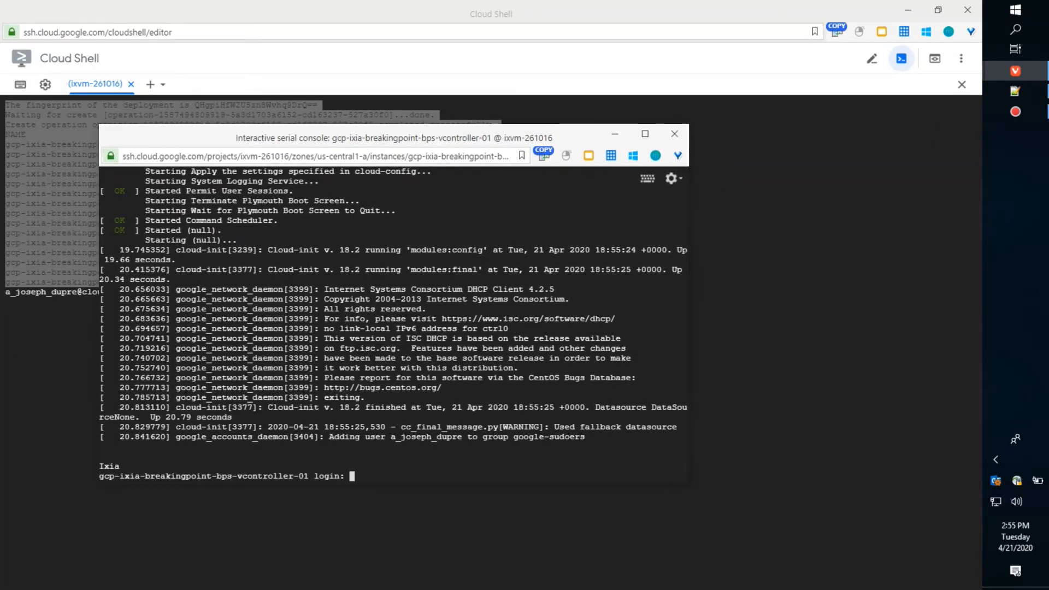
{"action": "key", "text": "Return"}
{"action": "key", "text": "Return"}
{"action": "key", "text": "Return"}
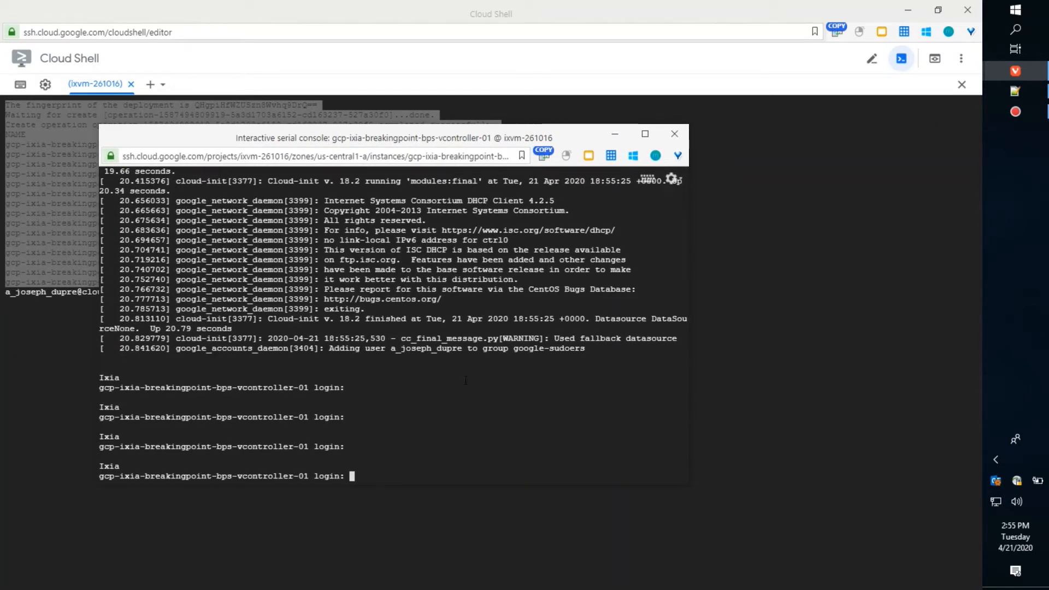
{"action": "mouse_move", "coordinate": [1017, 69]}
{"action": "left_click", "coordinate": [915, 81]}
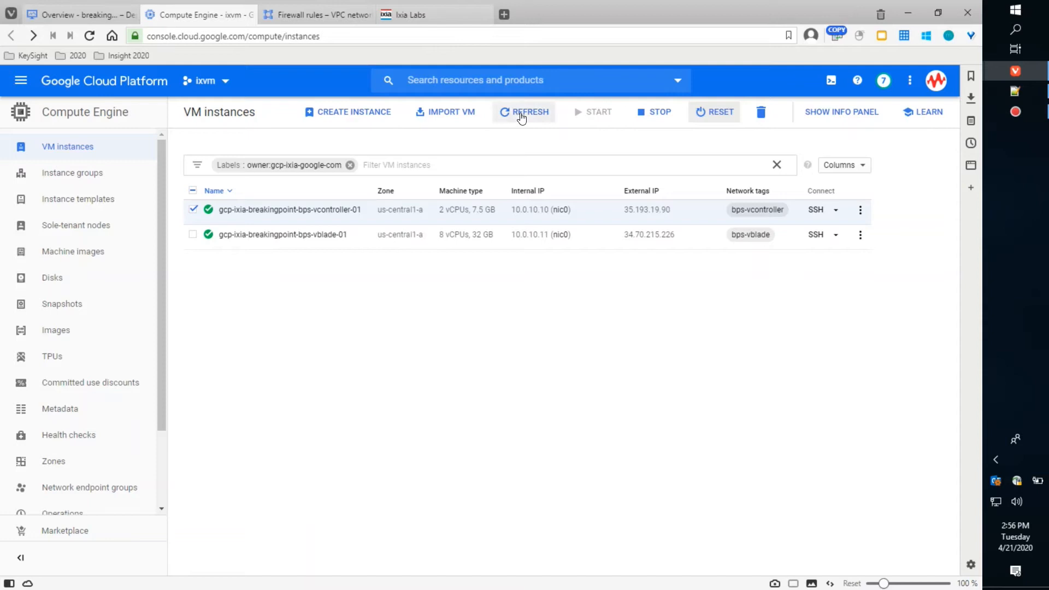
- Reload the 35.193.19.90 tab several times, still refused, then minimize Vivaldi
{"action": "left_click", "coordinate": [420, 16]}
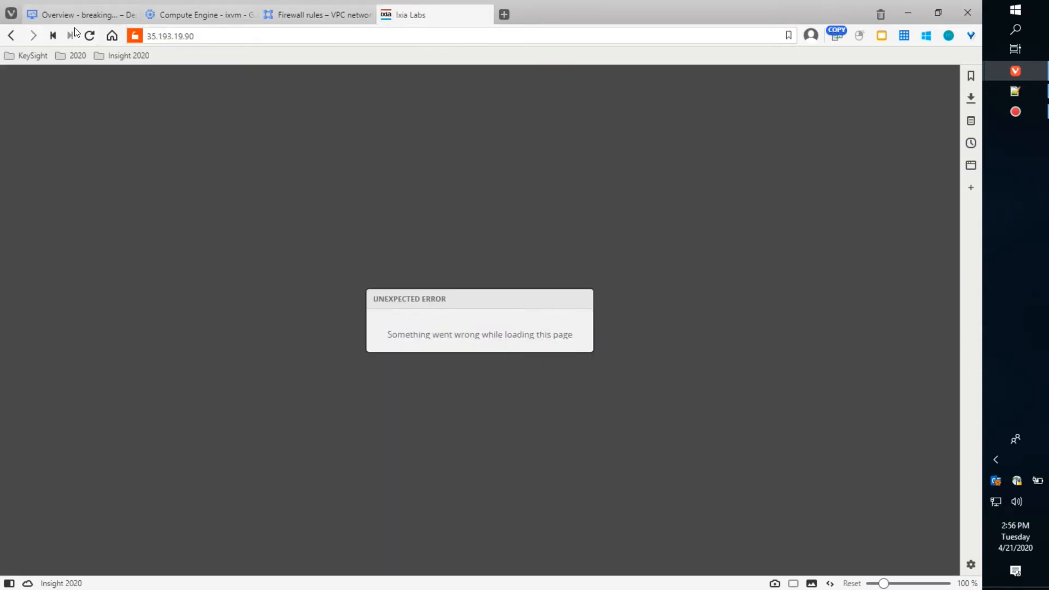
{"action": "left_click", "coordinate": [87, 35]}
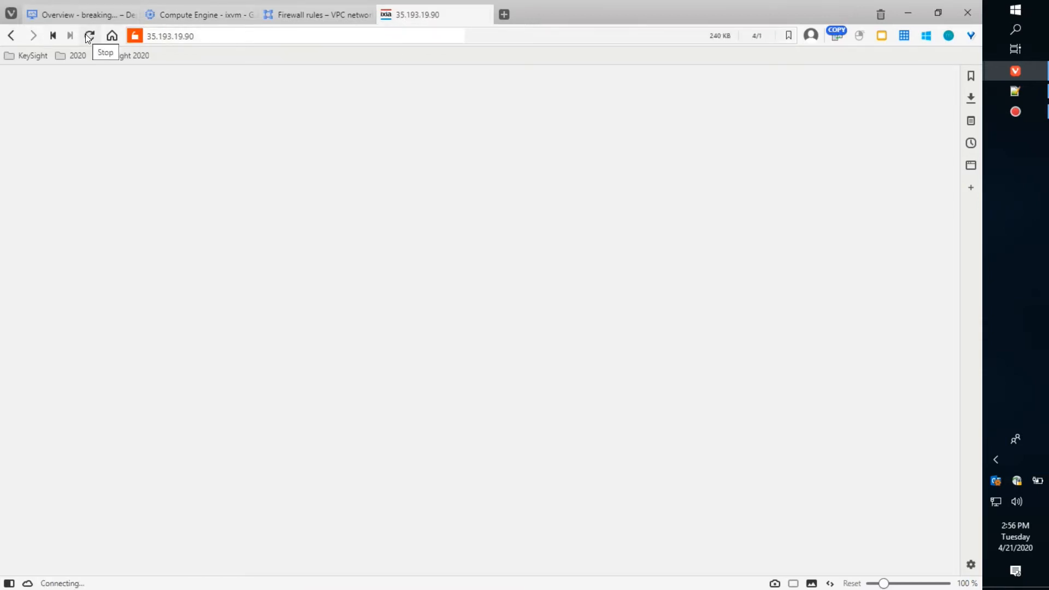
{"action": "left_click", "coordinate": [87, 37]}
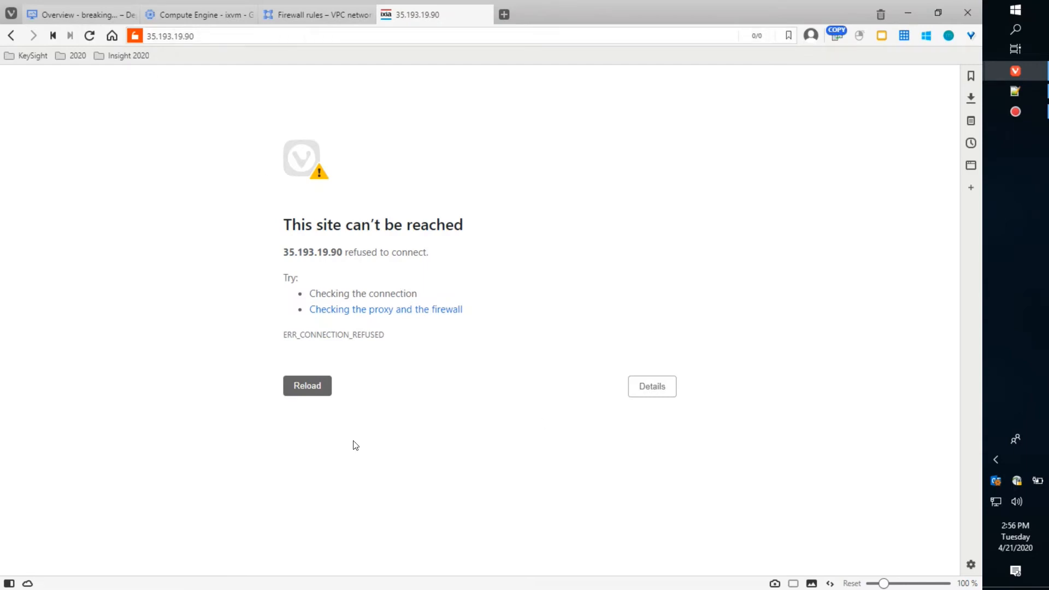
{"action": "left_click", "coordinate": [312, 387]}
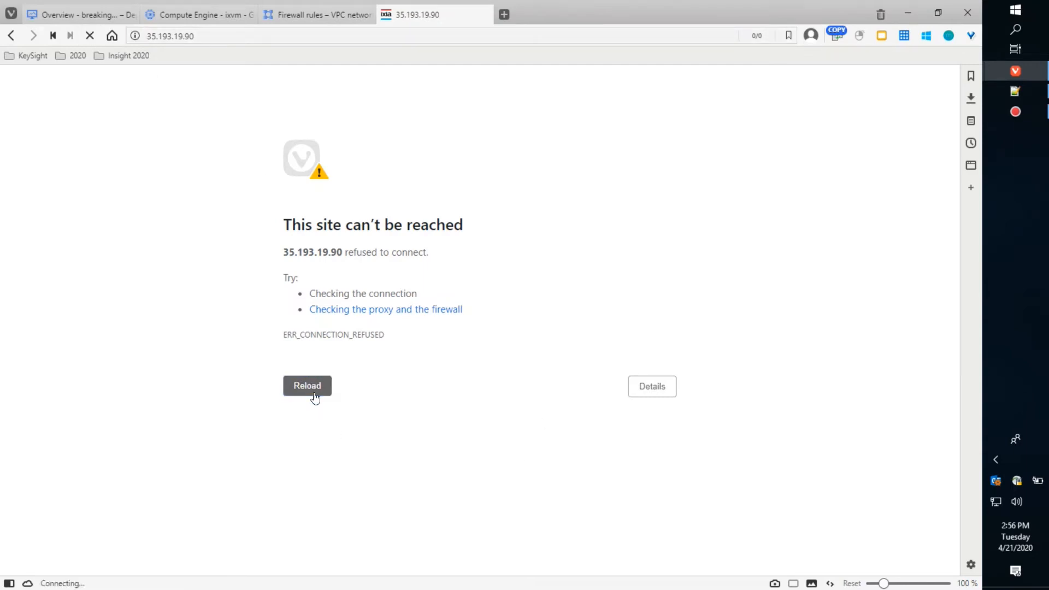
{"action": "left_click_drag", "start_coordinate": [389, 336], "coordinate": [269, 347]}
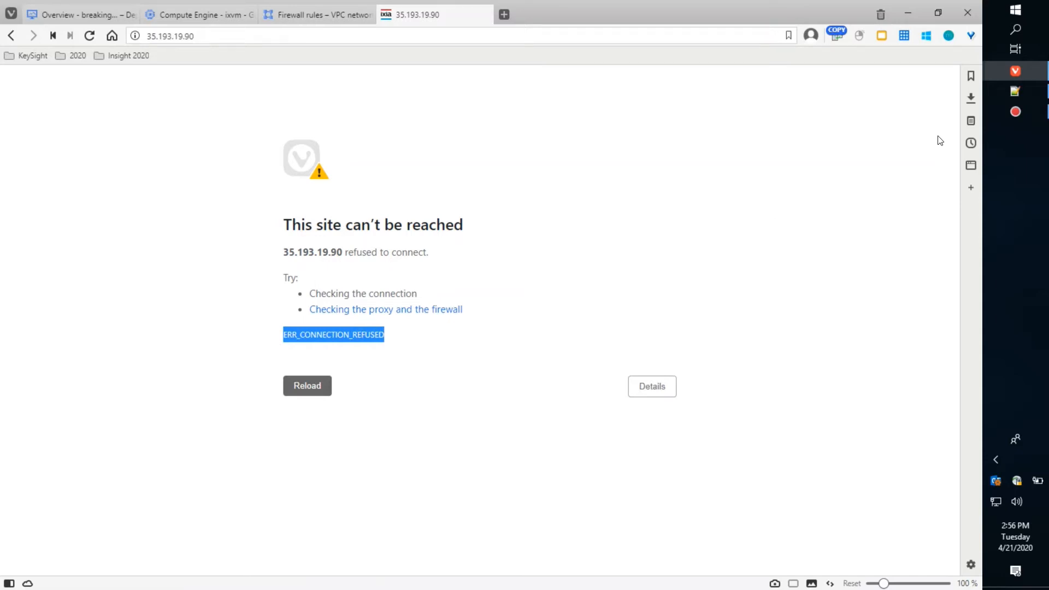
{"action": "key", "text": "F5"}
{"action": "left_click", "coordinate": [909, 14]}
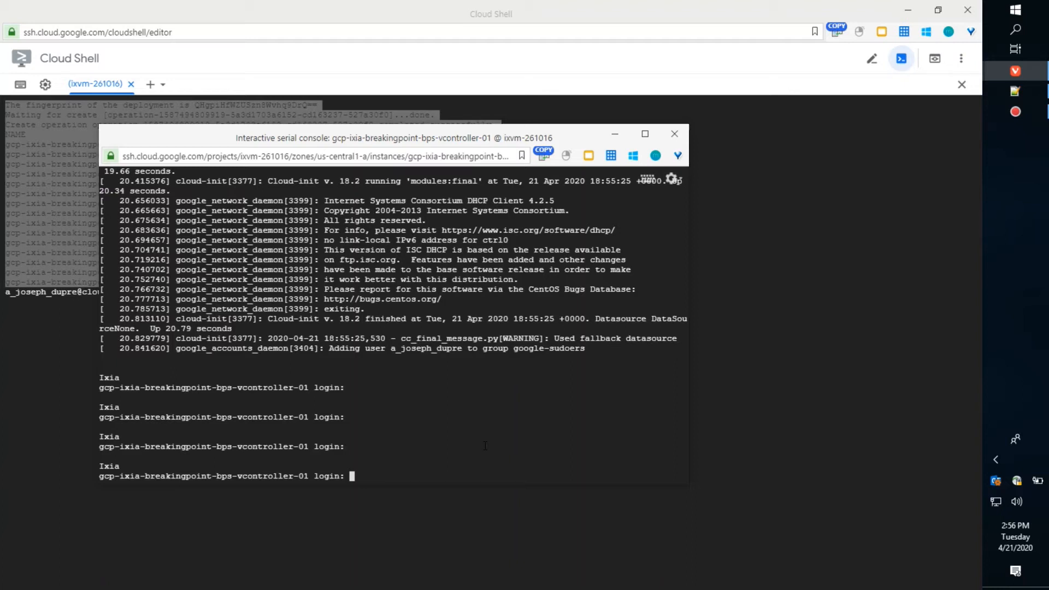
- Log in to the controller's serial console as admin with the account password
{"action": "type", "text": "admina"}
{"action": "key", "text": "BackSpace"}
{"action": "key", "text": "Return"}
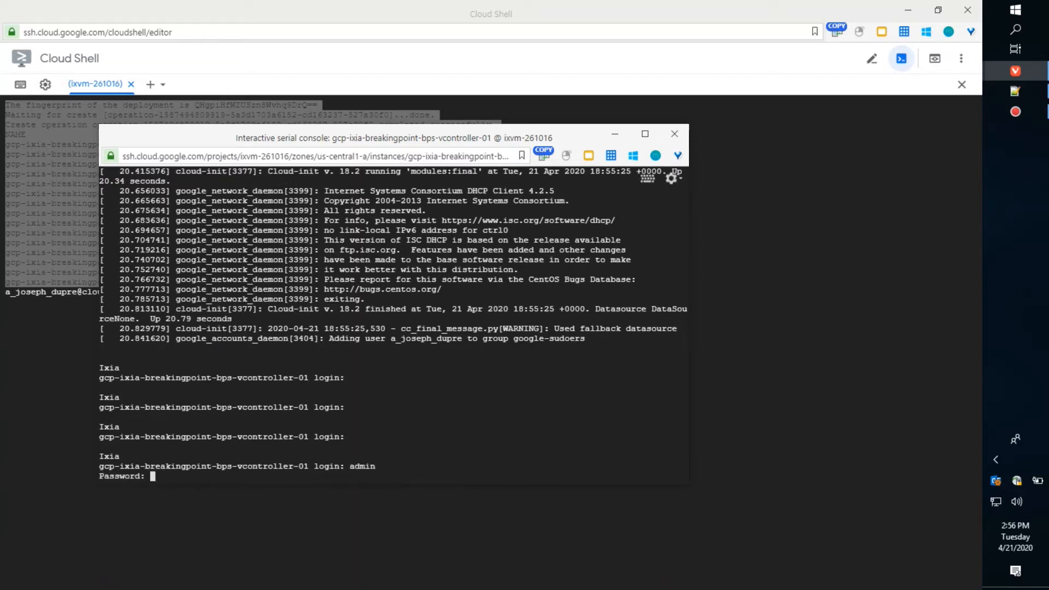
{"action": "key", "text": "Return"}
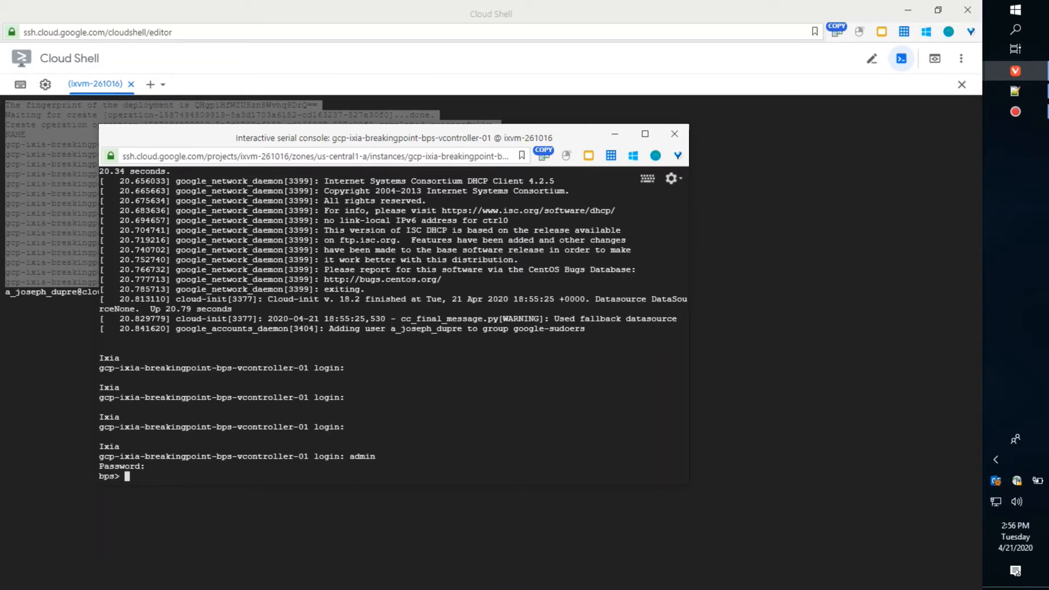
- Run ? and networkInfo, showing 10.0.10.10/32 with gateway 10.0.10.1
{"action": "type", "text": "ne"}
{"action": "key", "text": "BackSpace"}
{"action": "key", "text": "BackSpace"}
{"action": "type", "text": "?"}
{"action": "key", "text": "Return"}
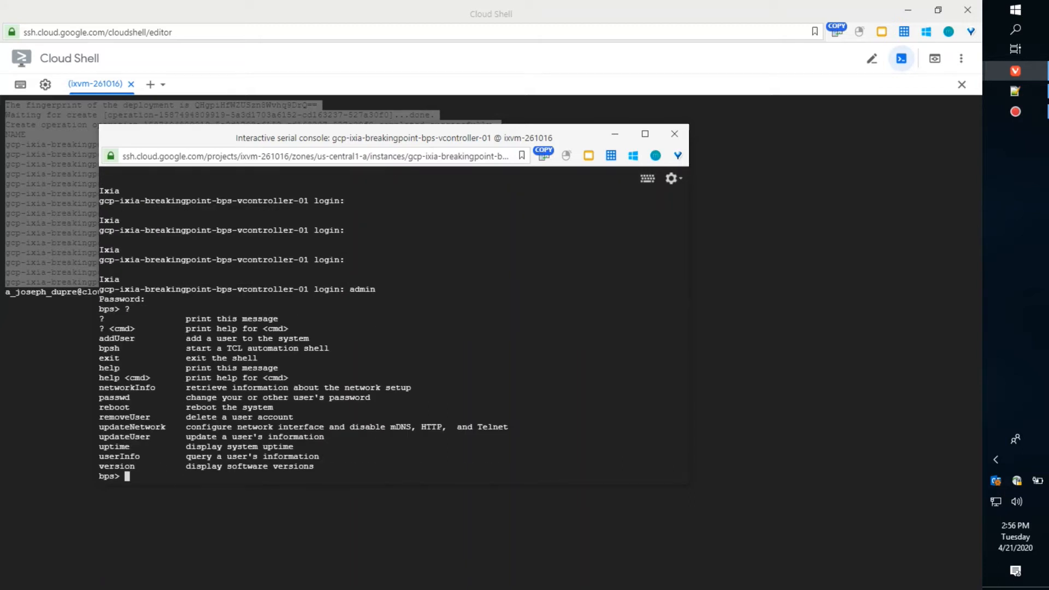
{"action": "type", "text": "networkInfo"}
{"action": "key", "text": "Return"}
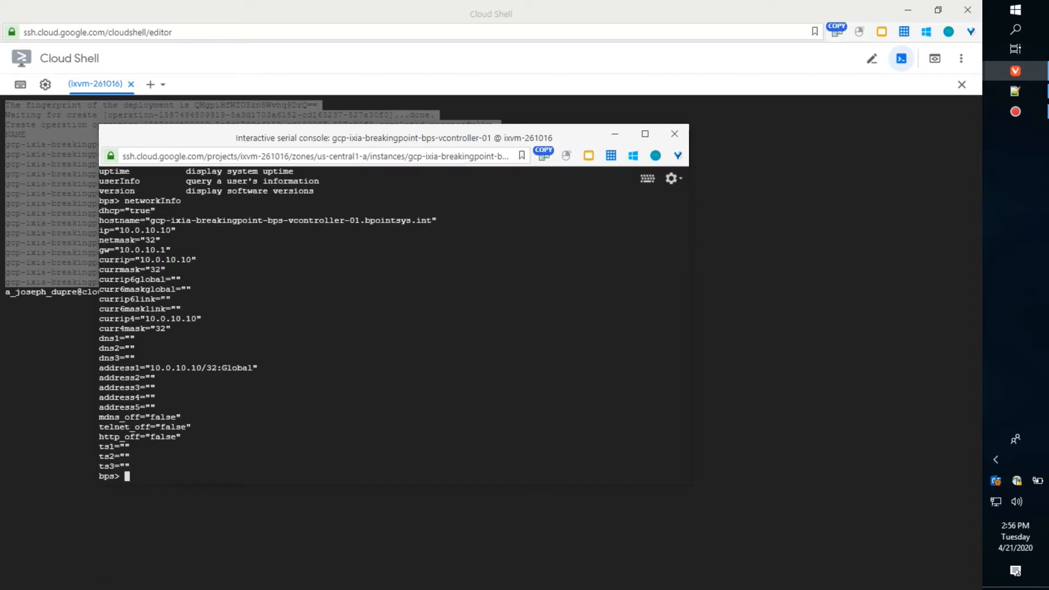
{"action": "left_click", "coordinate": [1011, 67]}
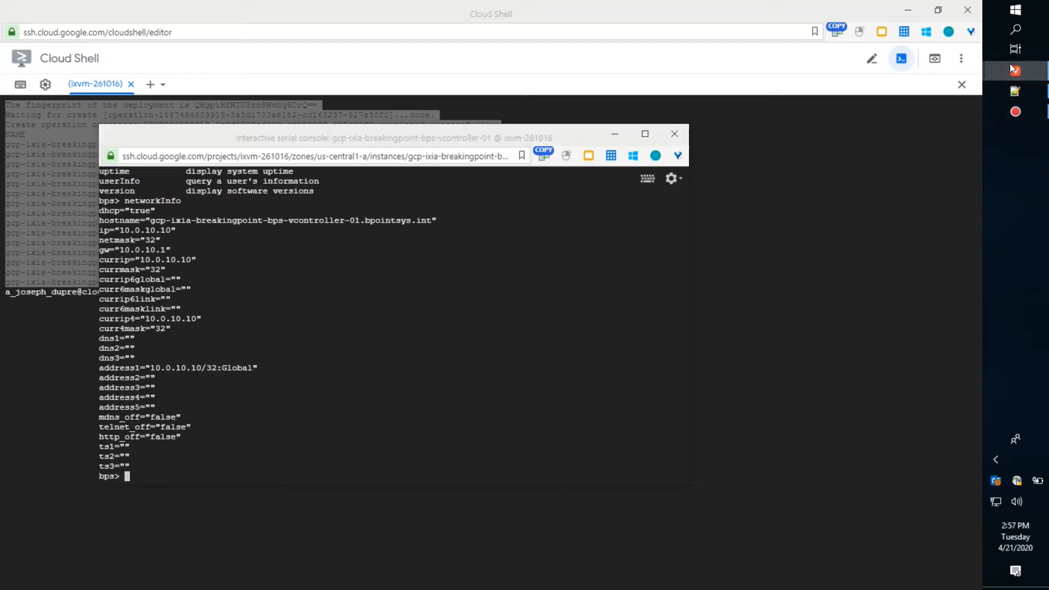
{"action": "left_click", "coordinate": [922, 94]}
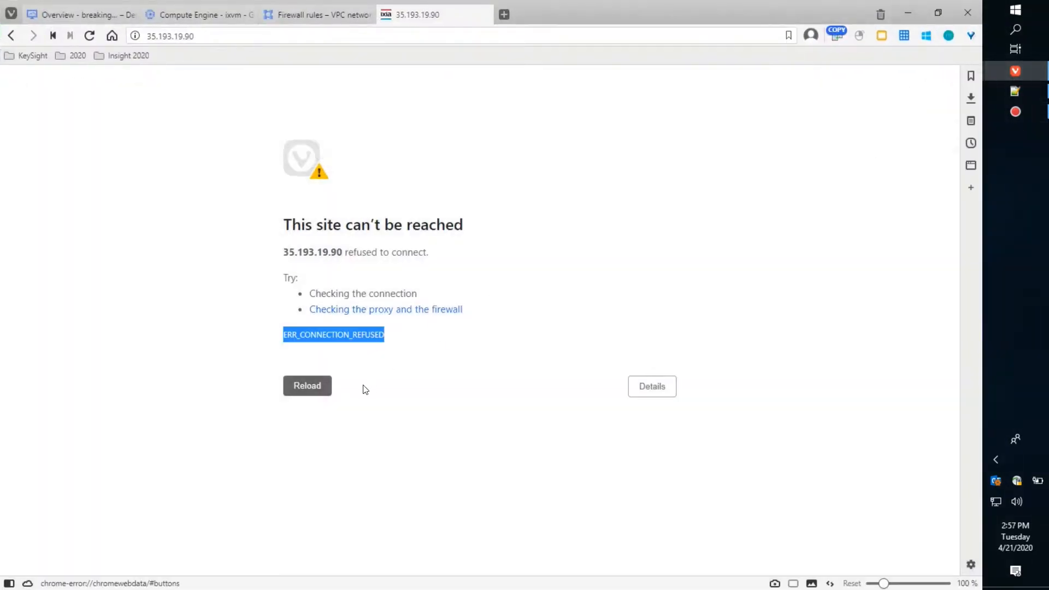
- Reload 35.193.19.90 repeatedly until the controller's page starts responding
{"action": "left_click", "coordinate": [308, 386]}
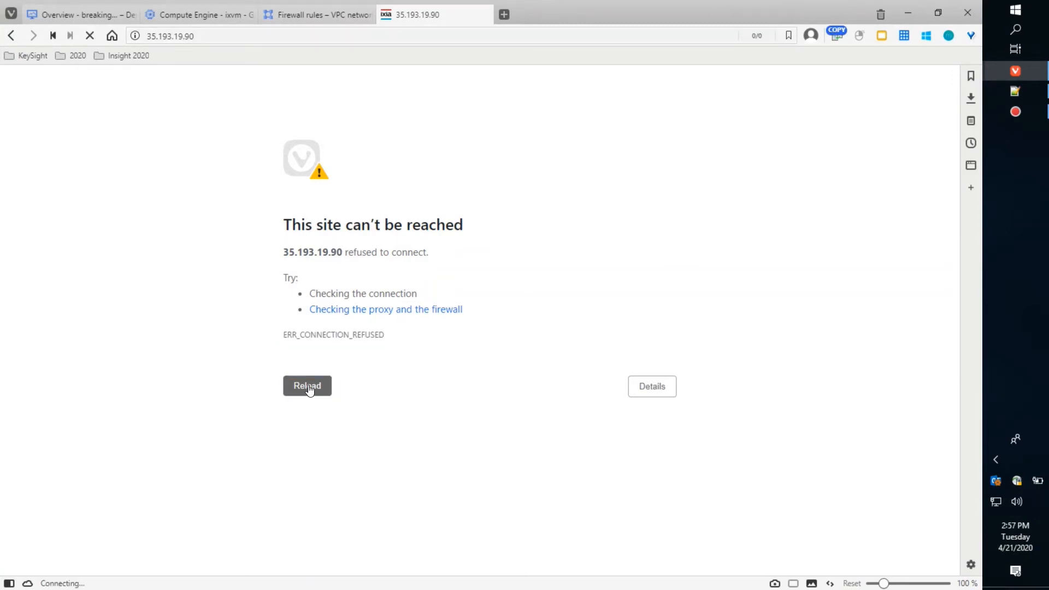
{"action": "left_click", "coordinate": [319, 393]}
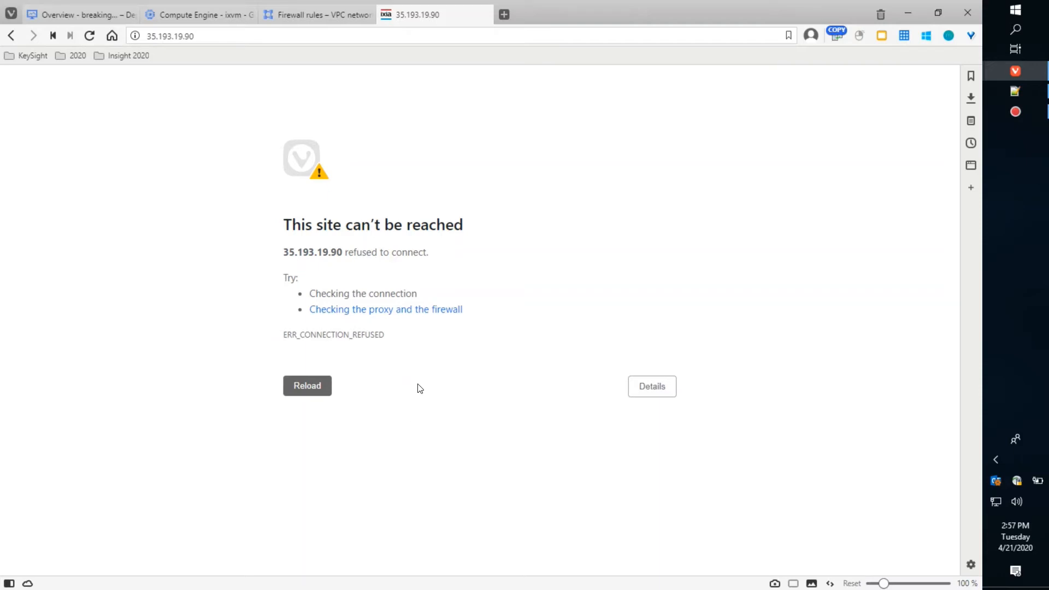
{"action": "left_click", "coordinate": [310, 386]}
{"action": "left_click", "coordinate": [301, 388]}
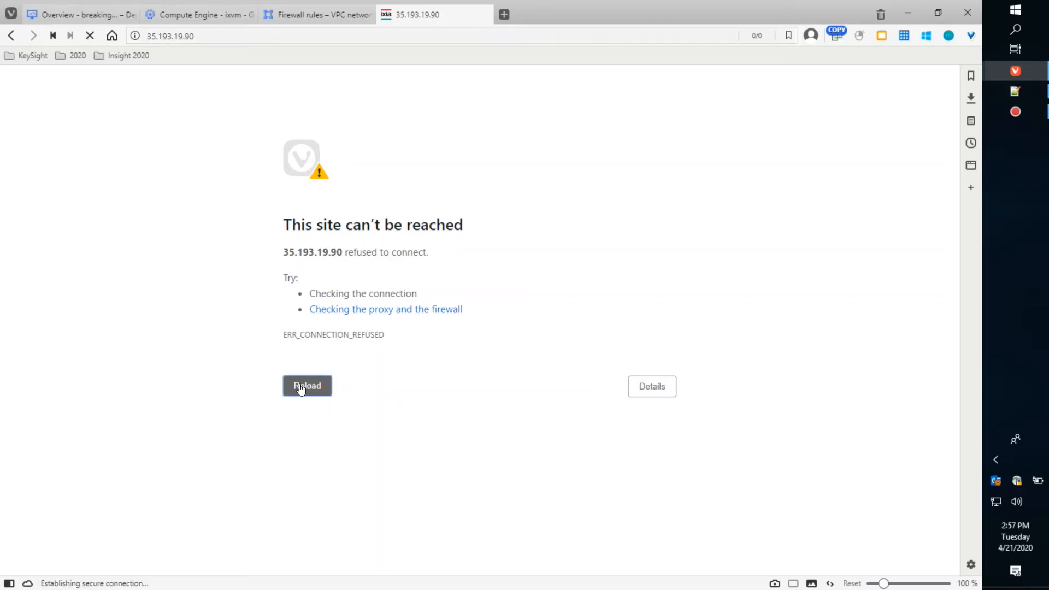
- Proceed past the certificate warning, sign in as admin, and accept the Privacy Notice
{"action": "left_click", "coordinate": [306, 340]}
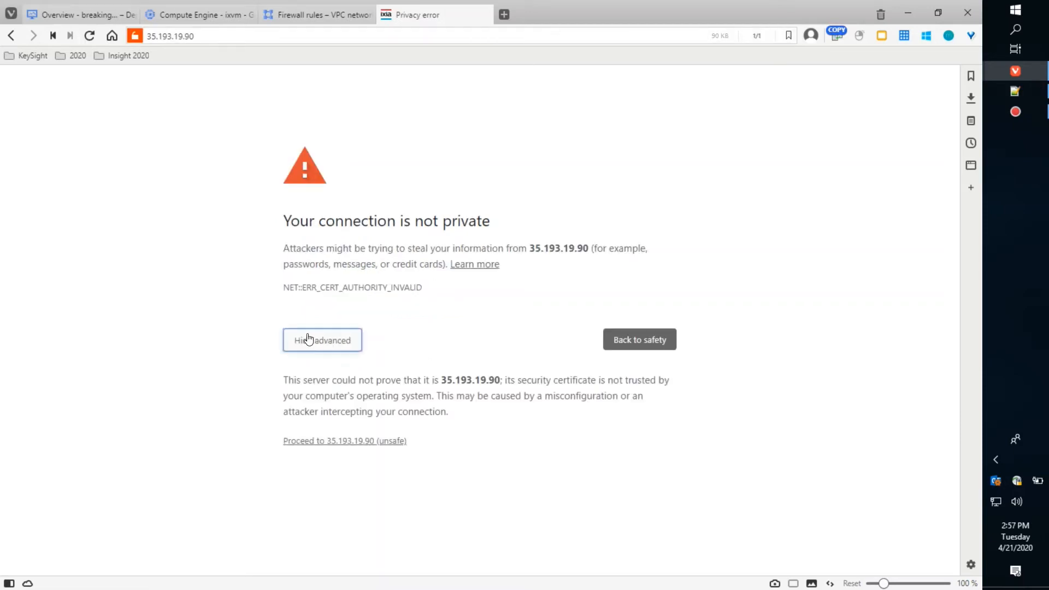
{"action": "left_click", "coordinate": [370, 440]}
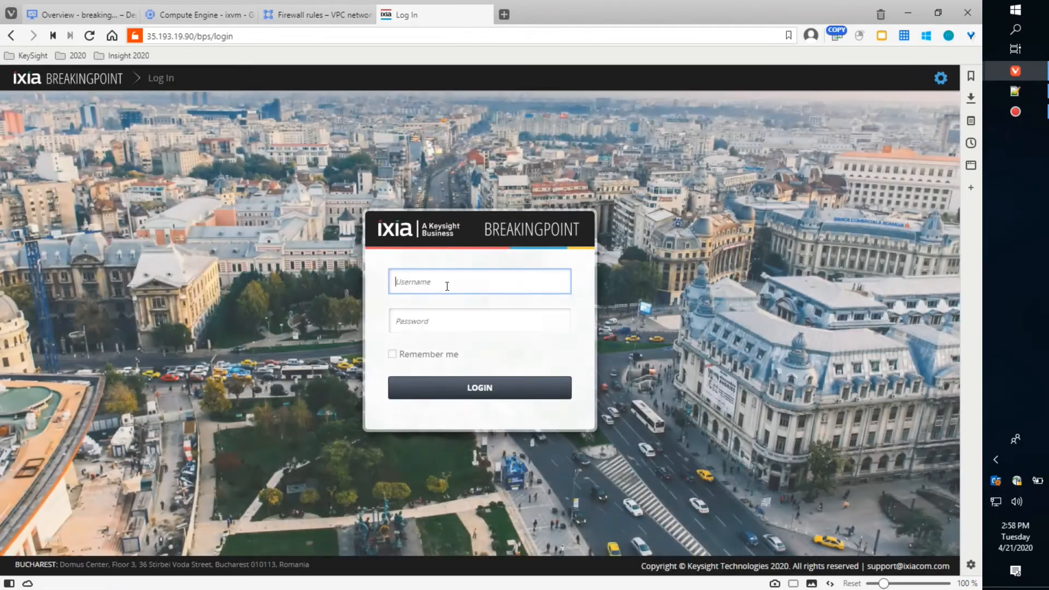
{"action": "left_click", "coordinate": [447, 286]}
{"action": "type", "text": "admin"}
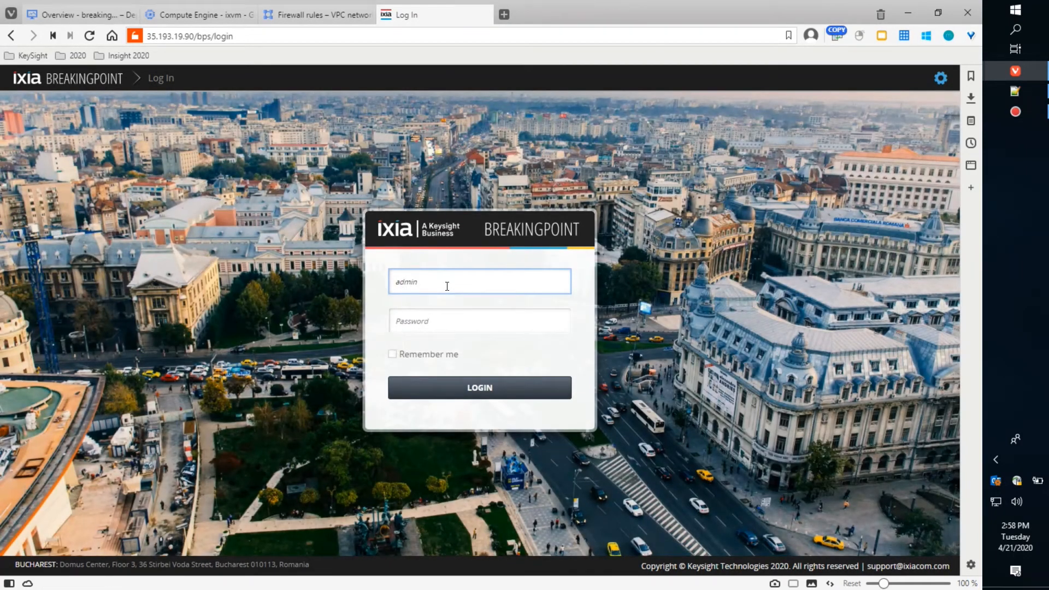
{"action": "key", "text": "Tab"}
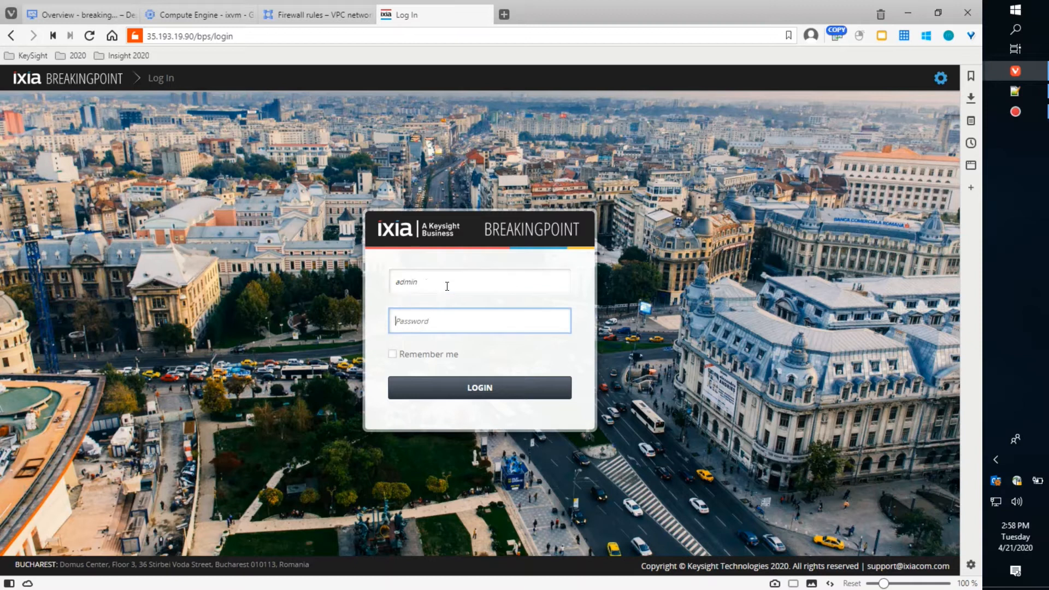
{"action": "type", "text": "admin"}
{"action": "left_click", "coordinate": [481, 386]}
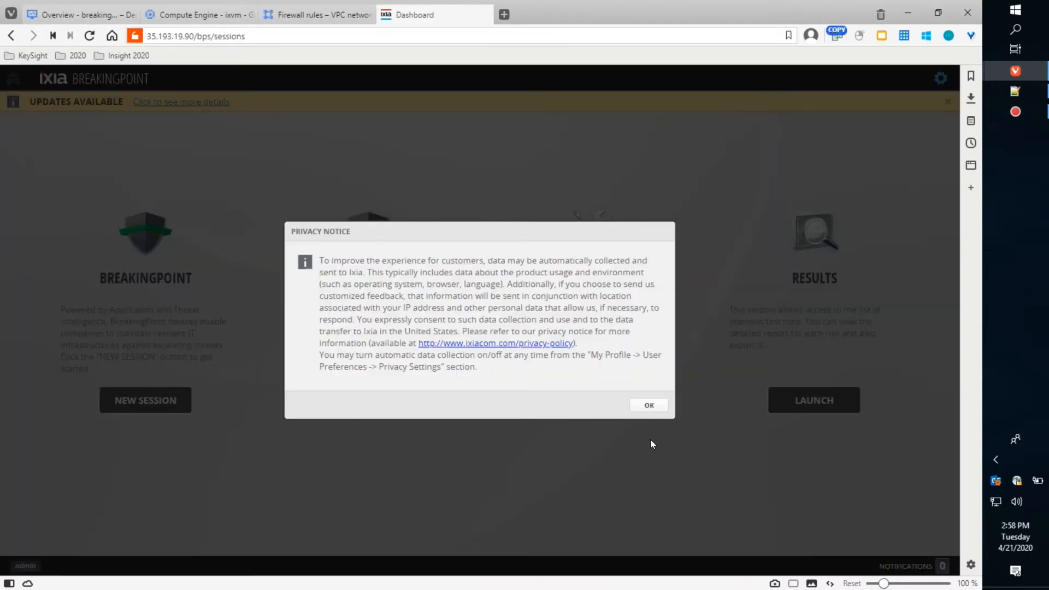
{"action": "left_click", "coordinate": [650, 406]}
{"action": "left_click", "coordinate": [947, 80]}
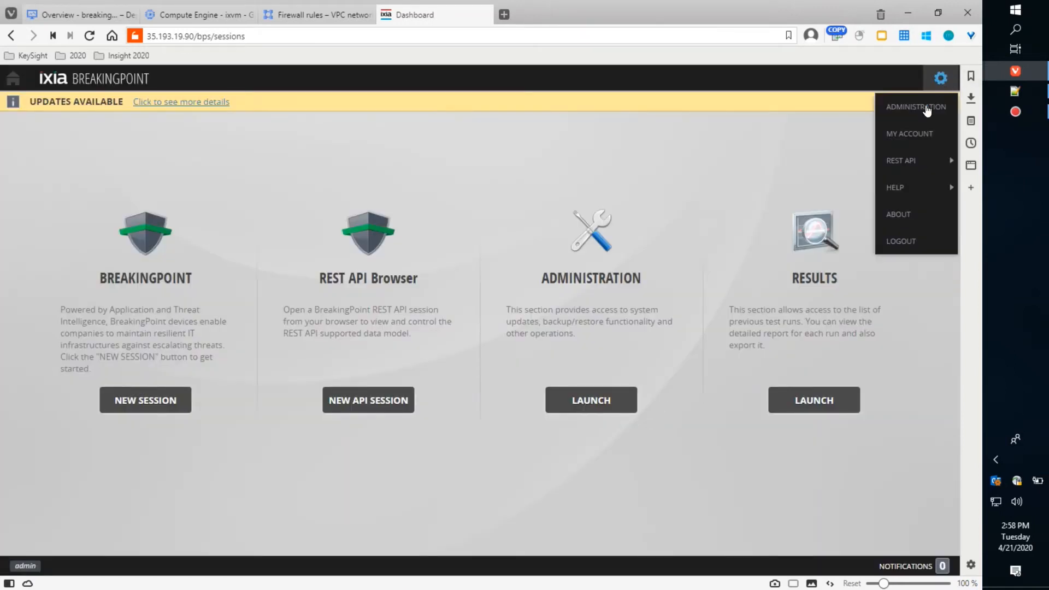
- Open My Account, starting and then cancelling a full-name edit
{"action": "left_click", "coordinate": [913, 135]}
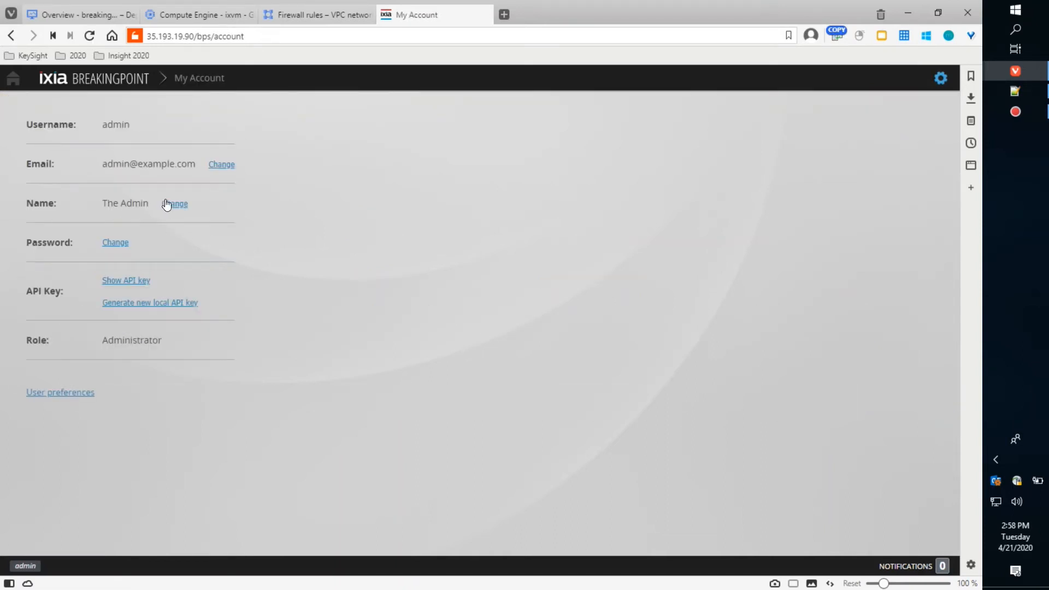
{"action": "left_click", "coordinate": [167, 203]}
{"action": "left_click", "coordinate": [550, 365]}
- Change the admin password via old, new and confirm fields, acknowledging 'Password changed.'
{"action": "left_click", "coordinate": [114, 243]}
{"action": "left_click", "coordinate": [452, 285]}
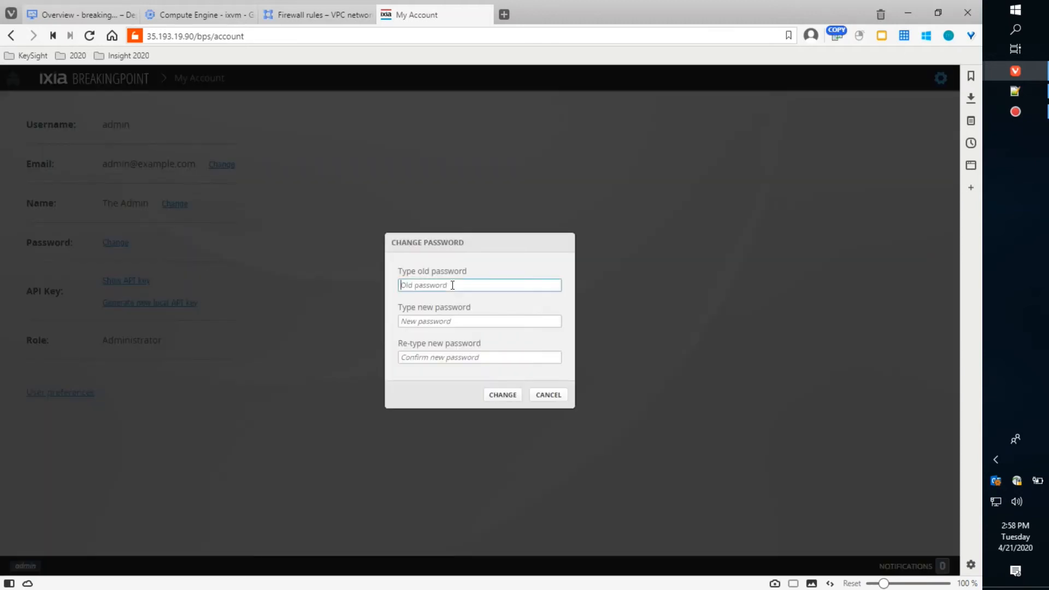
{"action": "type", "text": "admin"}
{"action": "key", "text": "Tab"}
{"action": "type", "text": "admin1"}
{"action": "key", "text": "Tab"}
{"action": "type", "text": "admin123"}
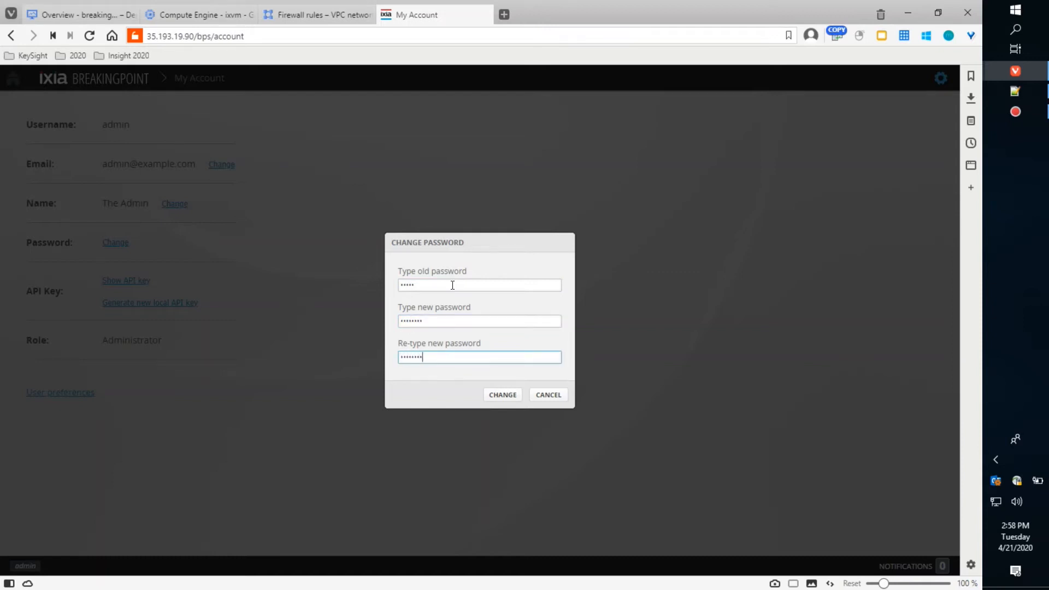
{"action": "left_click", "coordinate": [512, 392]}
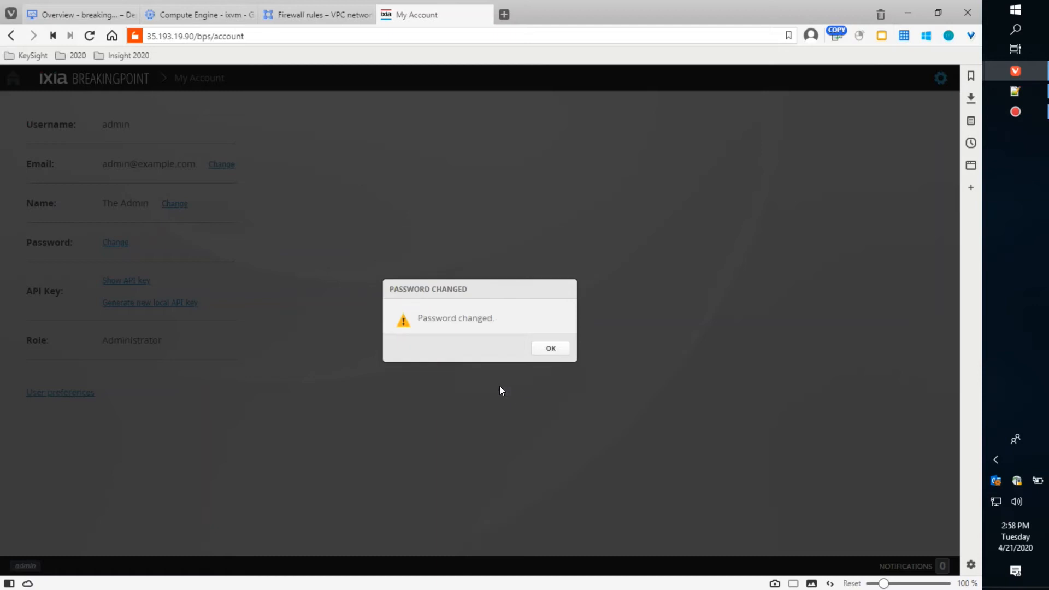
{"action": "left_click", "coordinate": [550, 350]}
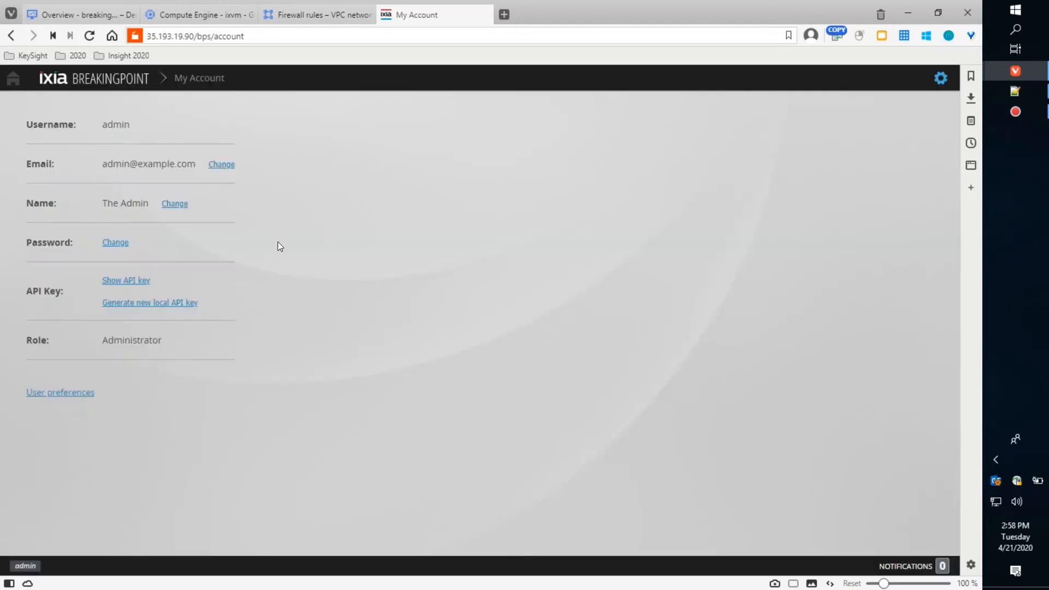
{"action": "left_click", "coordinate": [12, 82]}
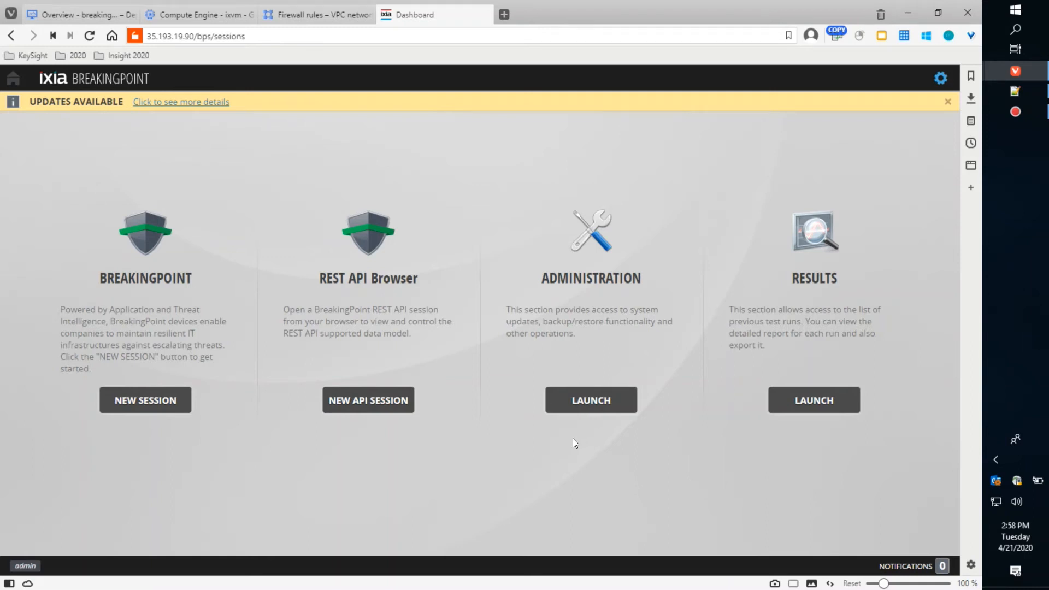
- Open the vblade-01 instance details and copy nic0's internal IP 10.0.10.11
{"action": "left_click", "coordinate": [179, 16]}
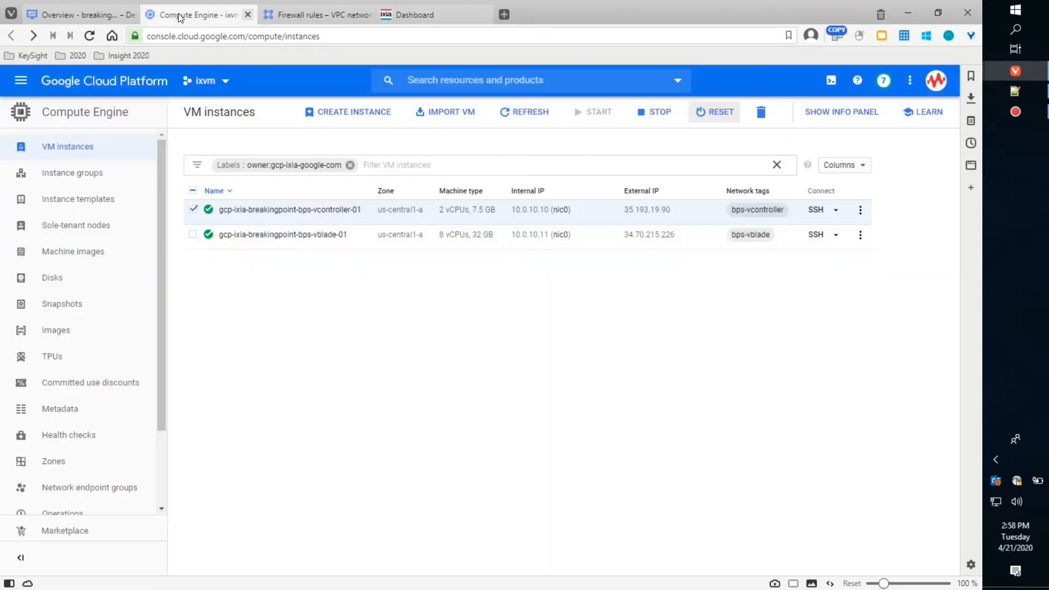
{"action": "left_click", "coordinate": [319, 235]}
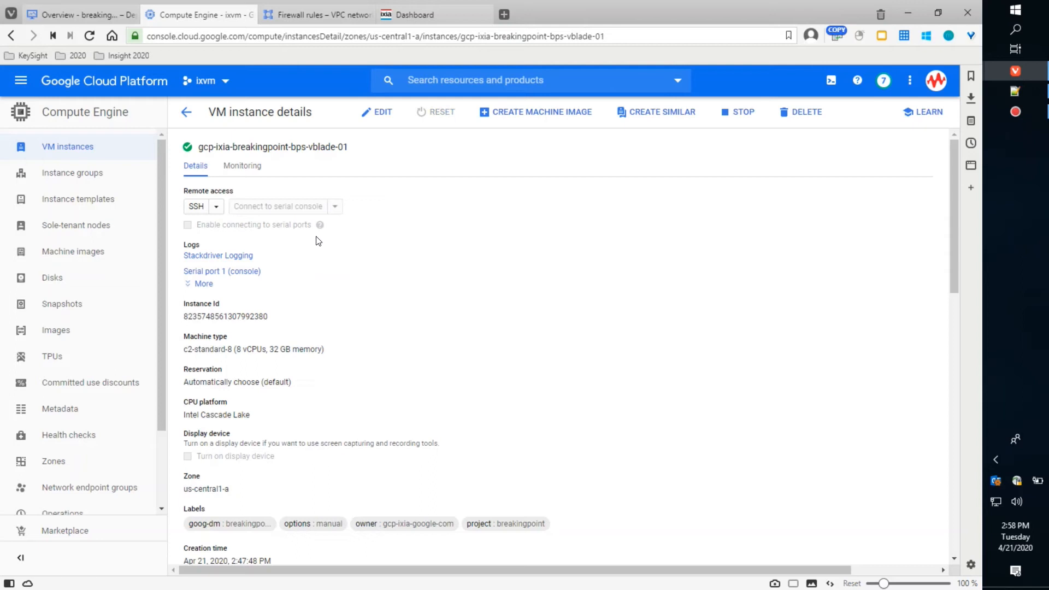
{"action": "scroll", "coordinate": [532, 301], "scroll_direction": "down", "scroll_amount": 3}
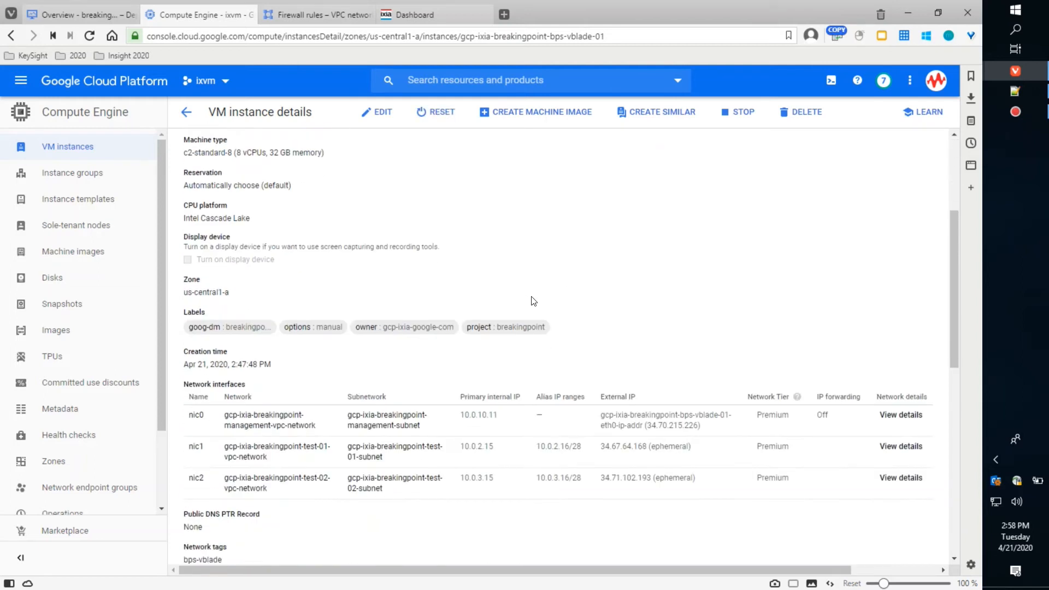
{"action": "scroll", "coordinate": [533, 300], "scroll_direction": "down", "scroll_amount": 3}
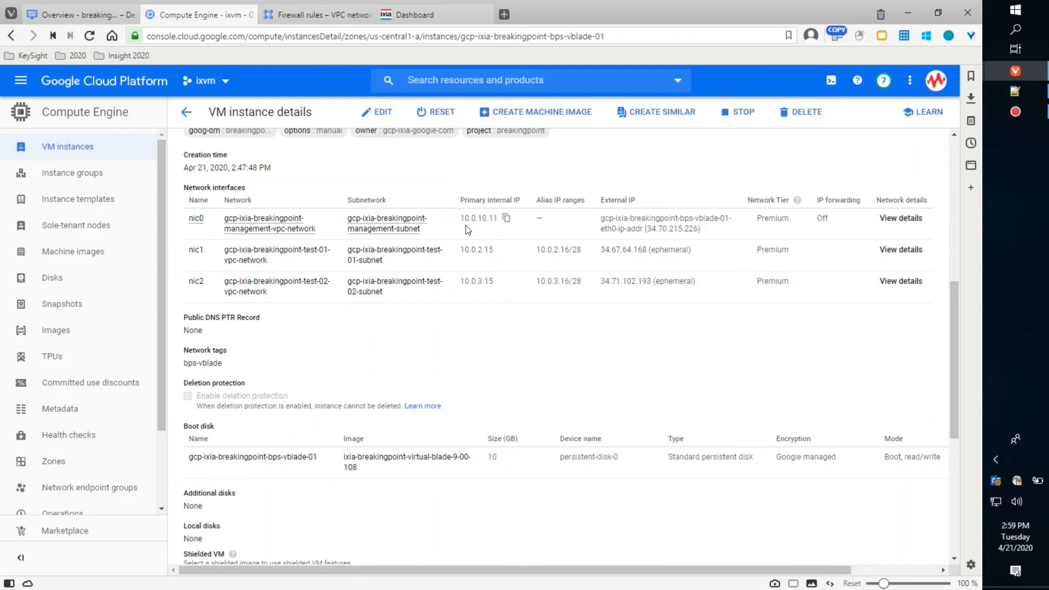
{"action": "left_click", "coordinate": [506, 221]}
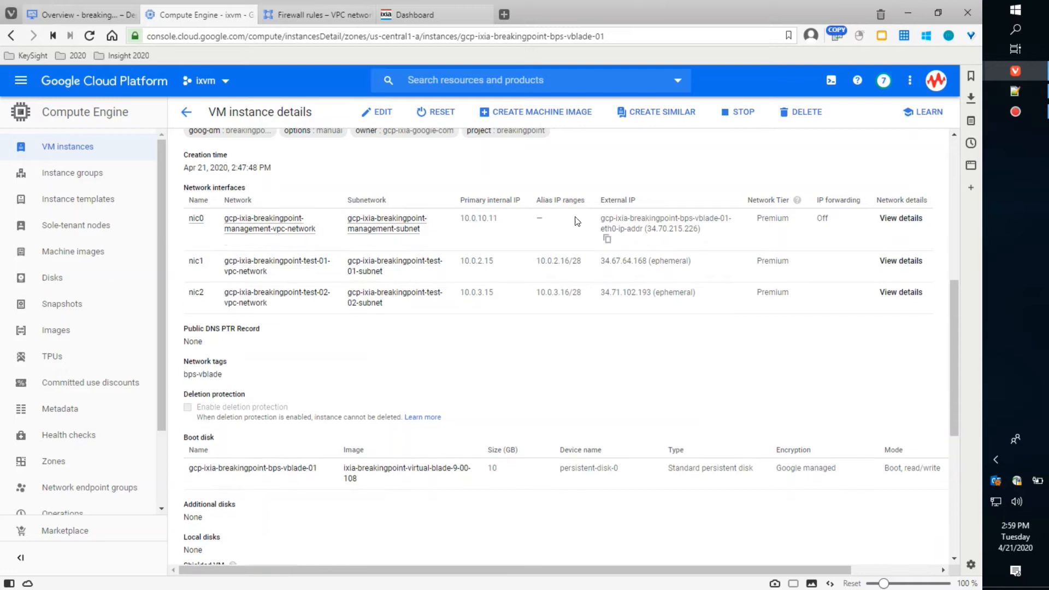
- From the Dashboard, launch Administration, then VM Deployment's Manage Virtual Chassis
{"action": "left_click", "coordinate": [419, 16]}
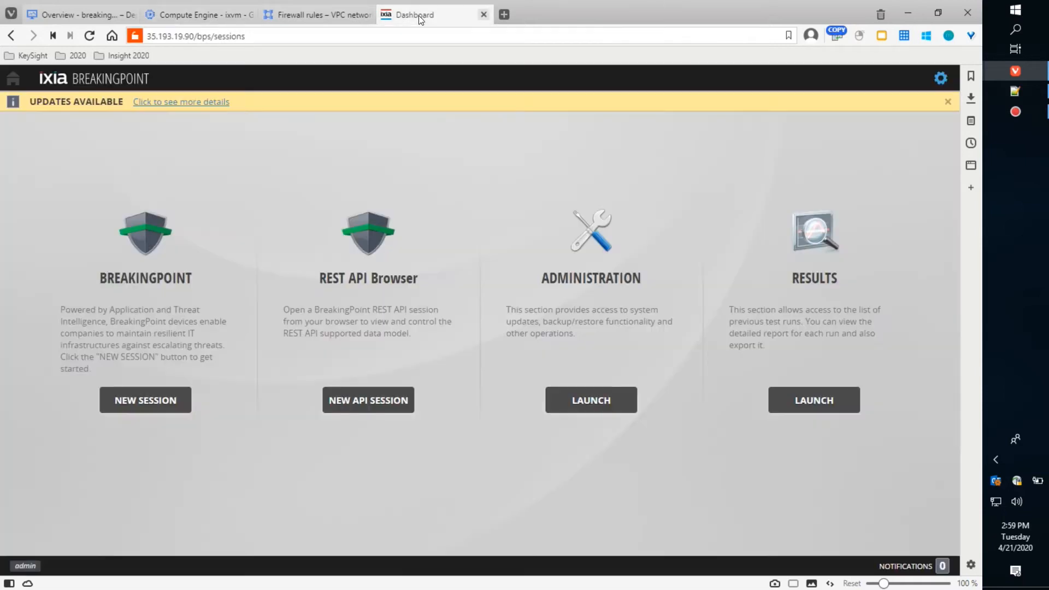
{"action": "left_click", "coordinate": [601, 403]}
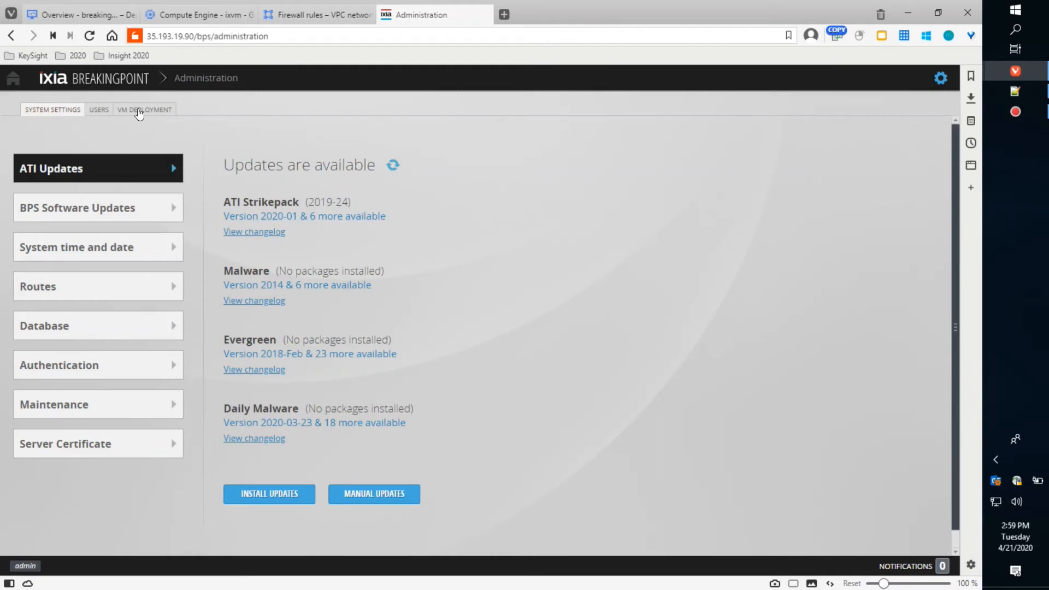
{"action": "left_click", "coordinate": [139, 111]}
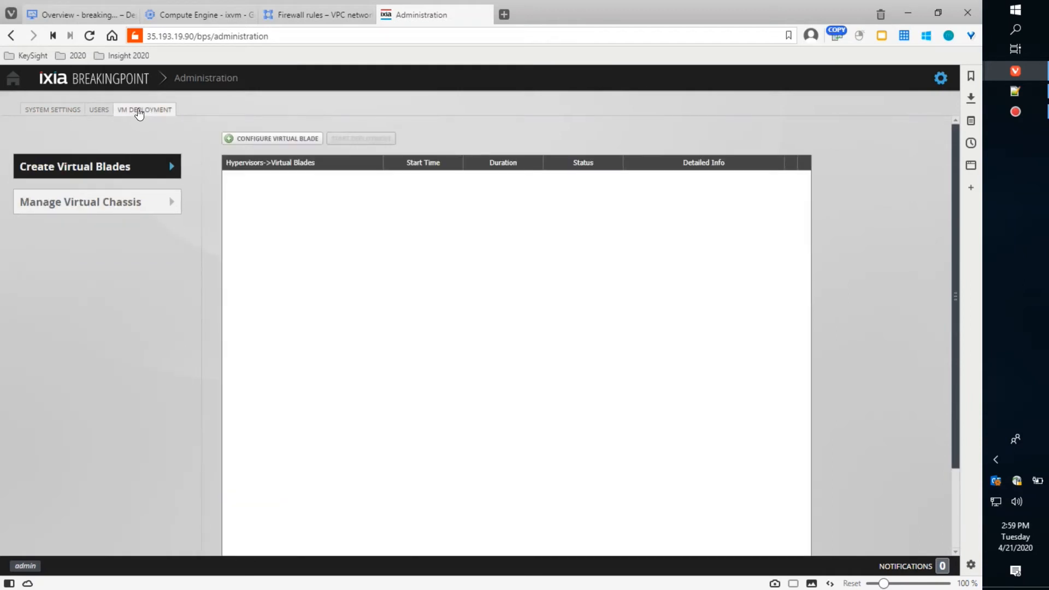
{"action": "left_click", "coordinate": [127, 205]}
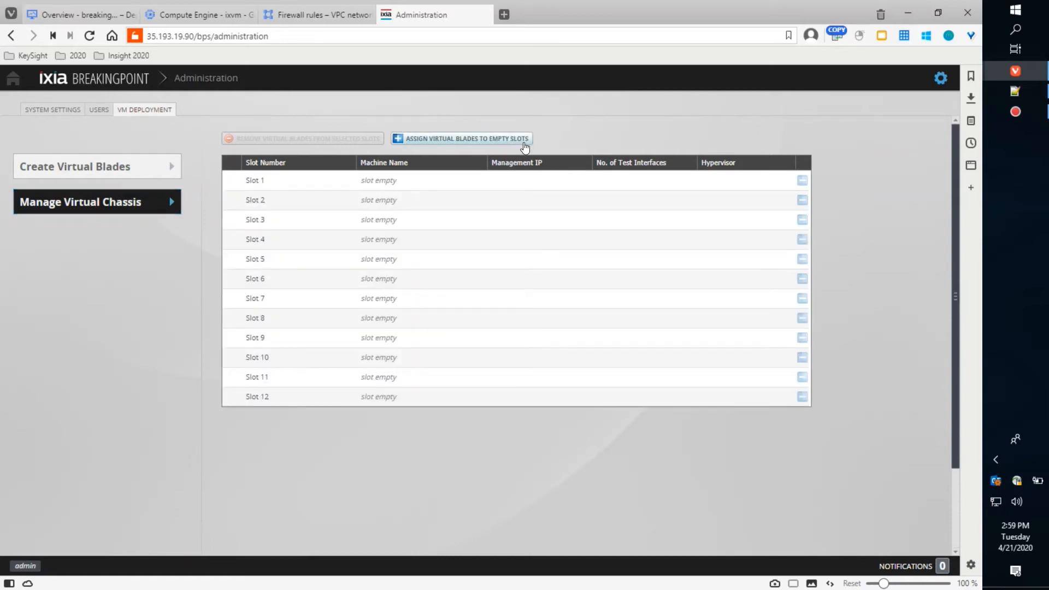
- Assign the 10.0.10.11 vBlade to Slot 1, then view ATI Updates in System Settings
{"action": "left_click", "coordinate": [471, 139]}
{"action": "left_click", "coordinate": [479, 241]}
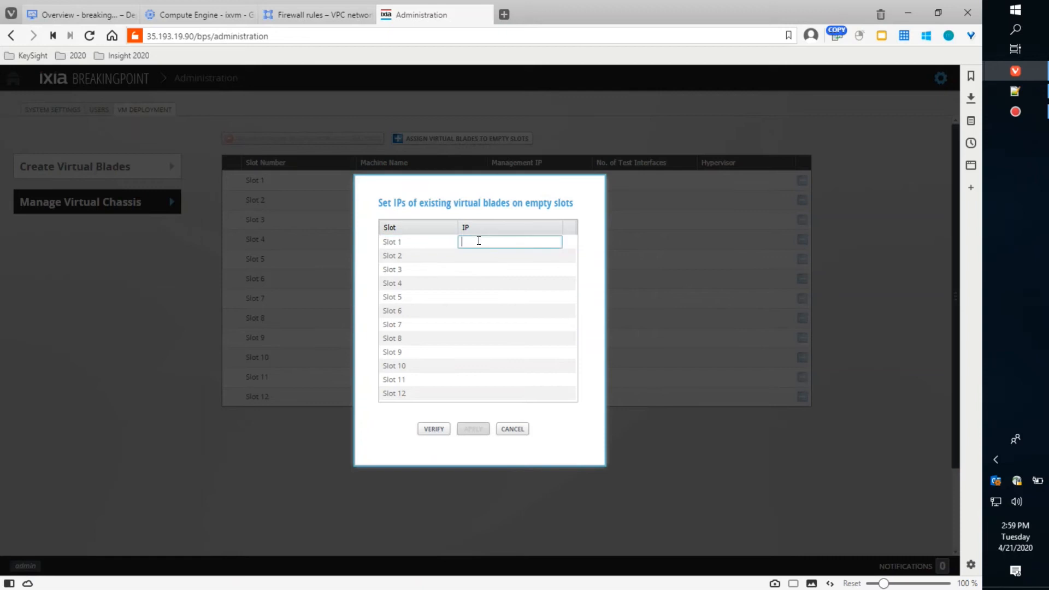
{"action": "type", "text": "10.0.0.11"}
{"action": "left_click", "coordinate": [523, 284]}
{"action": "left_click", "coordinate": [432, 429]}
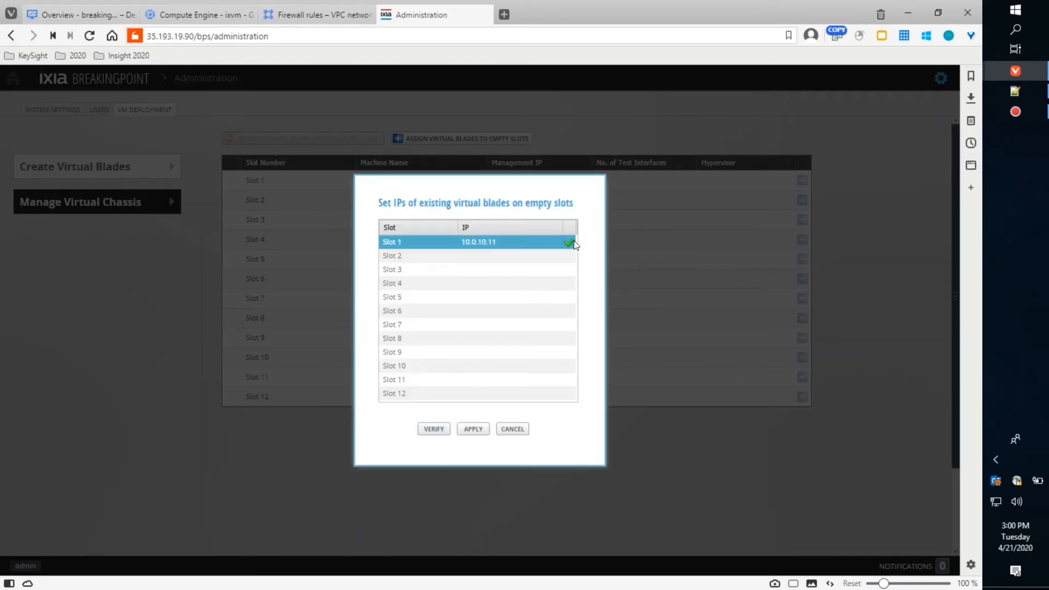
{"action": "left_click", "coordinate": [476, 431]}
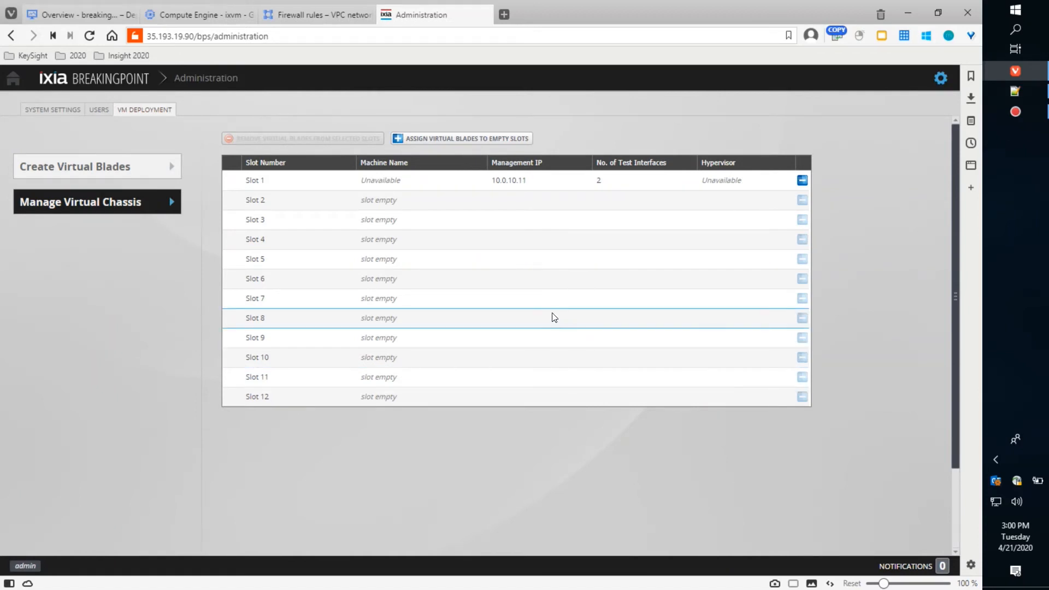
{"action": "left_click", "coordinate": [56, 111]}
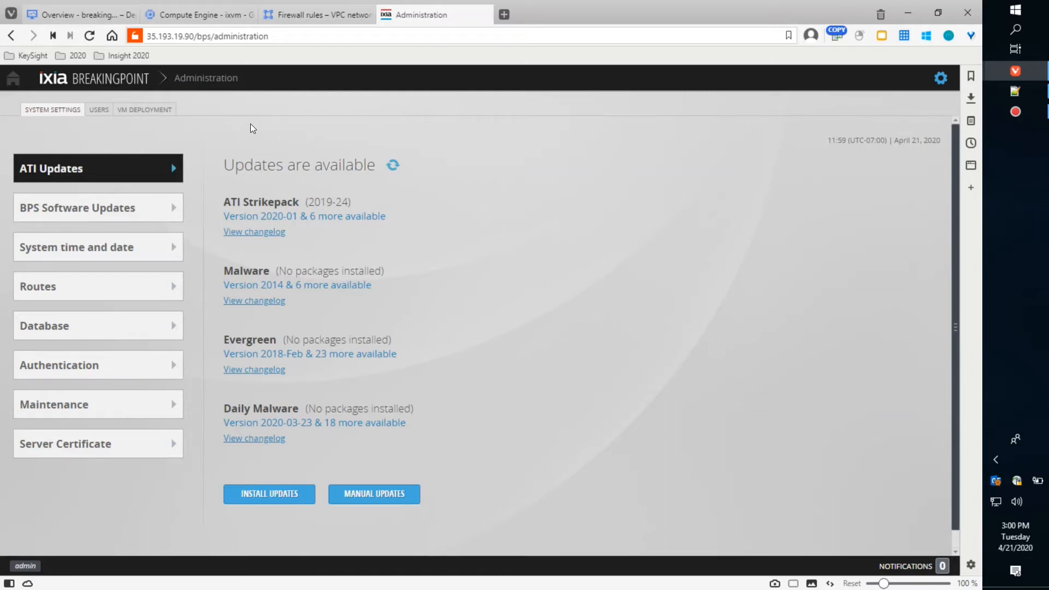
- From the dashboard, start a new BreakingPoint session and load the 9.00 Update 3 welcome page
{"action": "left_click", "coordinate": [14, 79]}
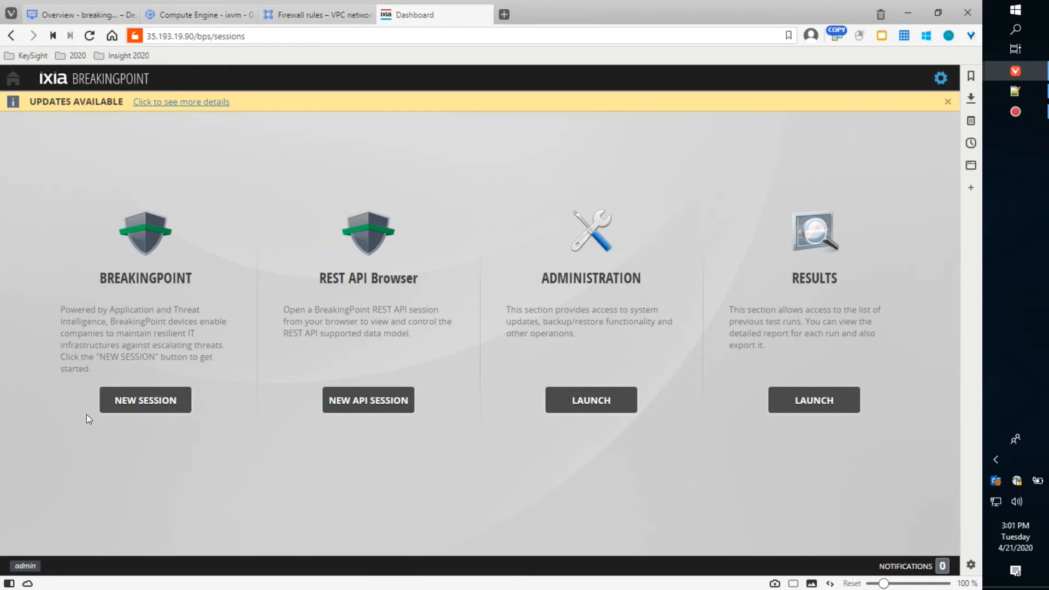
{"action": "left_click", "coordinate": [146, 404]}
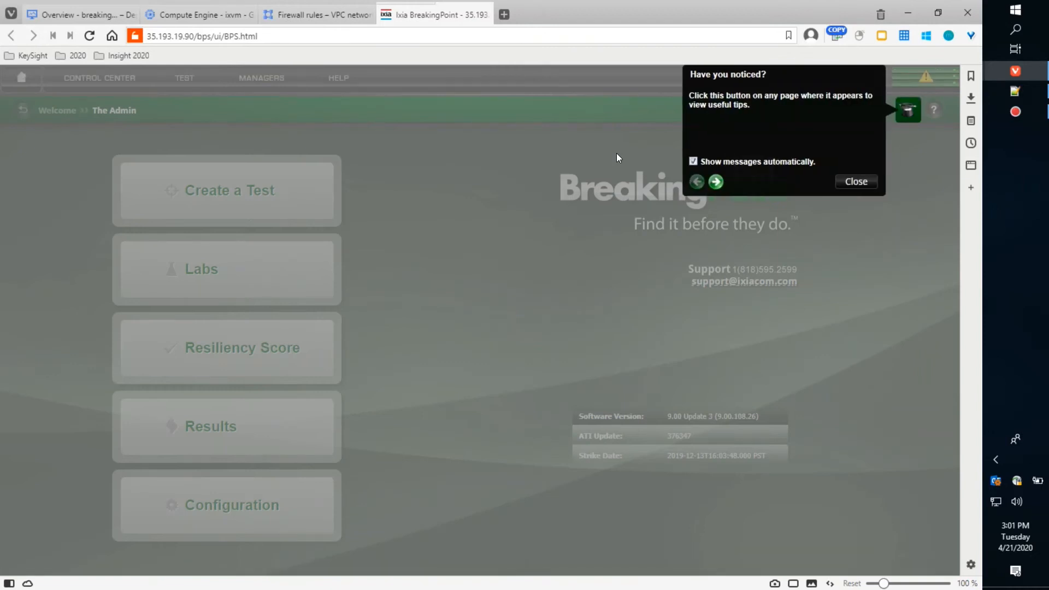
- Dismiss the tip and show the Chassis Device Status page with the Slot 1 blade
{"action": "left_click", "coordinate": [857, 184]}
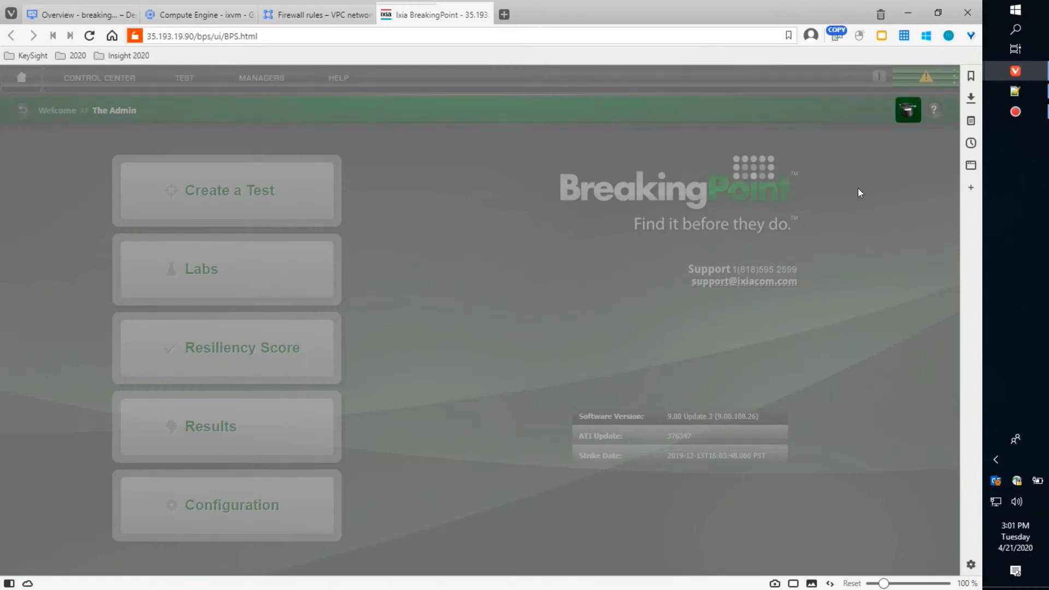
{"action": "left_click", "coordinate": [924, 76]}
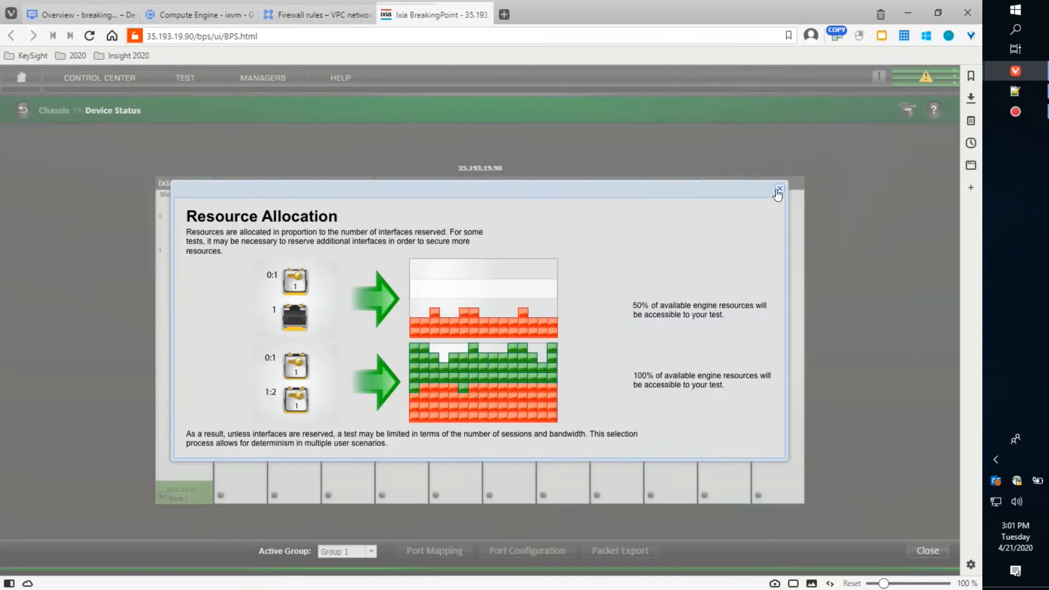
{"action": "left_click", "coordinate": [779, 189]}
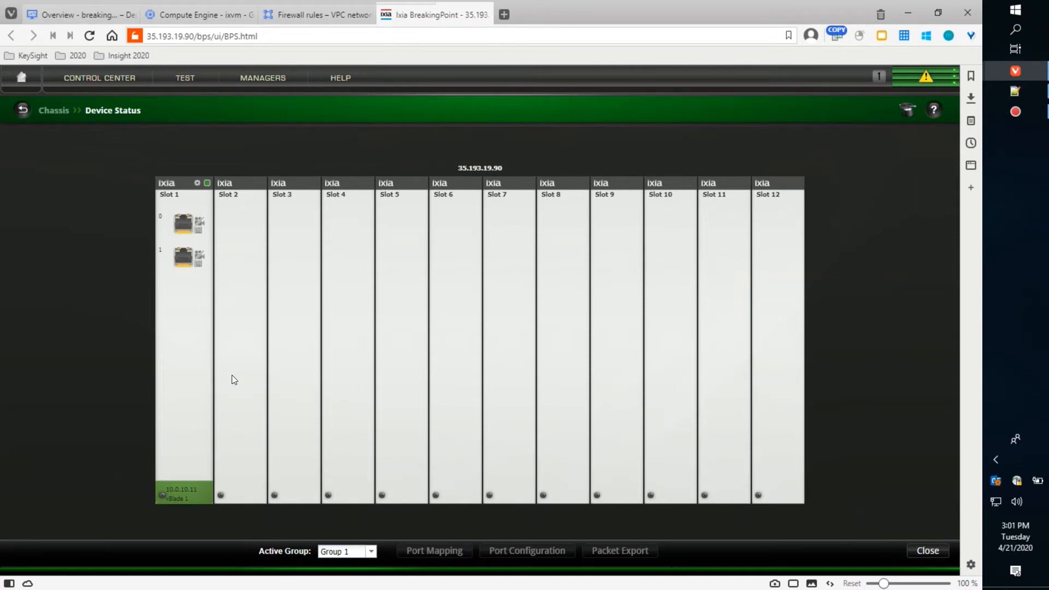
- Enable Use Performance Acceleration in Slot 1's settings and apply the change
{"action": "left_click", "coordinate": [197, 185]}
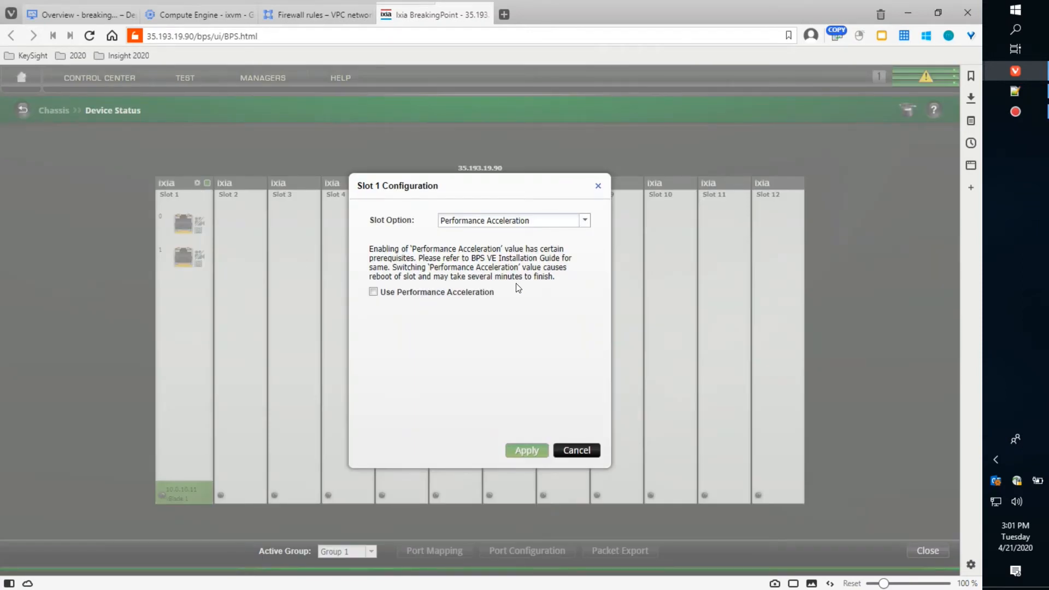
{"action": "left_click", "coordinate": [373, 292]}
{"action": "left_click", "coordinate": [524, 449]}
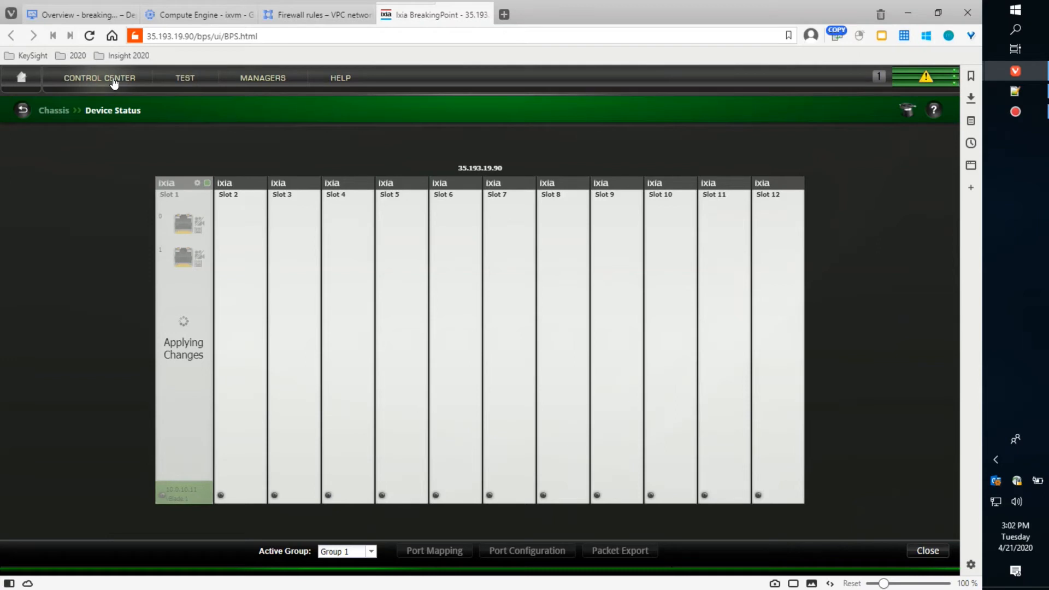
- Open the Licensing window from Control Center > Administration
{"action": "left_click", "coordinate": [184, 81]}
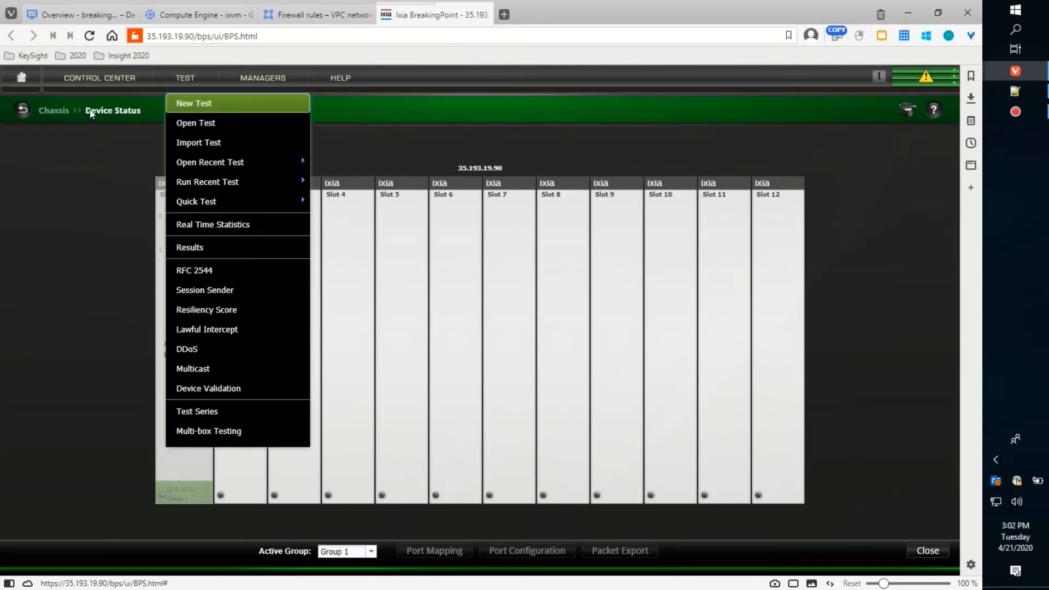
{"action": "left_click", "coordinate": [97, 163]}
{"action": "left_click", "coordinate": [102, 79]}
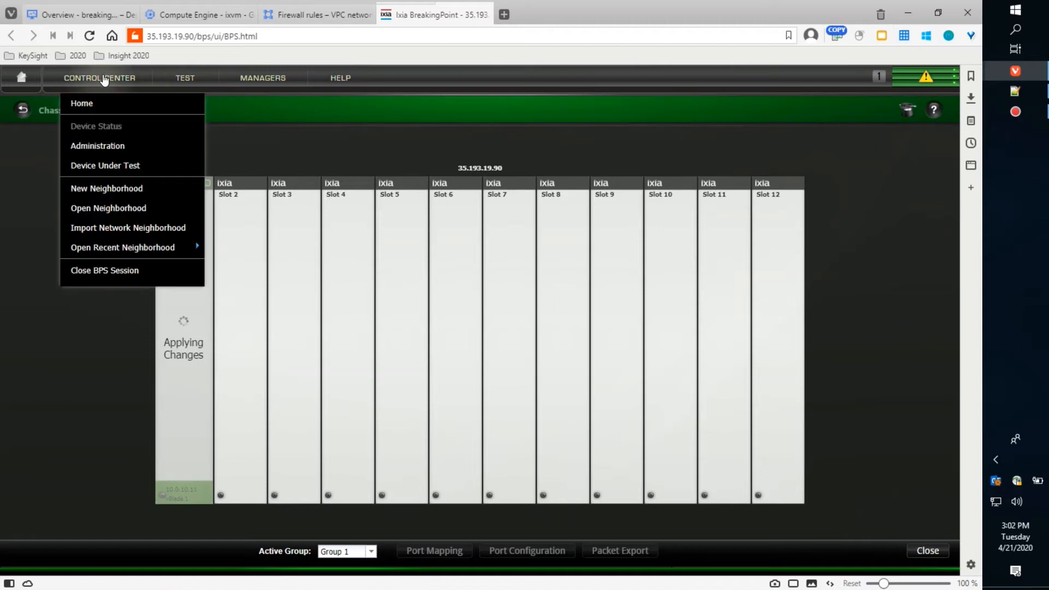
{"action": "left_click", "coordinate": [110, 147]}
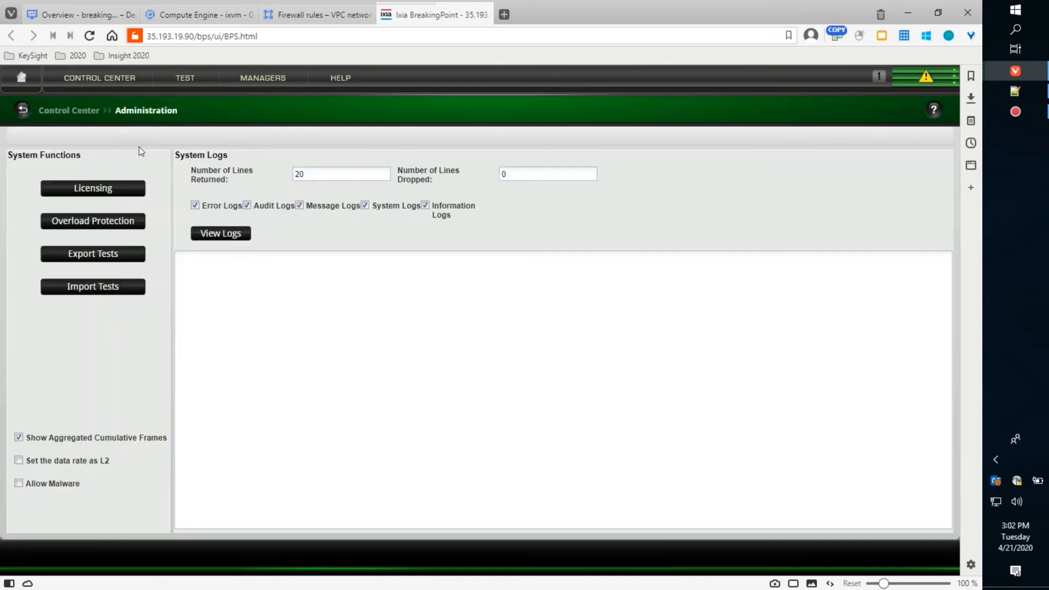
{"action": "left_click", "coordinate": [93, 188]}
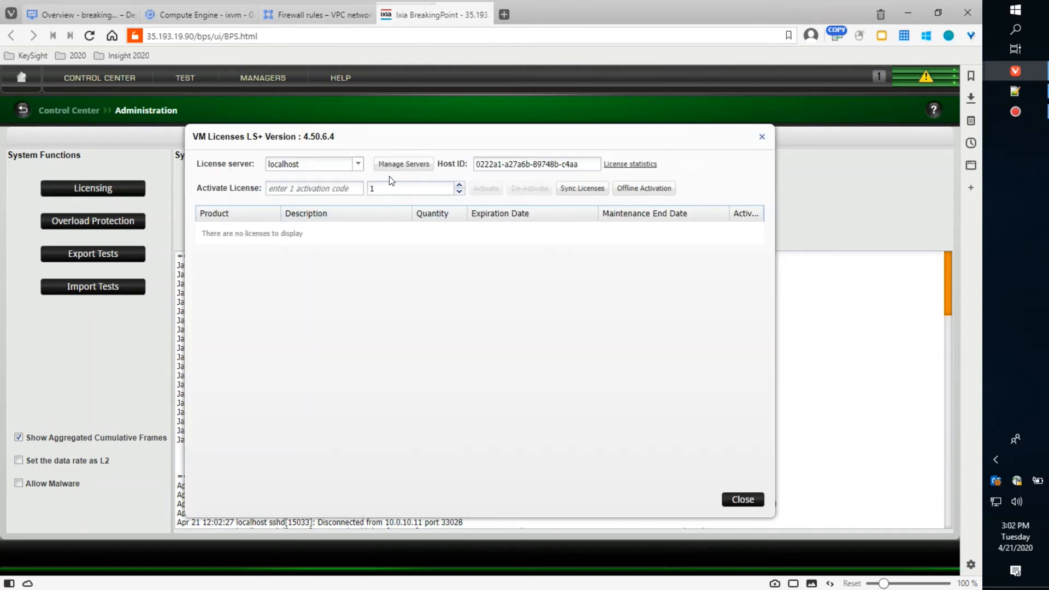
- In Manage Servers, paste the license server IP 35.192.165.225 from Notepad++ and add it
{"action": "left_click", "coordinate": [393, 170]}
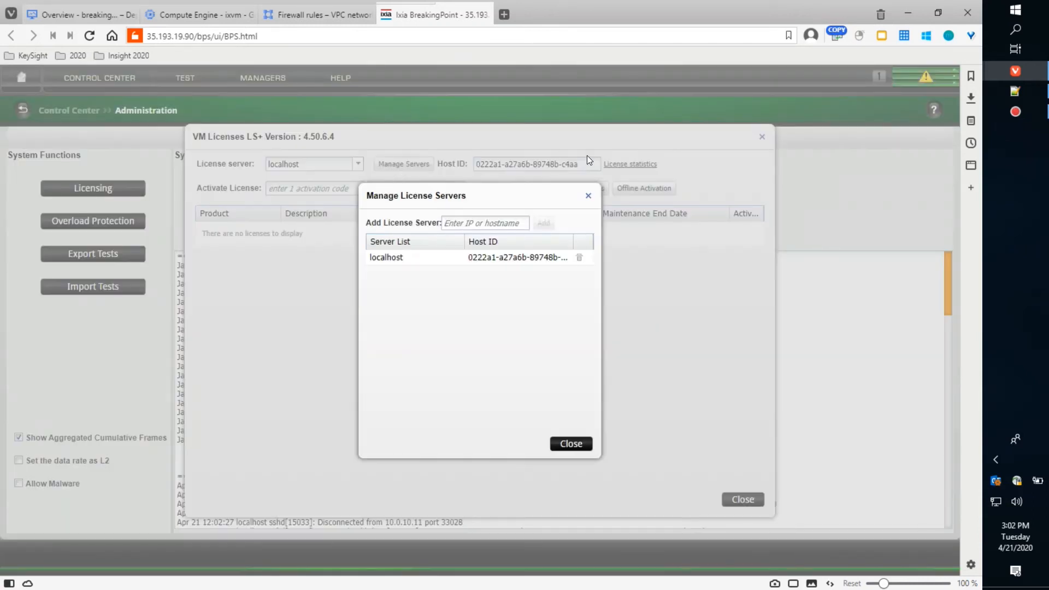
{"action": "left_click", "coordinate": [1016, 92]}
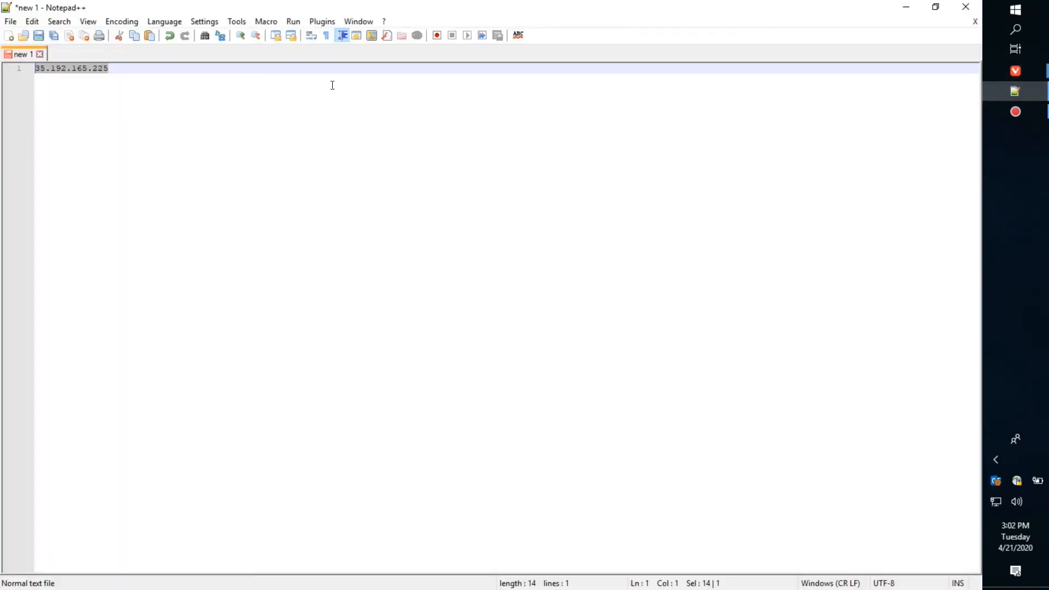
{"action": "right_click", "coordinate": [93, 66]}
{"action": "left_click", "coordinate": [127, 96]}
{"action": "left_click", "coordinate": [907, 7]}
{"action": "left_click", "coordinate": [483, 220]}
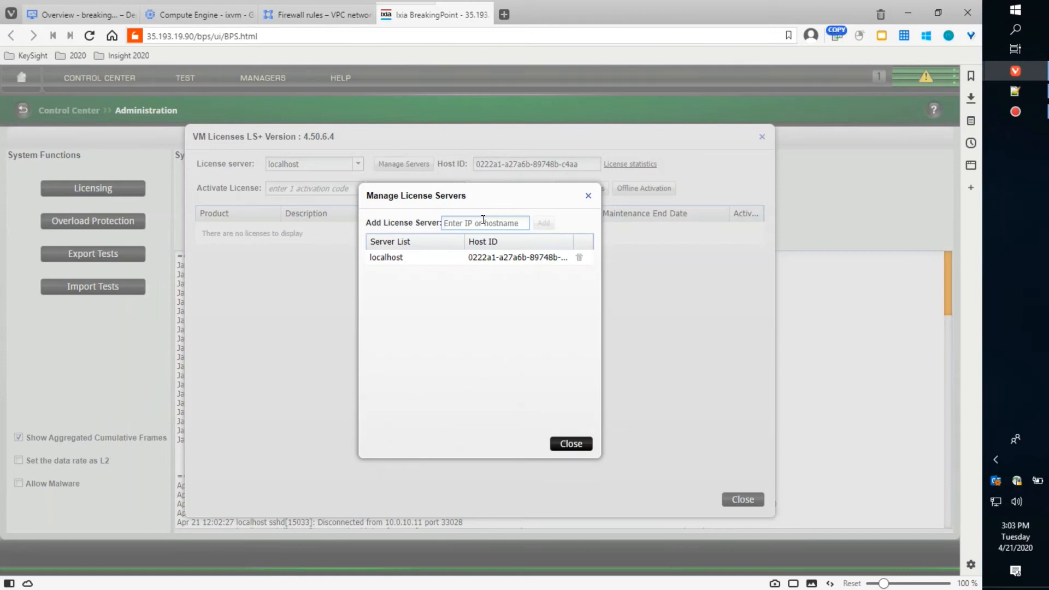
{"action": "key", "text": "ctrl+v"}
{"action": "left_click", "coordinate": [543, 224]}
{"action": "left_click", "coordinate": [544, 222]}
{"action": "left_click", "coordinate": [544, 225]}
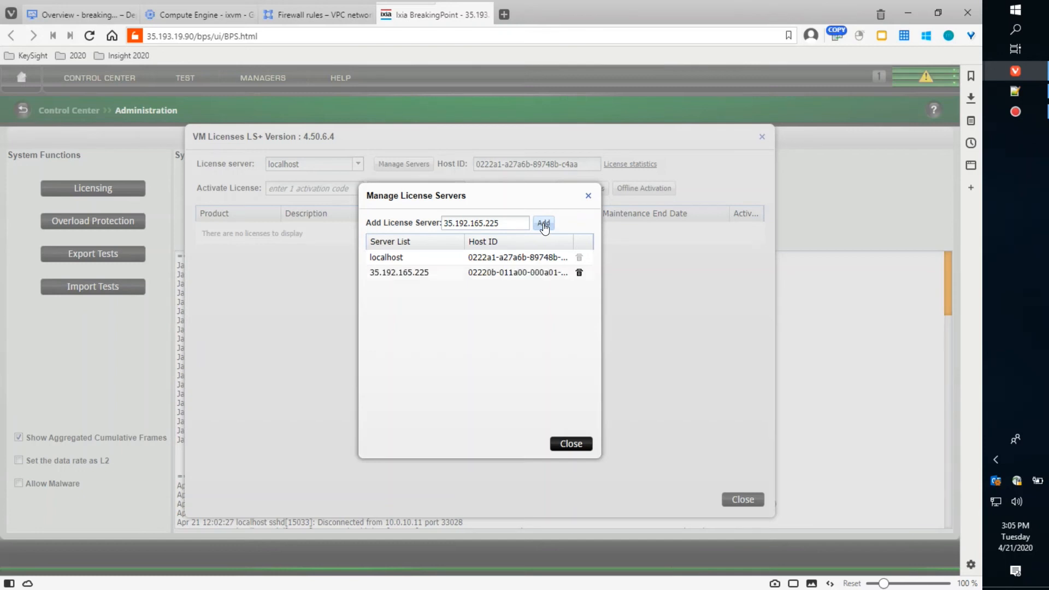
- Close the license dialogs and go back to Chassis Device Status
{"action": "left_click", "coordinate": [565, 444]}
{"action": "left_click", "coordinate": [723, 499]}
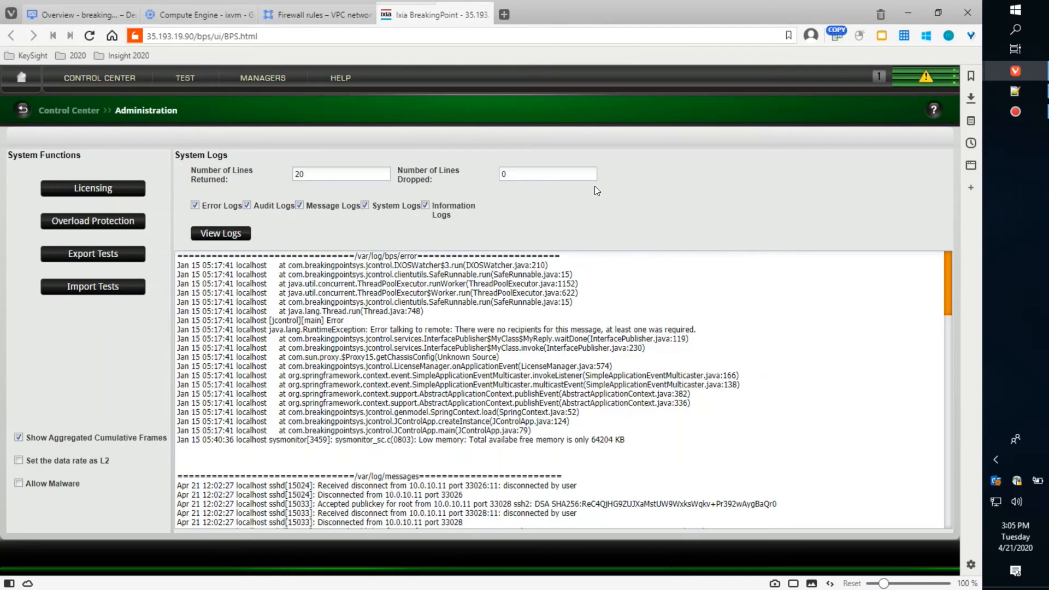
{"action": "left_click", "coordinate": [923, 78]}
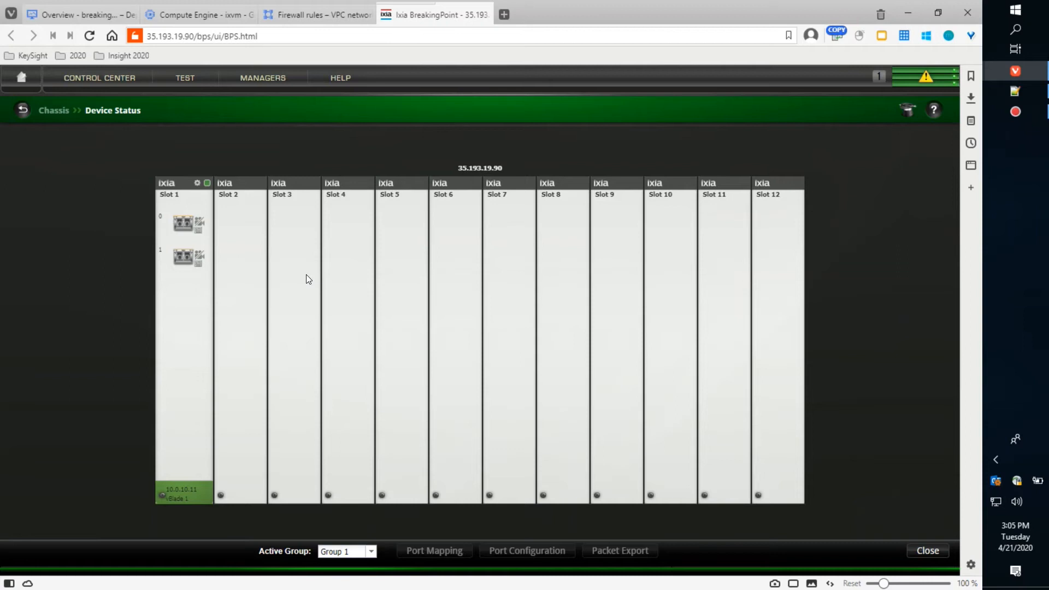
- Reserve ports 0 and 1 of the Slot 1 blade for Group 1
{"action": "left_click", "coordinate": [196, 234]}
{"action": "left_click", "coordinate": [181, 262]}
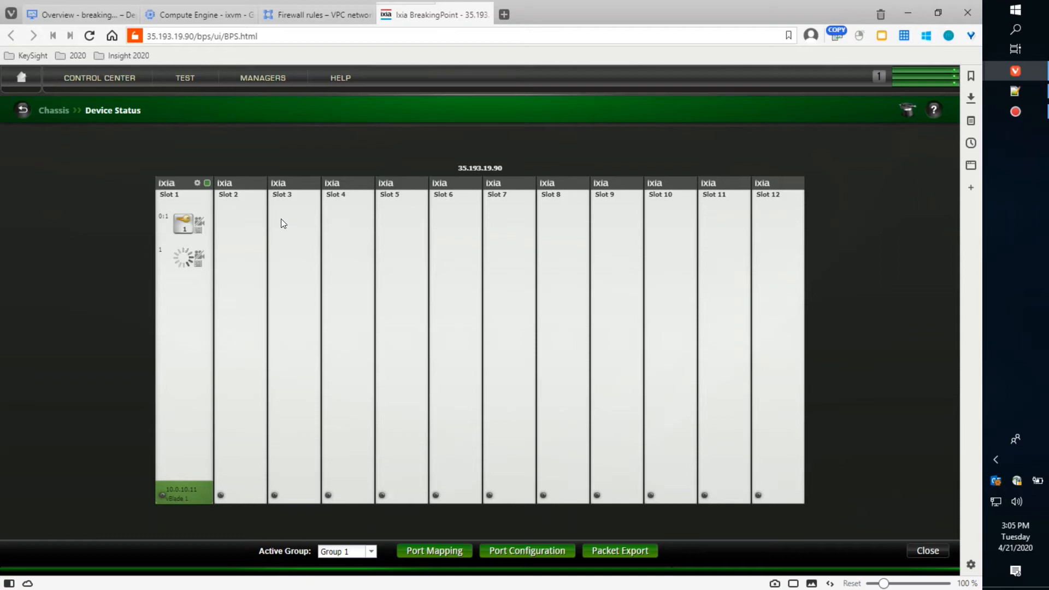
{"action": "left_click", "coordinate": [175, 87]}
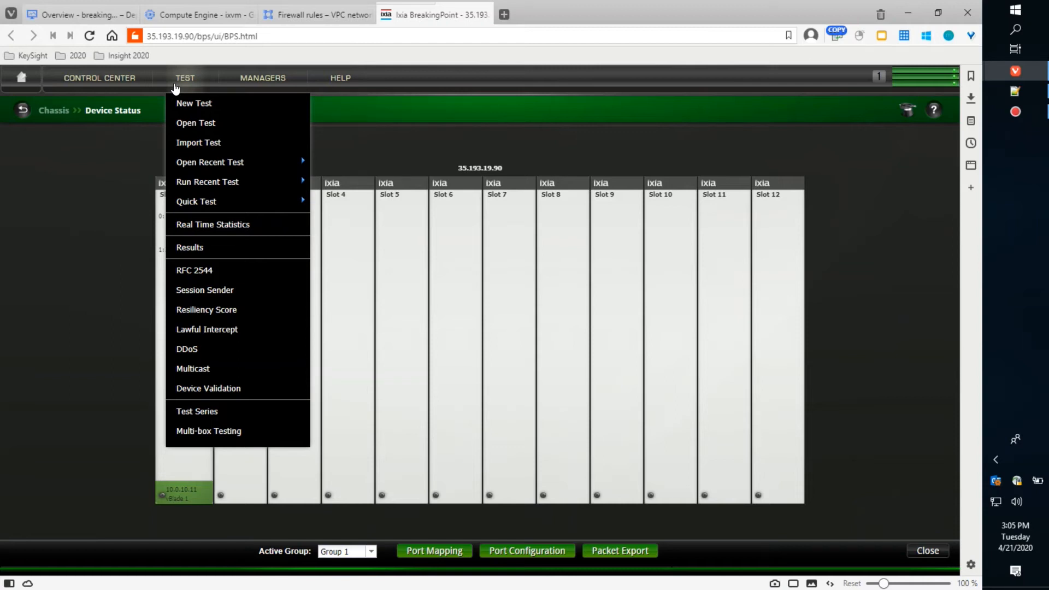
- Choose the Insight_2020 .bpt from Google_GCP > BPTs > C2-STANDARD-8 for upload, then view vblade-01 details
{"action": "left_click", "coordinate": [211, 143]}
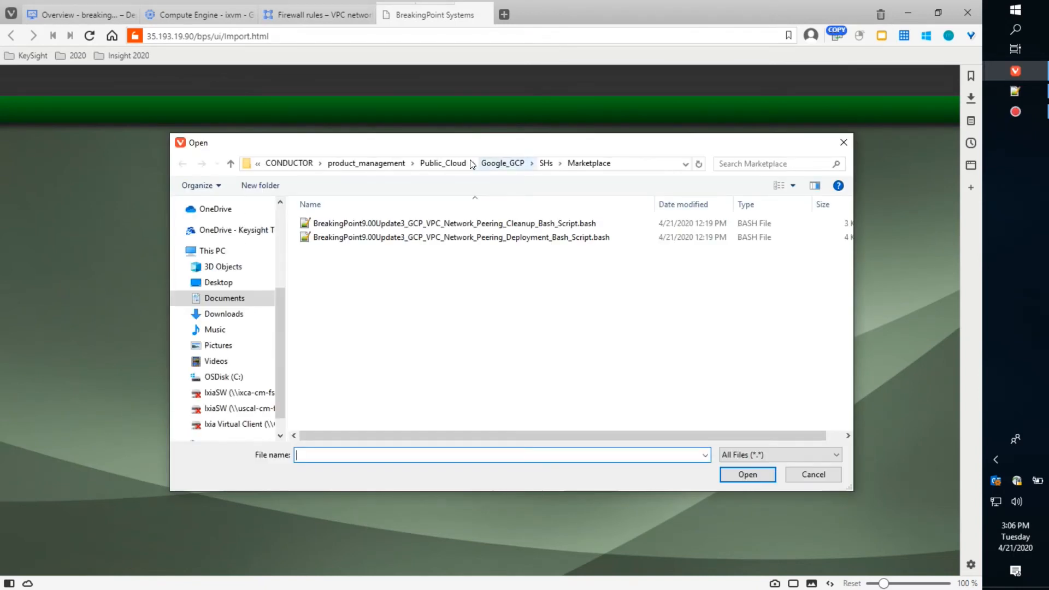
{"action": "left_click", "coordinate": [501, 163]}
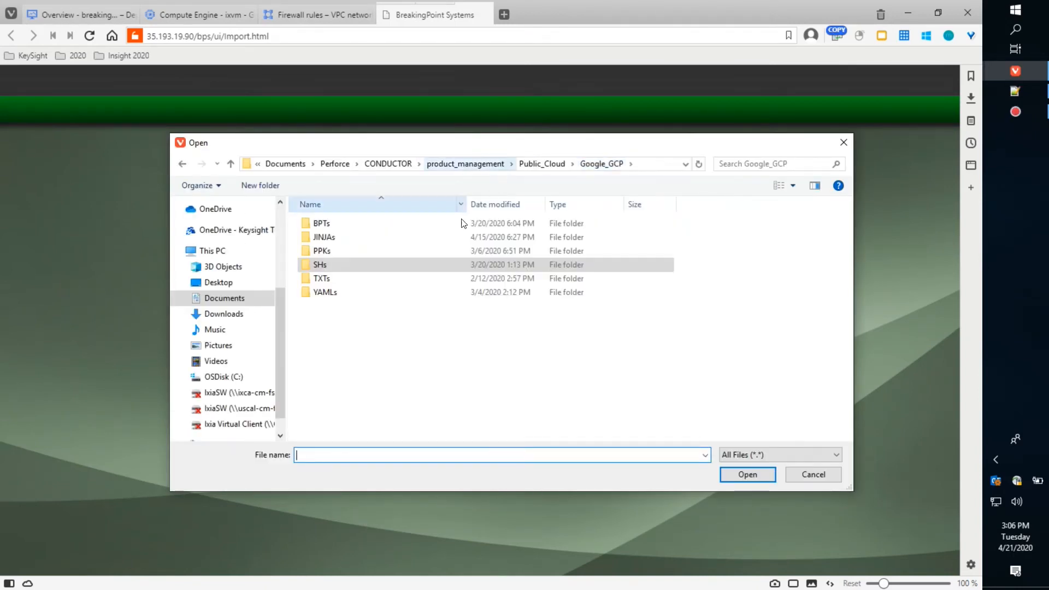
{"action": "double_click", "coordinate": [333, 224]}
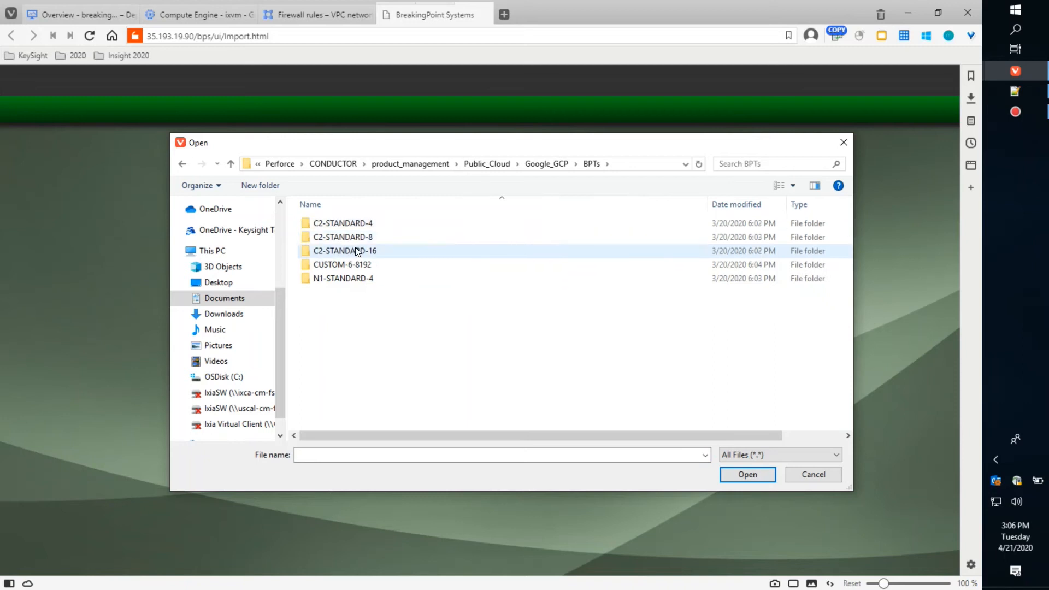
{"action": "double_click", "coordinate": [350, 239]}
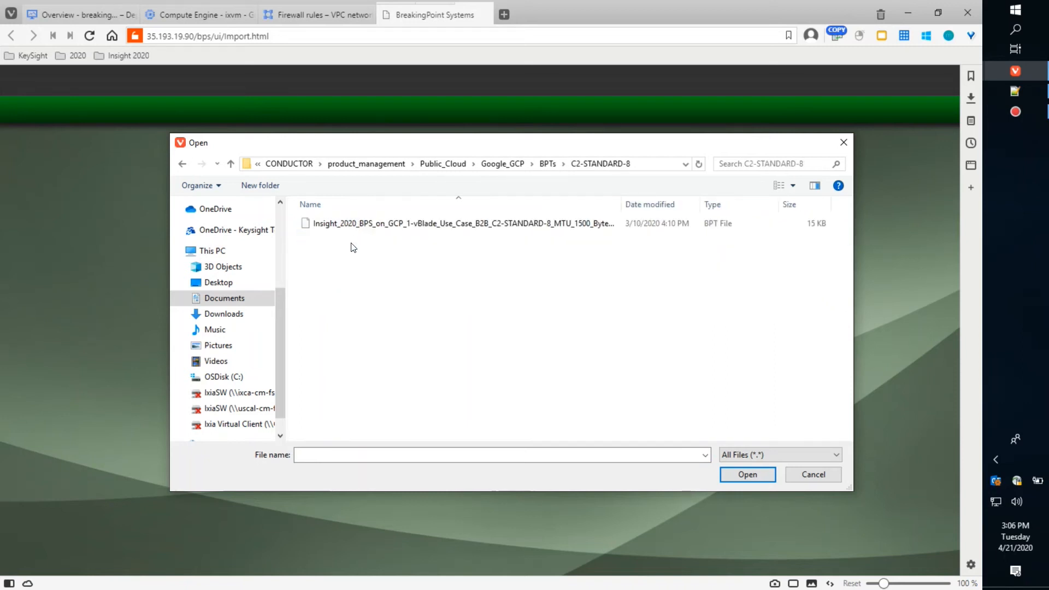
{"action": "left_click", "coordinate": [477, 225]}
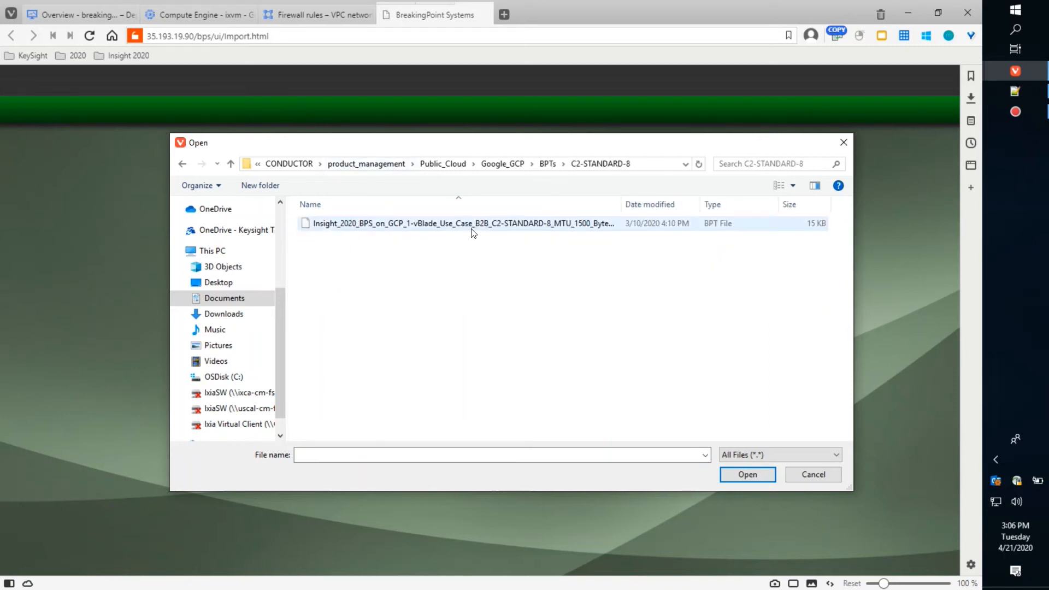
{"action": "left_click", "coordinate": [741, 475]}
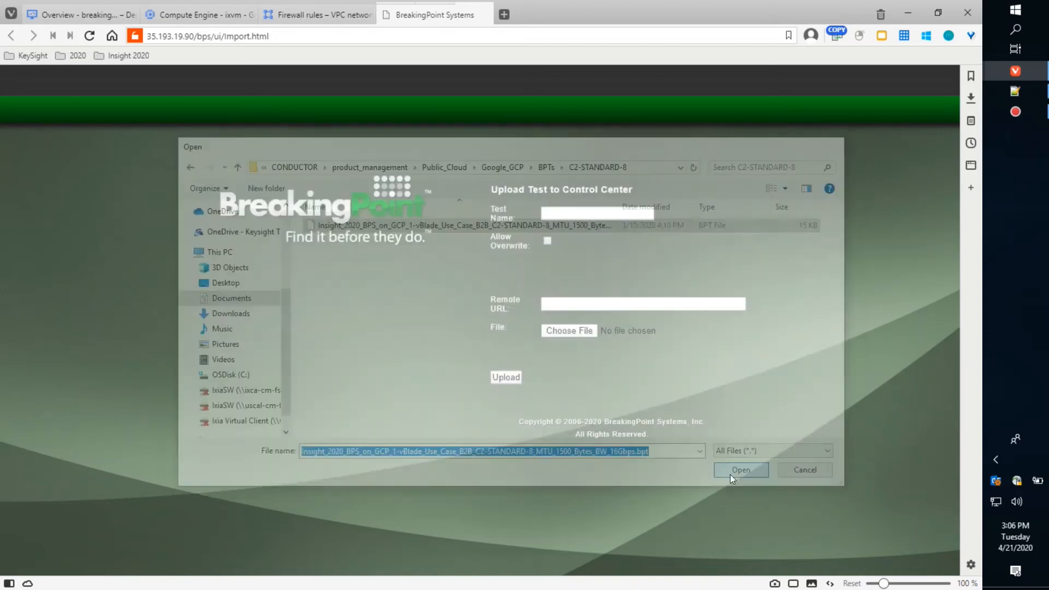
{"action": "left_click", "coordinate": [187, 15]}
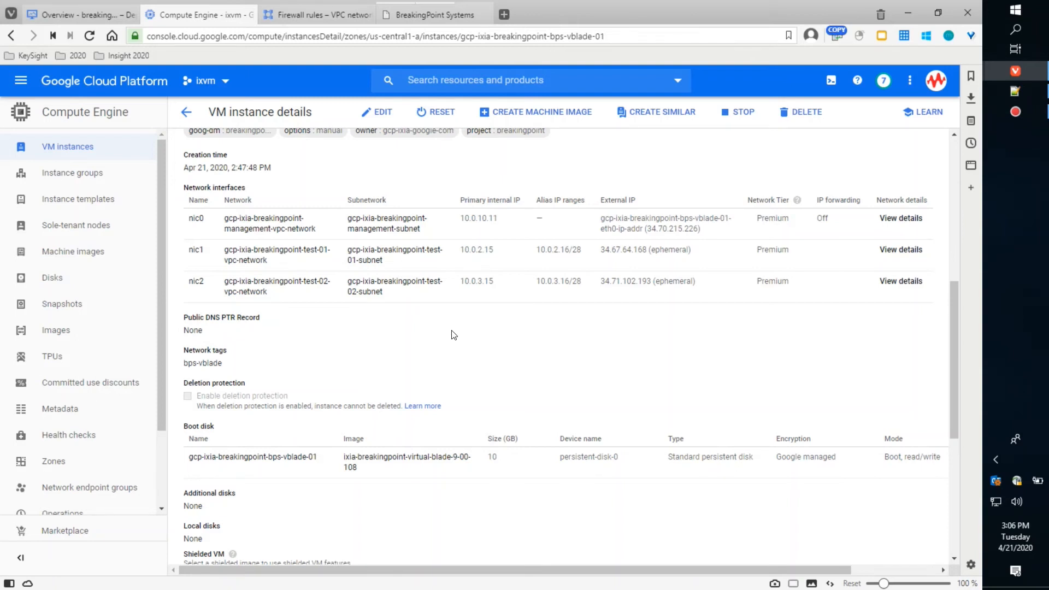
- Confirm vblade-01 uses machine type c2-standard-8 with 8 vCPUs and 32 GB memory
{"action": "scroll", "coordinate": [451, 334], "scroll_direction": "up", "scroll_amount": 7}
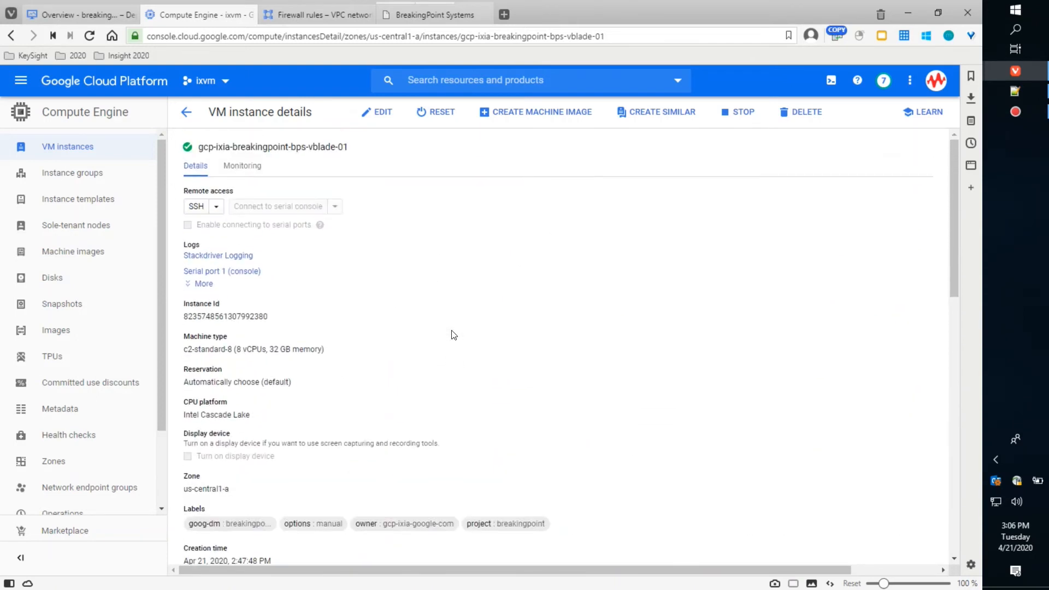
{"action": "left_click_drag", "start_coordinate": [183, 350], "coordinate": [233, 348]}
{"action": "scroll", "coordinate": [520, 338], "scroll_direction": "down", "scroll_amount": 5}
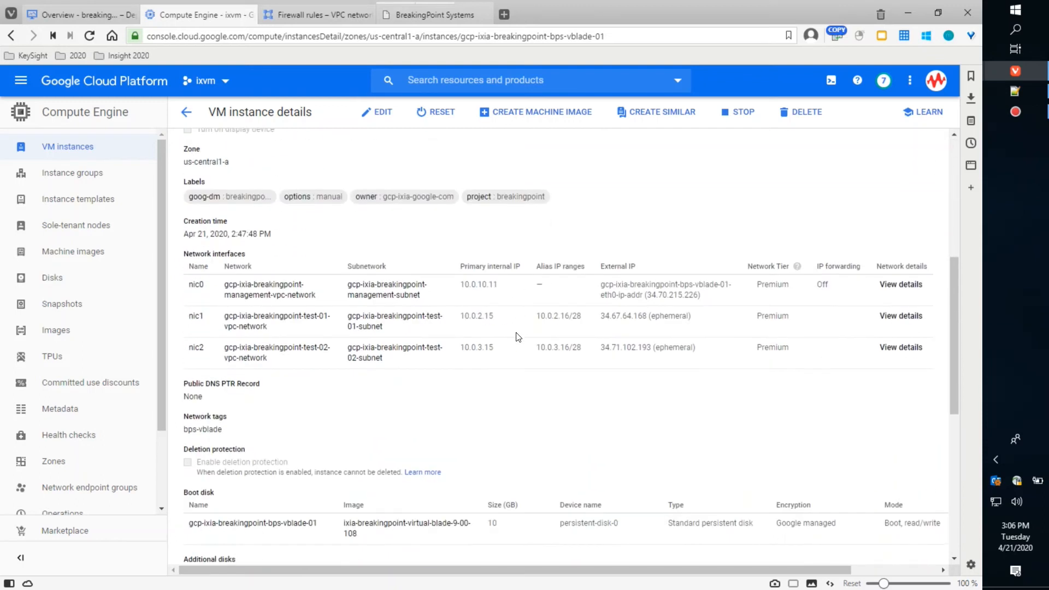
{"action": "scroll", "coordinate": [519, 336], "scroll_direction": "down", "scroll_amount": 5}
{"action": "scroll", "coordinate": [519, 336], "scroll_direction": "up", "scroll_amount": 9}
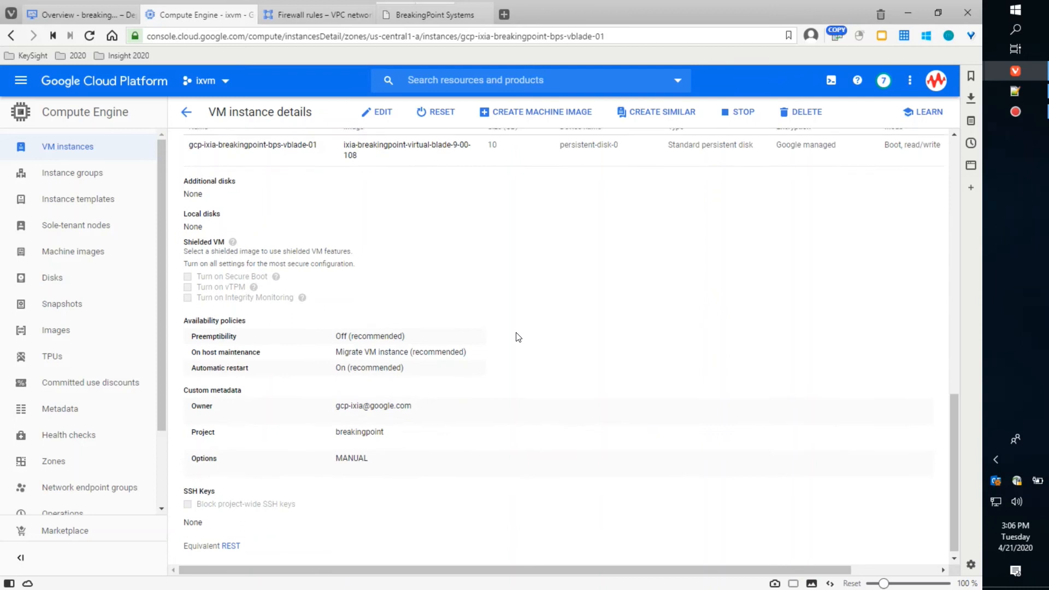
{"action": "scroll", "coordinate": [518, 337], "scroll_direction": "up", "scroll_amount": 2}
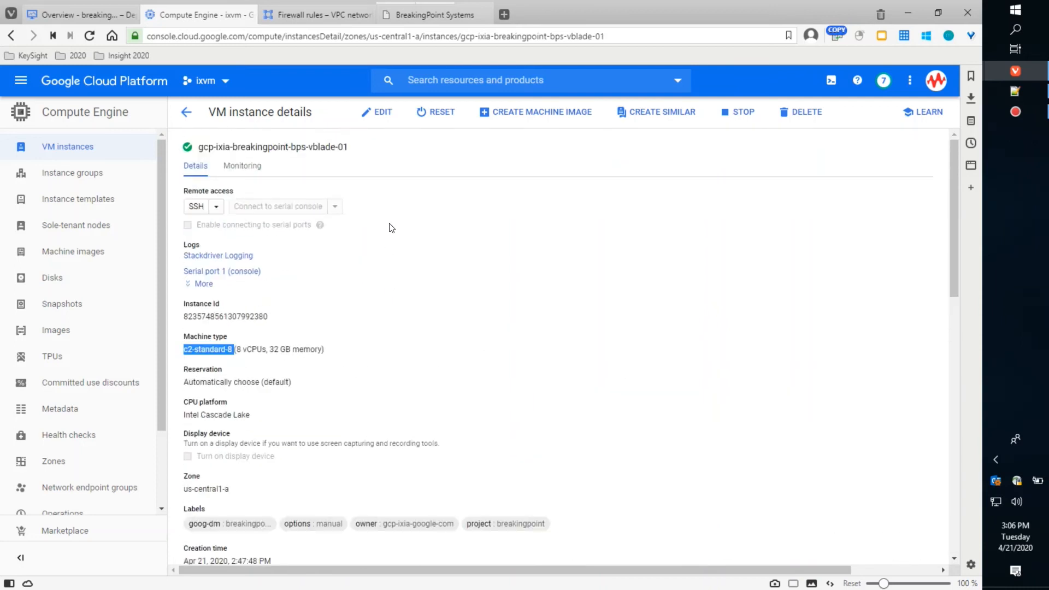
{"action": "mouse_move", "coordinate": [419, 16]}
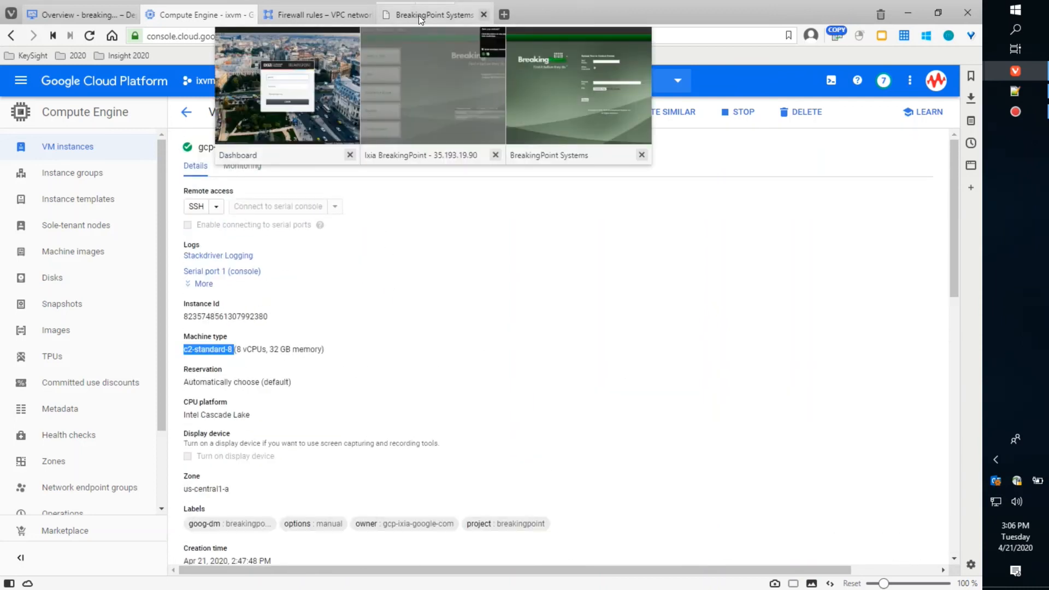
- Upload the chosen 16Gbps B2B test file so it opens in the Test Workspace
{"action": "left_click", "coordinate": [413, 14]}
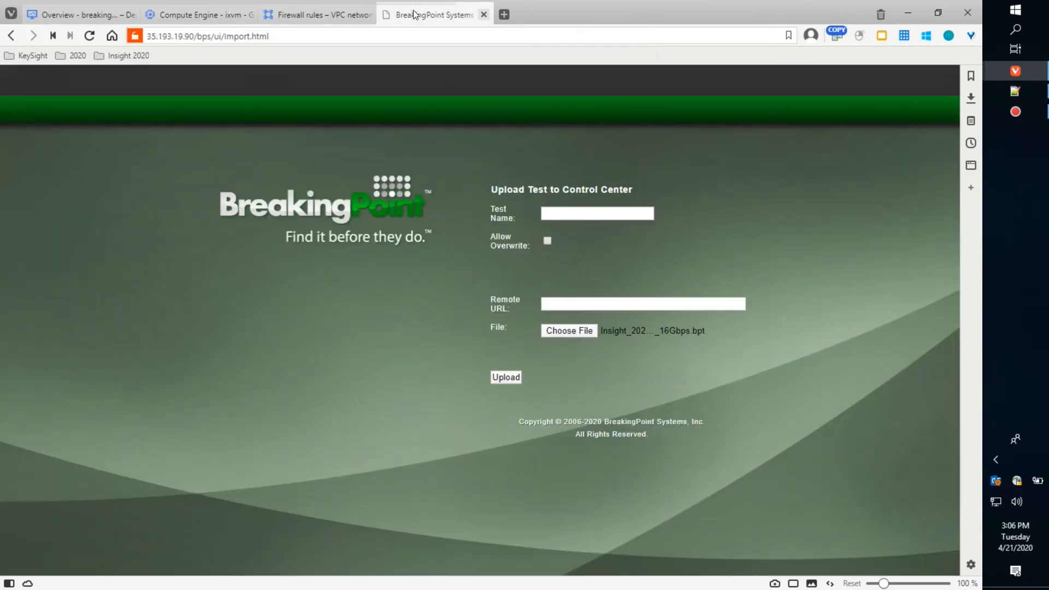
{"action": "mouse_move", "coordinate": [415, 15]}
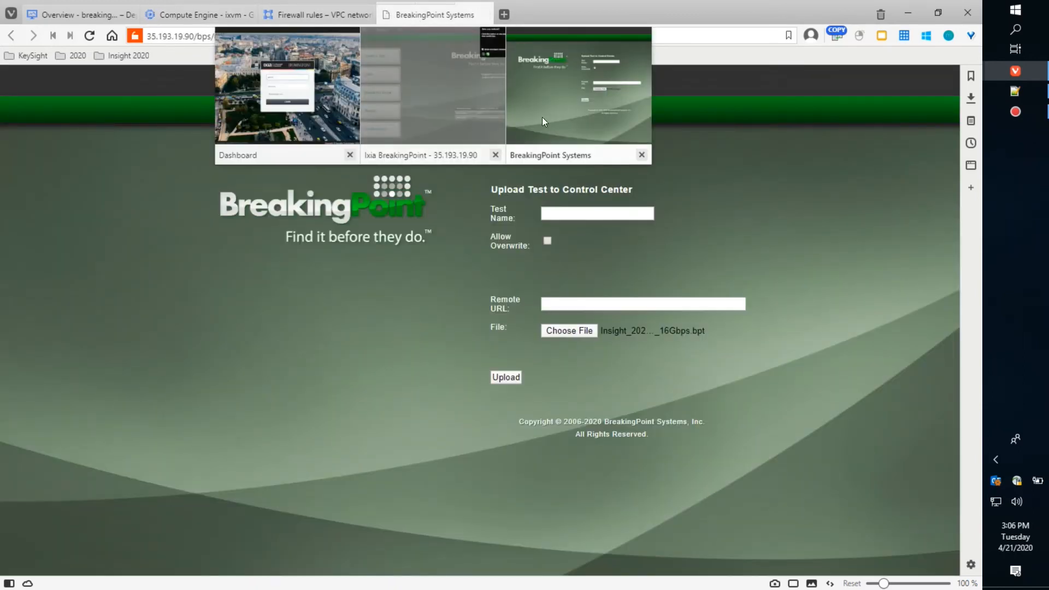
{"action": "left_click", "coordinate": [533, 115]}
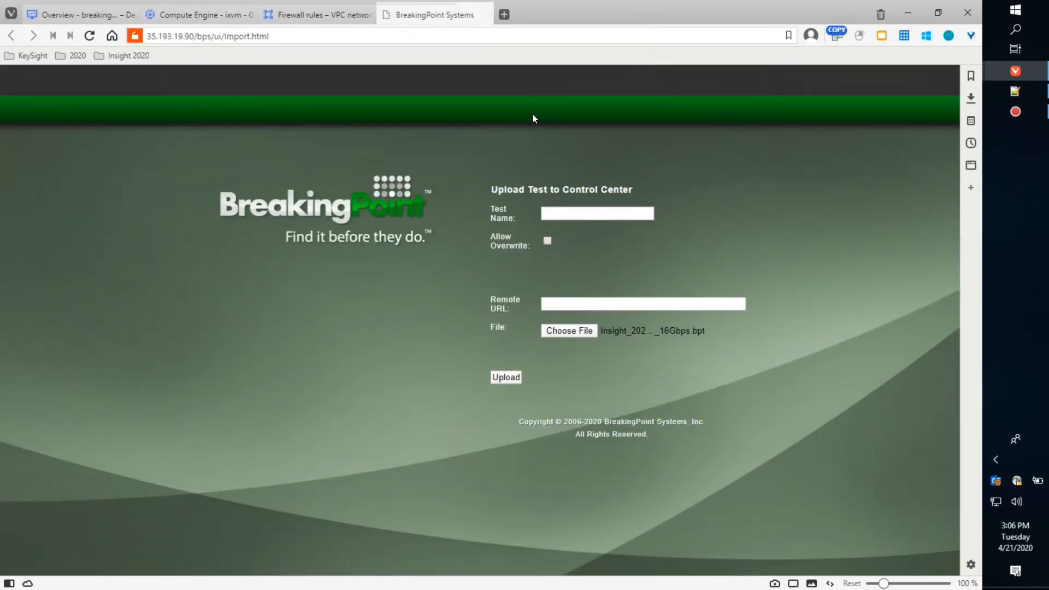
{"action": "left_click", "coordinate": [508, 377]}
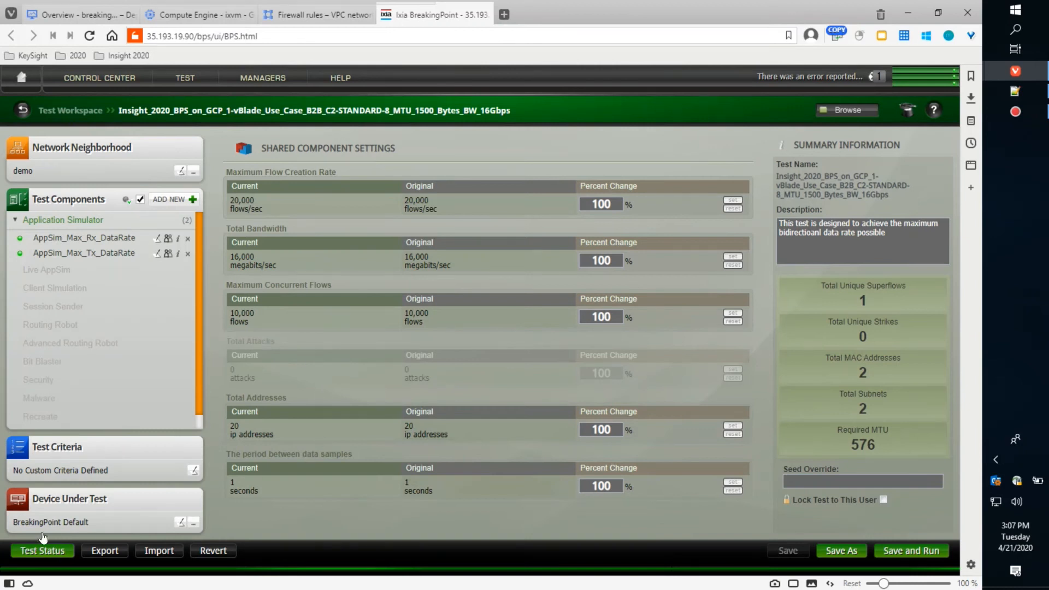
- Inspect the demo network neighborhood's IPv4 static hosts at 10.0.2.15 and 10.0.3.15 without editing
{"action": "left_click", "coordinate": [181, 173]}
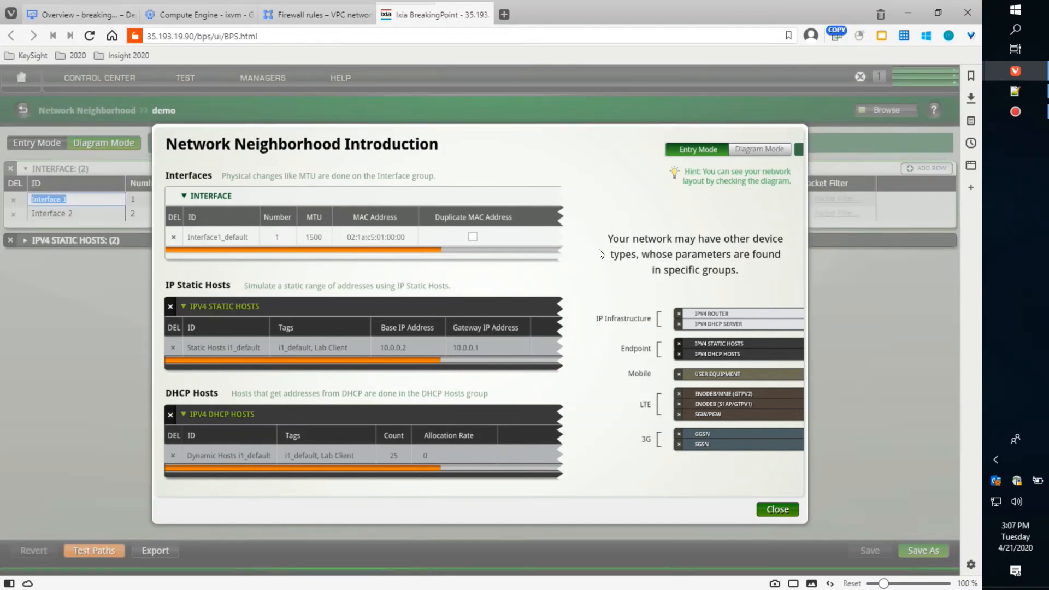
{"action": "left_click", "coordinate": [778, 509]}
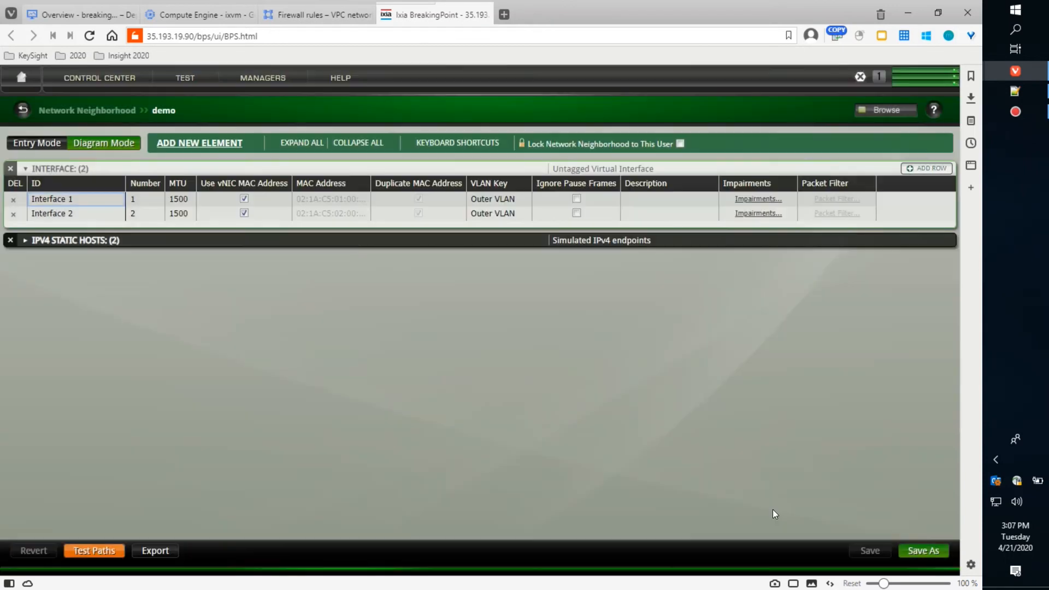
{"action": "left_click", "coordinate": [24, 243]}
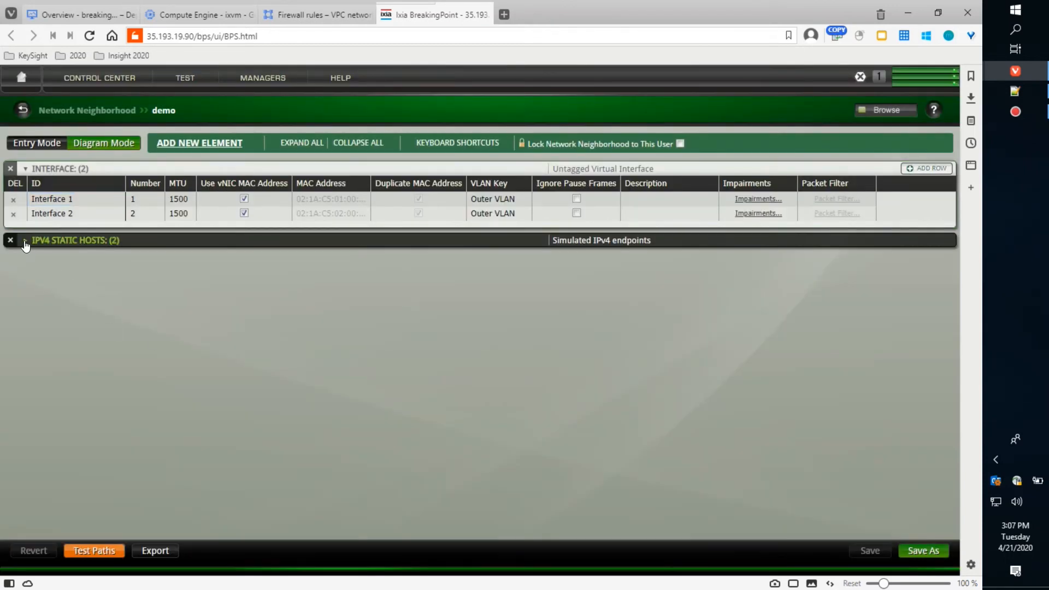
{"action": "left_click", "coordinate": [223, 358]}
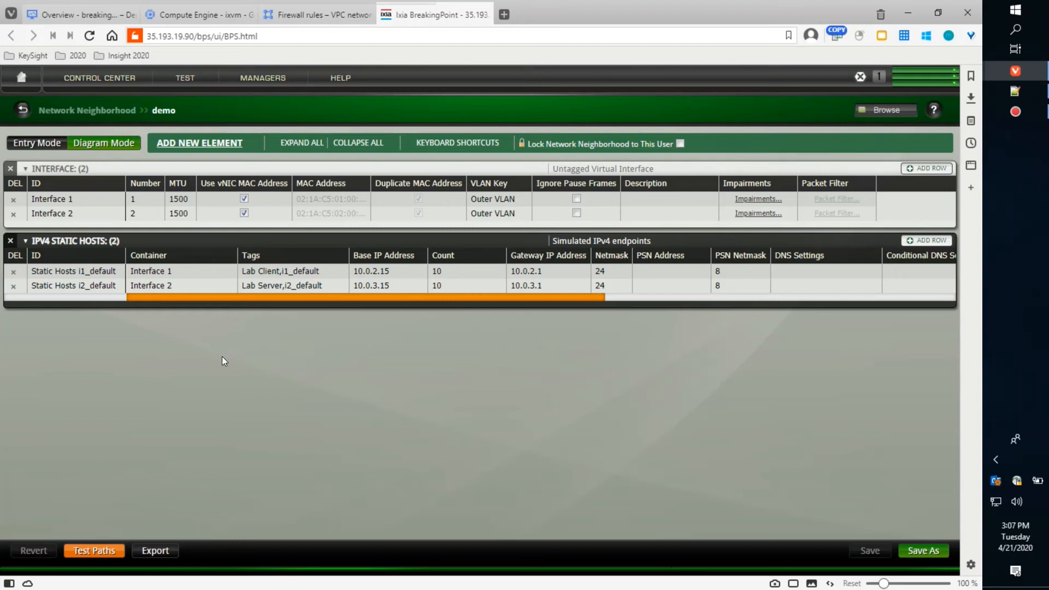
{"action": "left_click", "coordinate": [390, 271]}
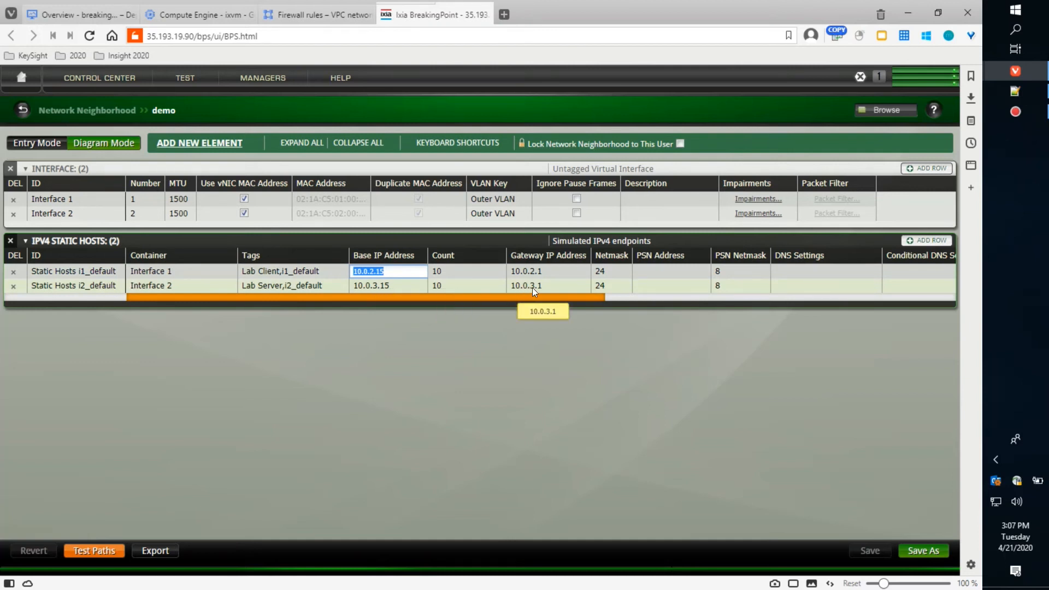
{"action": "left_click", "coordinate": [444, 355]}
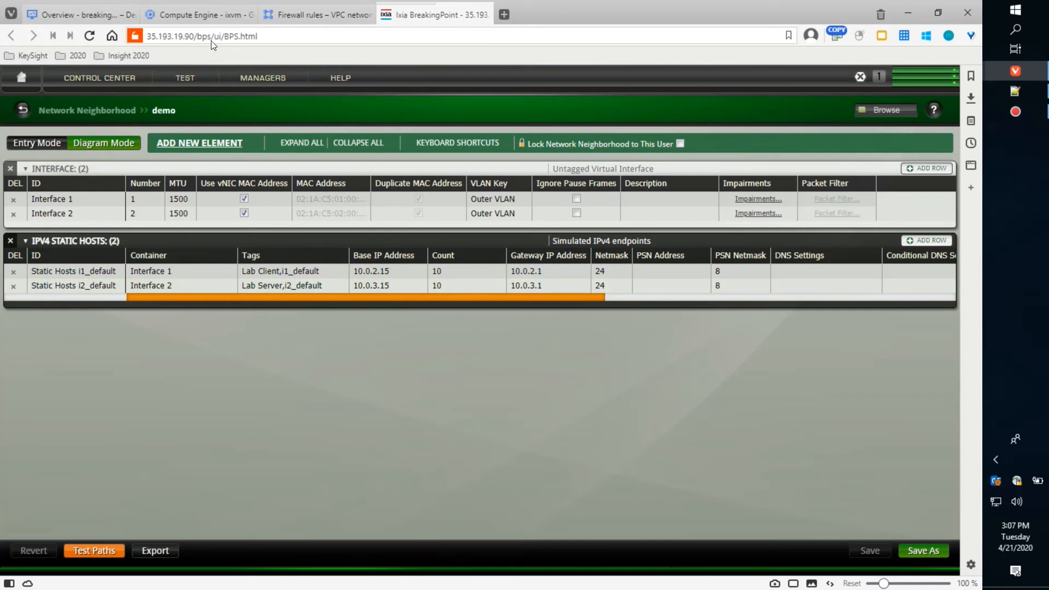
{"action": "left_click", "coordinate": [188, 86]}
- Check vblade-01's nic1 alias IP range 10.0.2.16/28, then return to the test workspace
{"action": "left_click", "coordinate": [204, 10]}
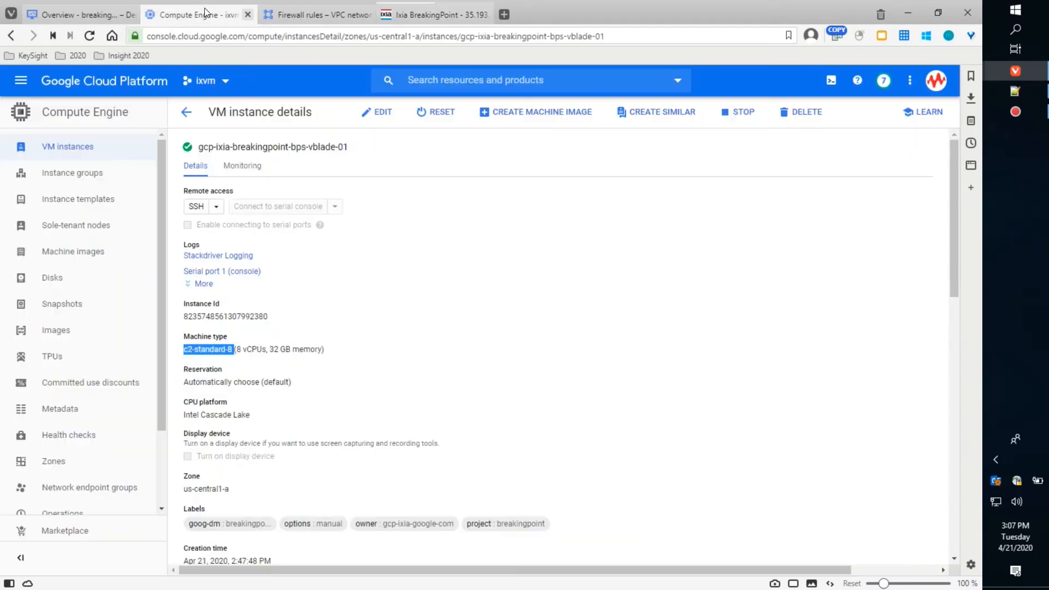
{"action": "scroll", "coordinate": [464, 282], "scroll_direction": "down", "scroll_amount": 3}
{"action": "scroll", "coordinate": [465, 282], "scroll_direction": "down", "scroll_amount": 3}
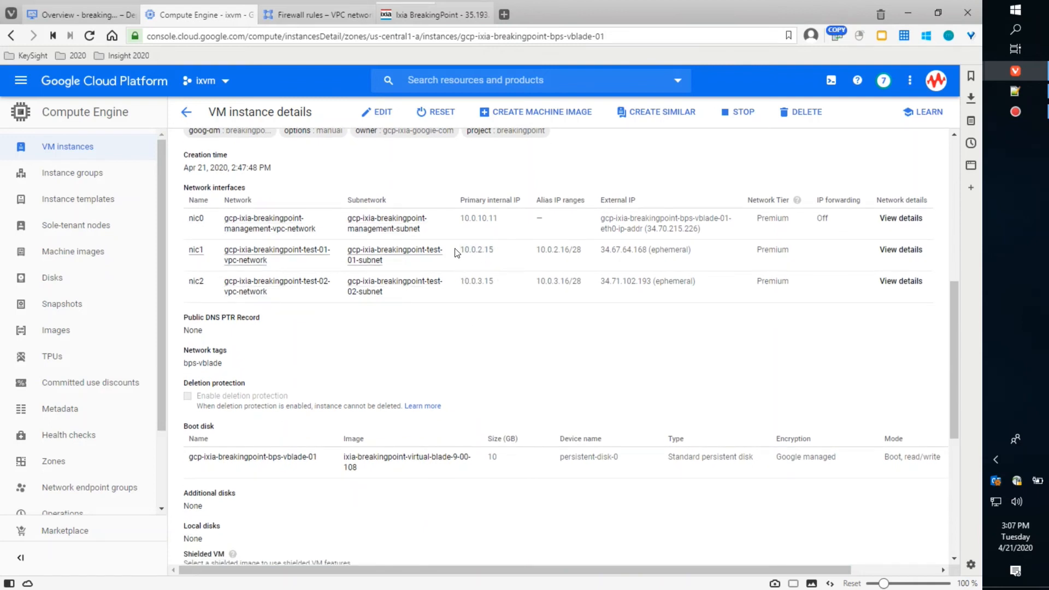
{"action": "left_click_drag", "start_coordinate": [534, 251], "coordinate": [583, 252]}
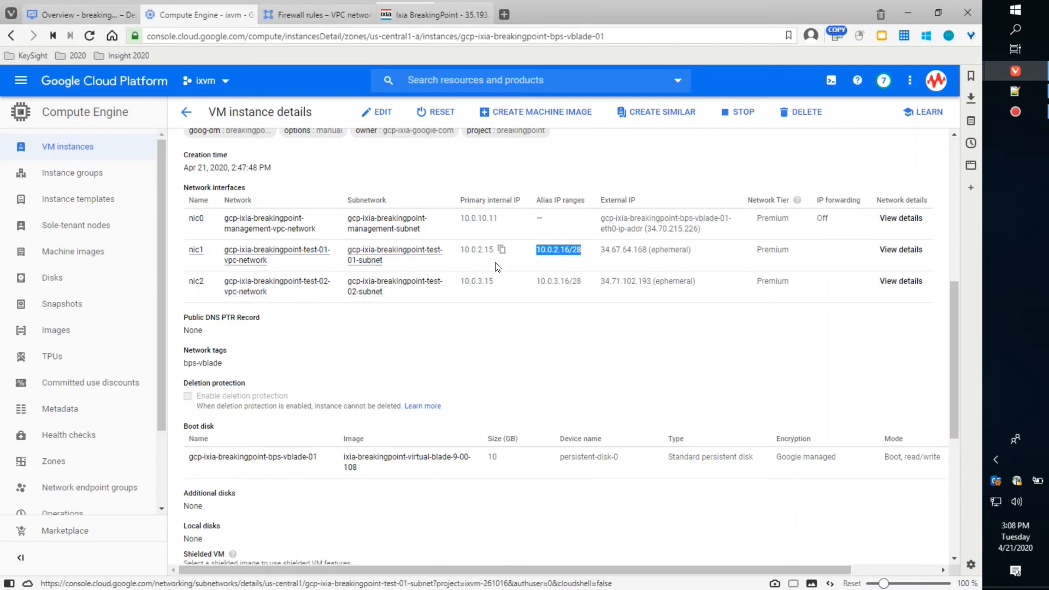
{"action": "left_click", "coordinate": [430, 13]}
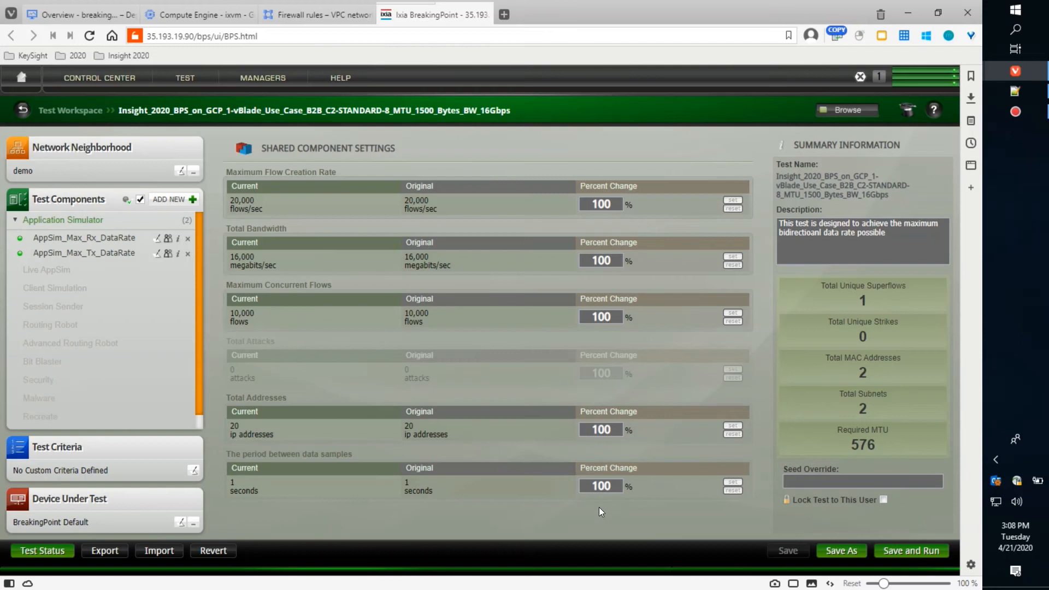
- Save the 16Gbps B2B test and start running it
{"action": "left_click", "coordinate": [909, 551]}
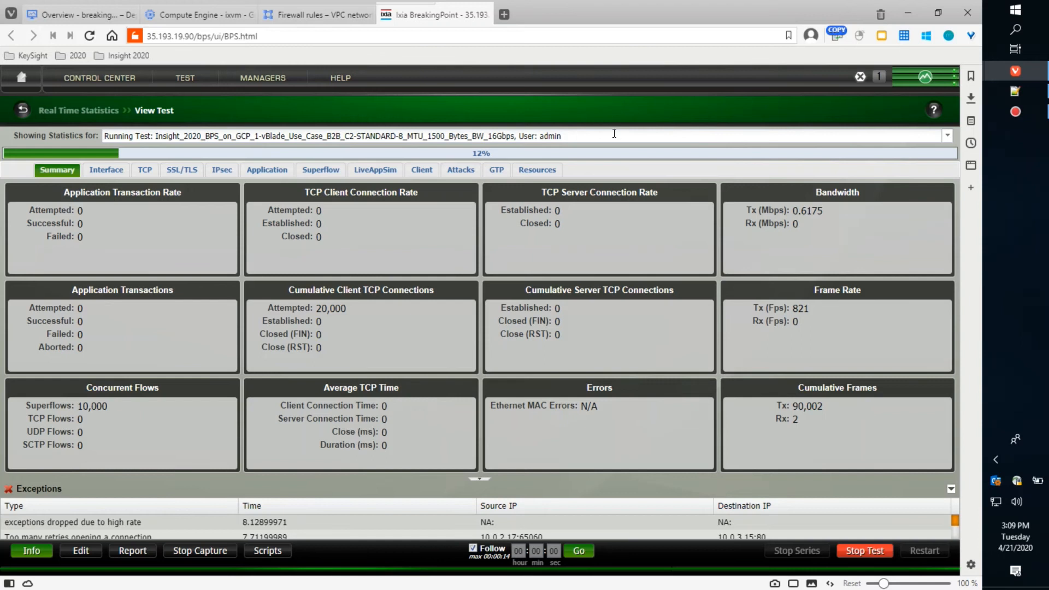
- Stop the running 16Gbps test, dismiss the cancellation notice, and return to the cloud console
{"action": "left_click", "coordinate": [863, 552]}
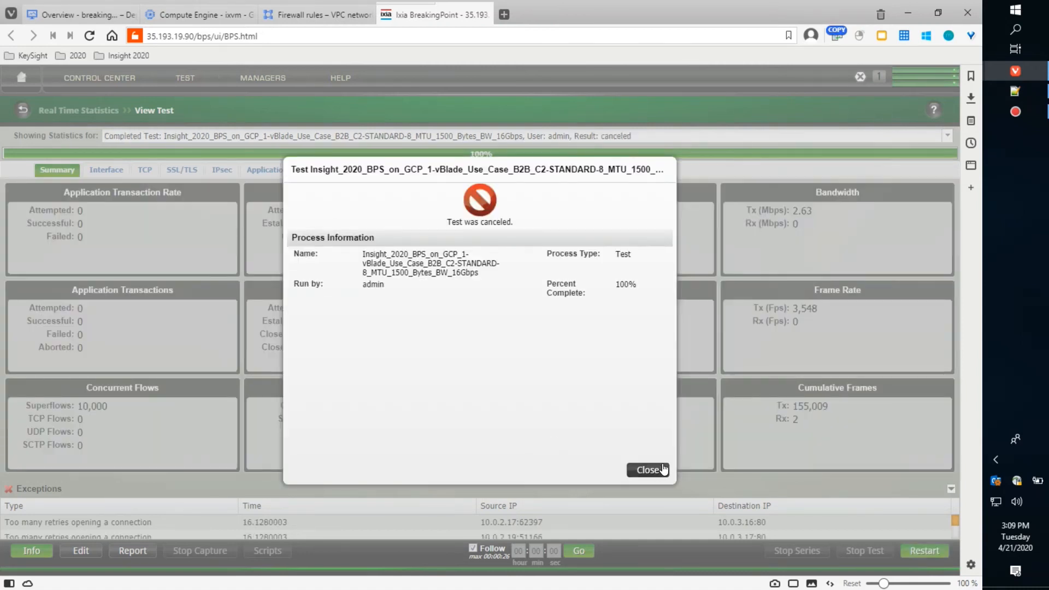
{"action": "left_click", "coordinate": [662, 470]}
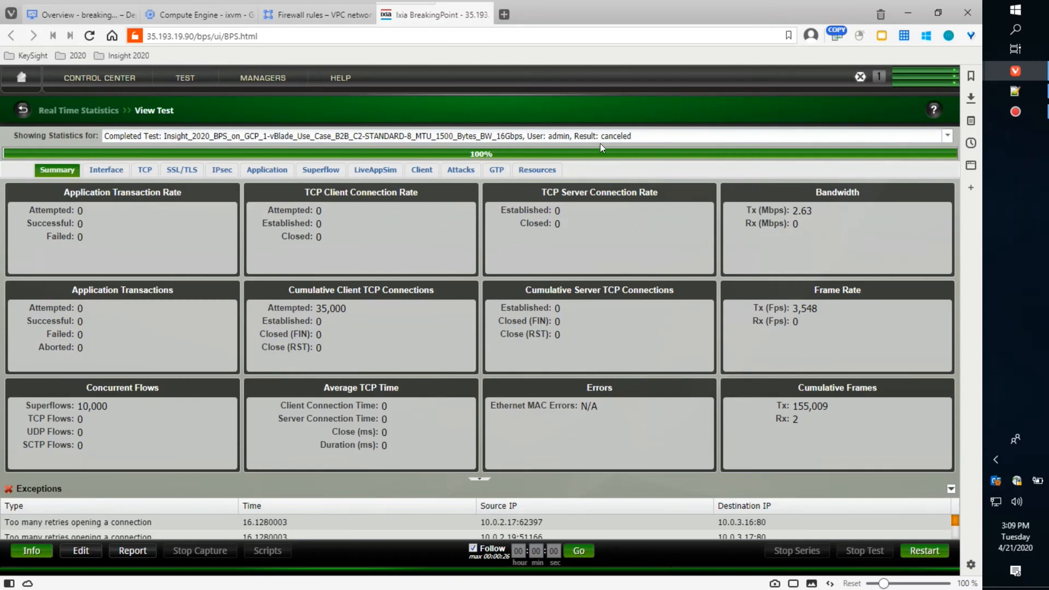
{"action": "left_click", "coordinate": [304, 15]}
- Compare the gcp-ixia VPC networks' subnets with the VM's interfaces, then go to VPC network peering
{"action": "left_click", "coordinate": [61, 153]}
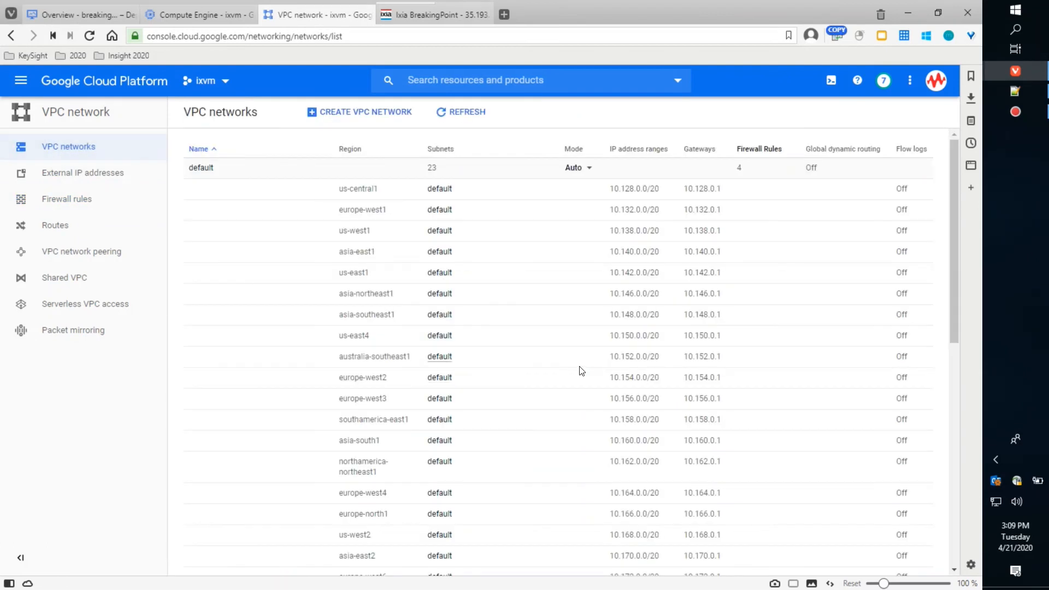
{"action": "scroll", "coordinate": [559, 370], "scroll_direction": "down", "scroll_amount": 10}
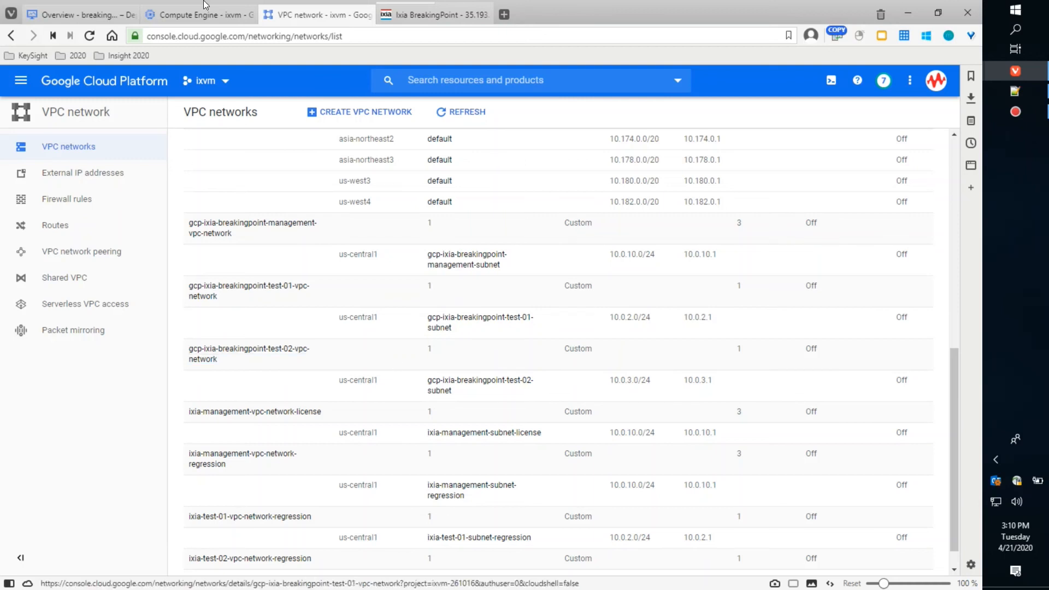
{"action": "left_click", "coordinate": [185, 5]}
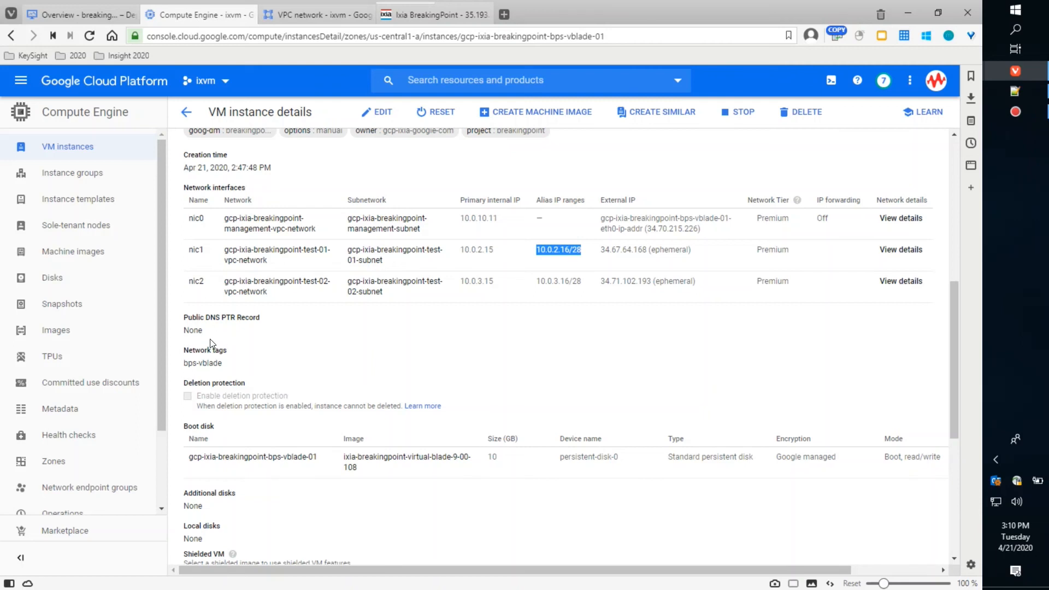
{"action": "left_click", "coordinate": [314, 15]}
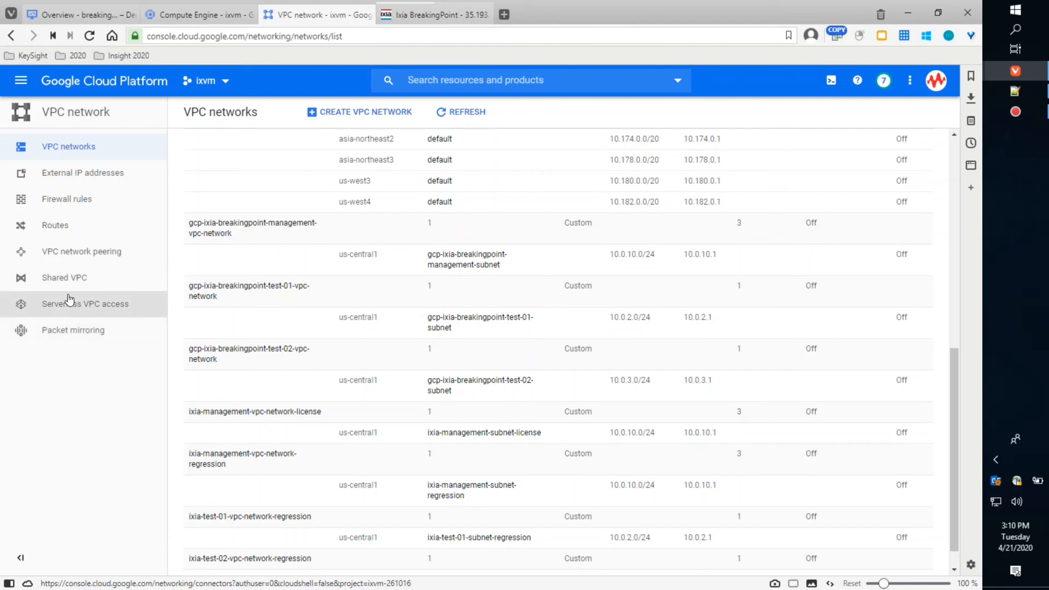
{"action": "left_click", "coordinate": [70, 260]}
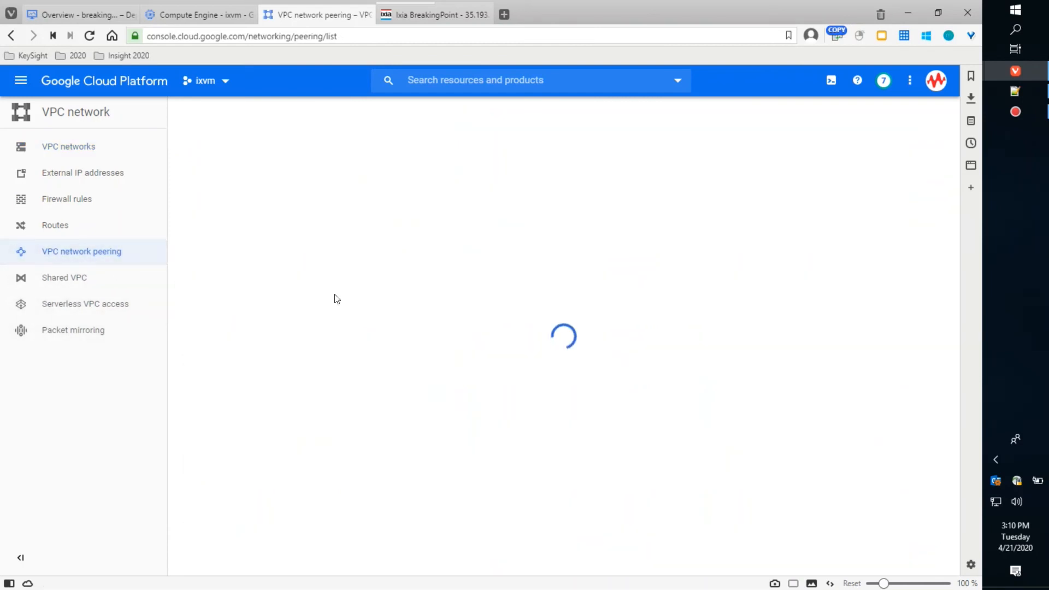
- Filter VPC peerings by gcp-ixia, confirming none exist yet, and bring up Cloud Shell
{"action": "left_click", "coordinate": [241, 133]}
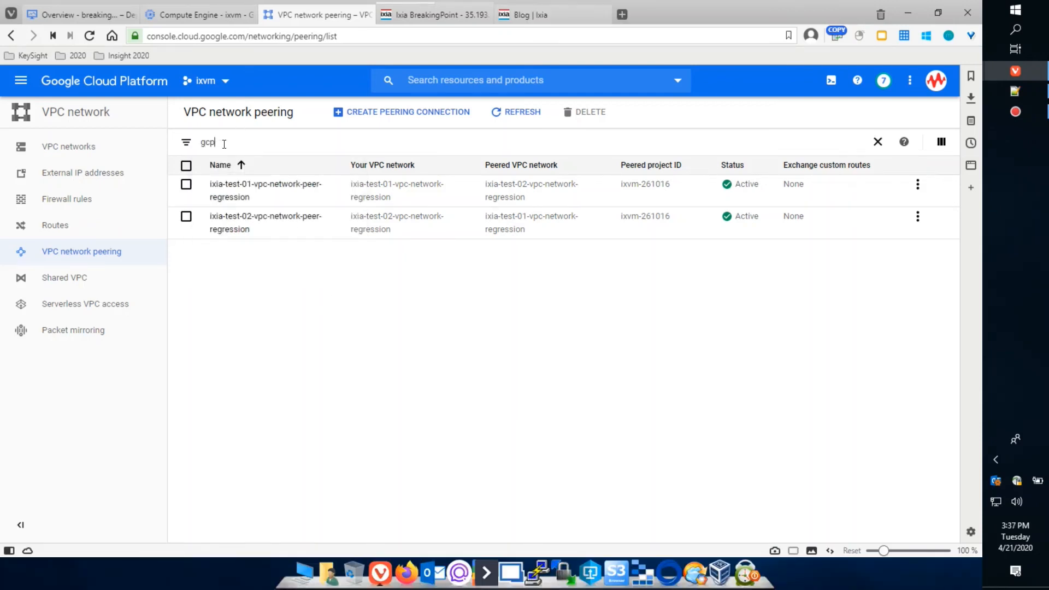
{"action": "type", "text": "-ixia"}
{"action": "key", "text": "Return"}
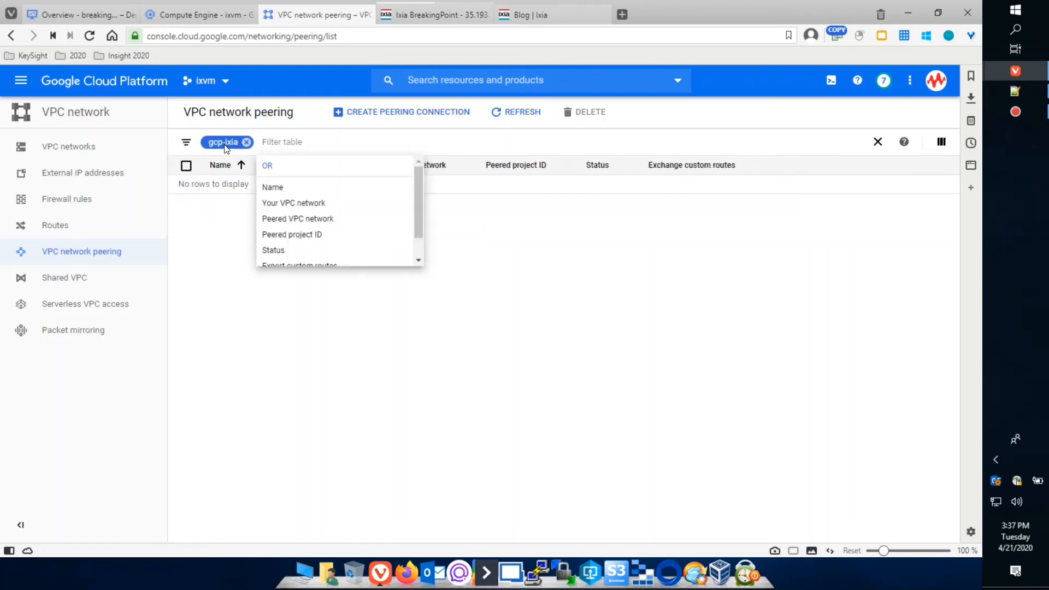
{"action": "left_click", "coordinate": [530, 238]}
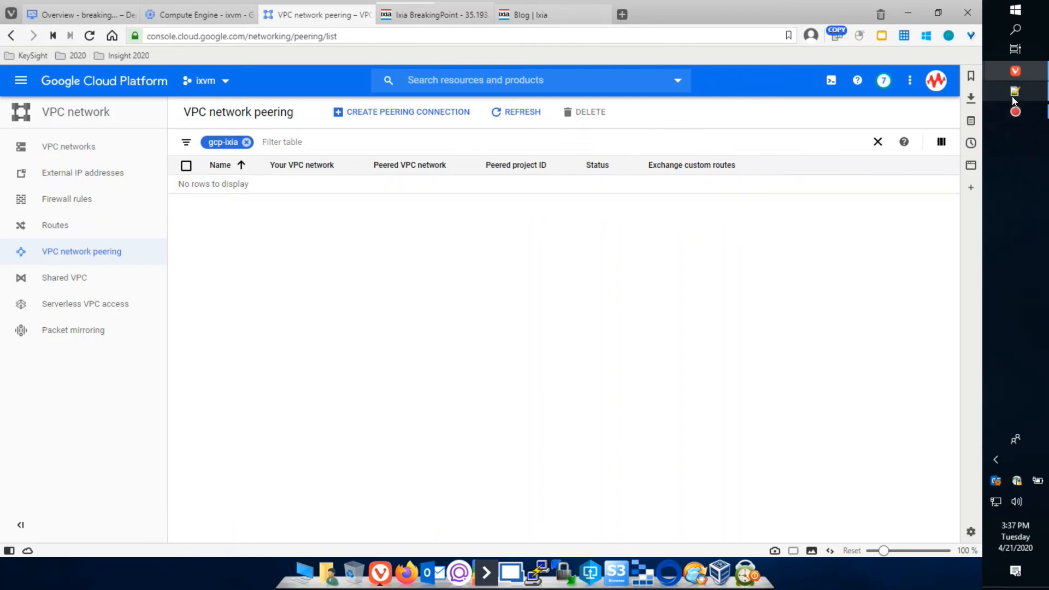
{"action": "mouse_move", "coordinate": [1022, 75]}
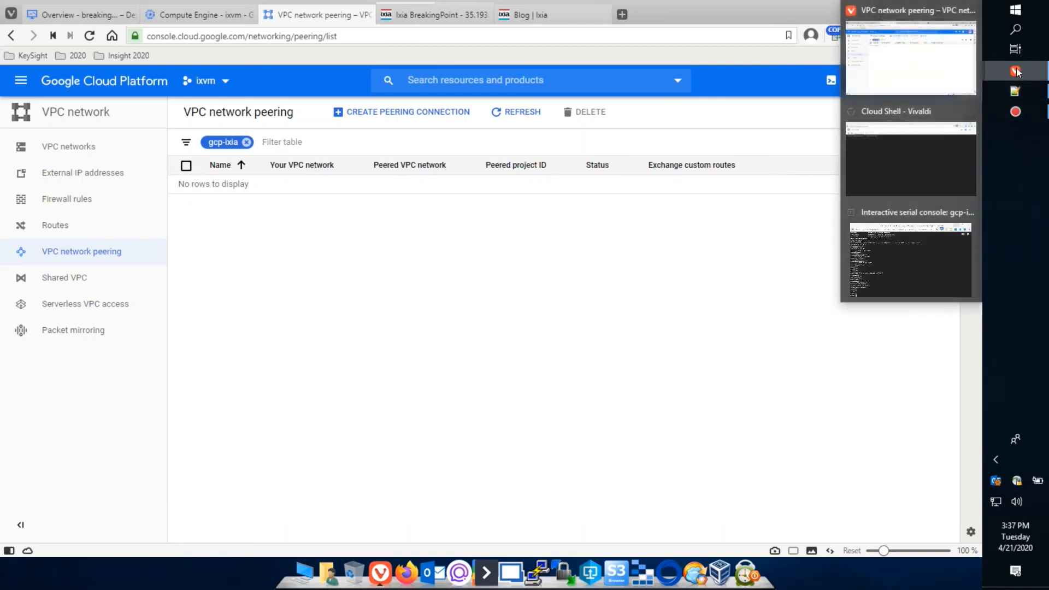
{"action": "left_click", "coordinate": [936, 158]}
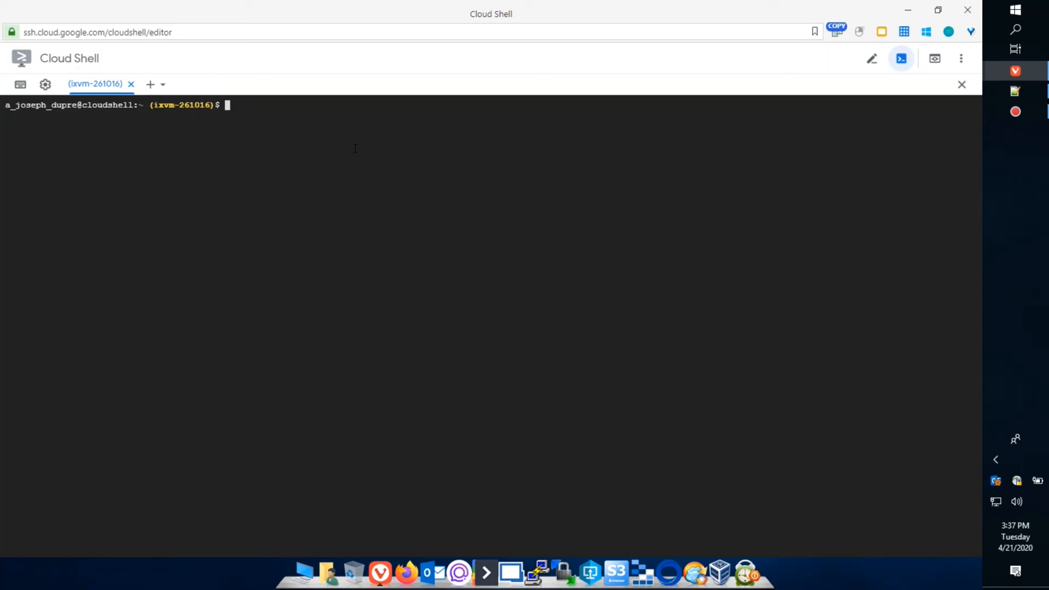
- List the home directory files and run the BreakingPoint VPC peering deployment script
{"action": "type", "text": "ls"}
{"action": "key", "text": "Return"}
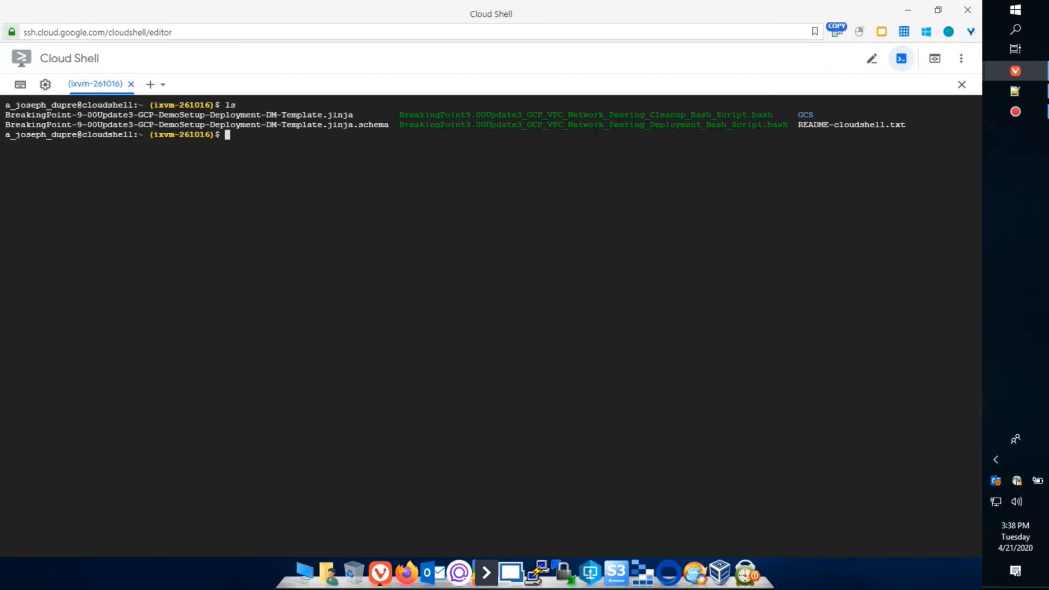
{"action": "type", "text": "./Bre"}
{"action": "key", "text": "Tab"}
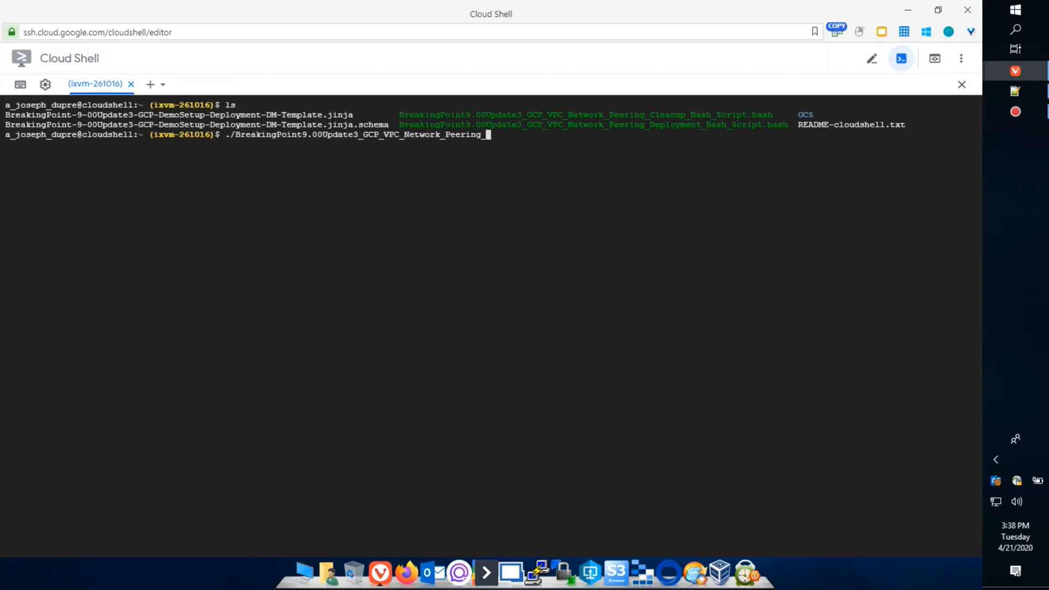
{"action": "type", "text": "D"}
{"action": "key", "text": "Tab"}
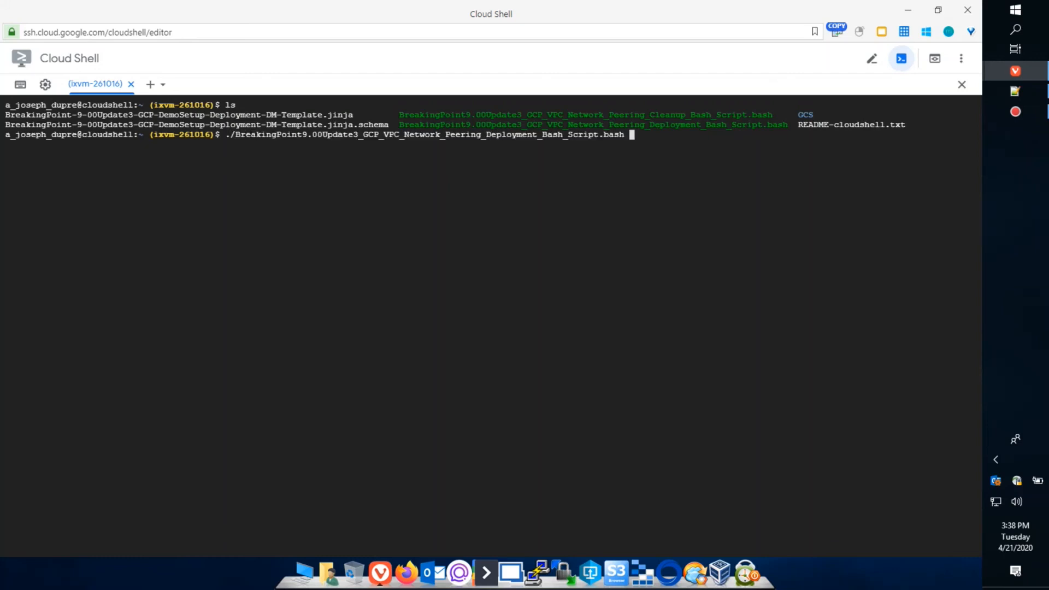
{"action": "key", "text": "Return"}
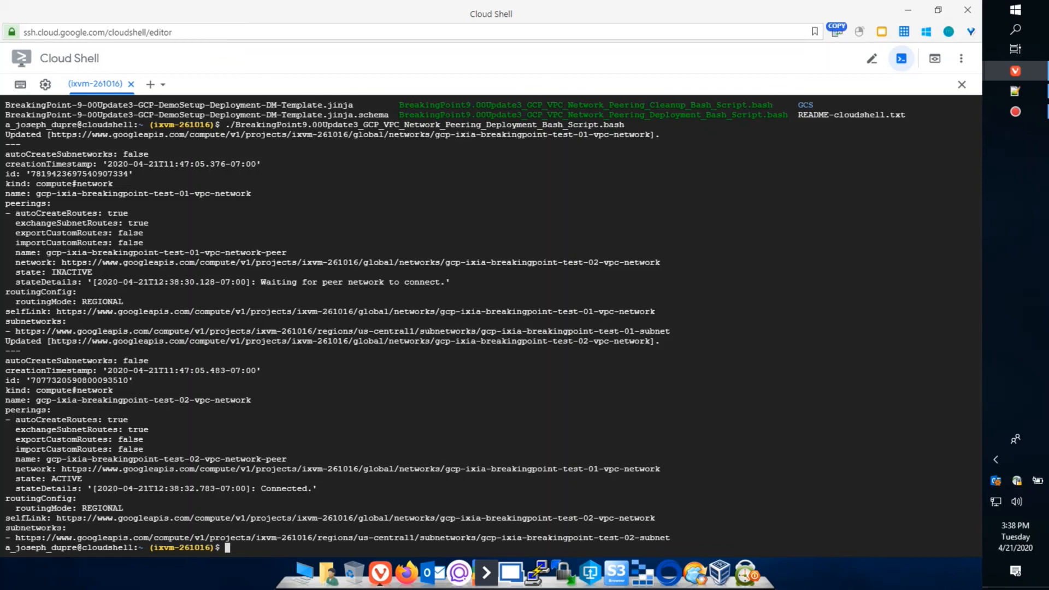
- Refresh the gcp-ixia peering list to confirm test-01 and test-02 peerings are Active
{"action": "mouse_move", "coordinate": [1016, 71]}
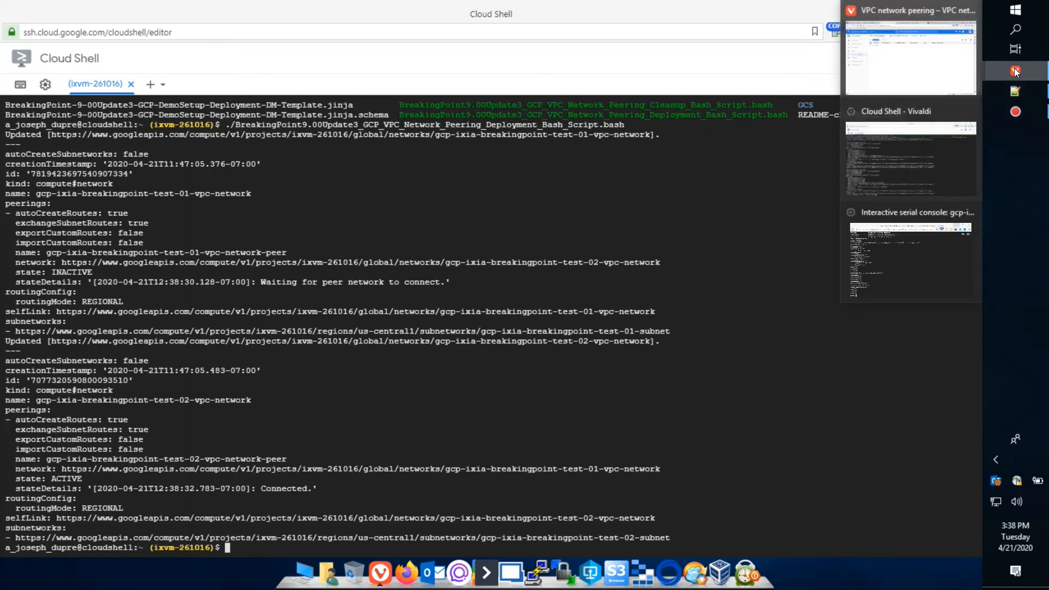
{"action": "left_click", "coordinate": [943, 61]}
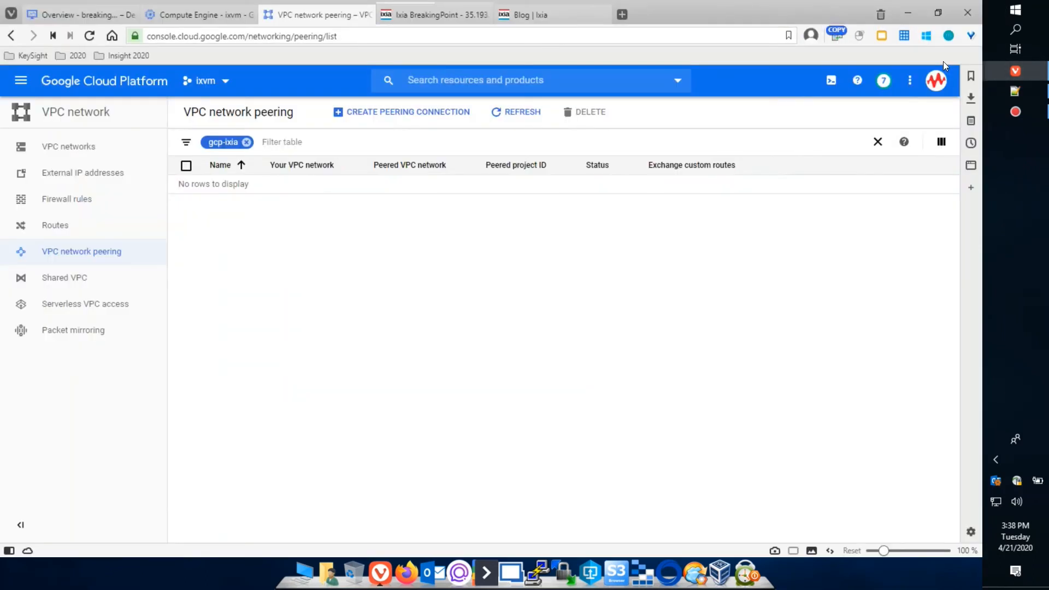
{"action": "left_click", "coordinate": [515, 113]}
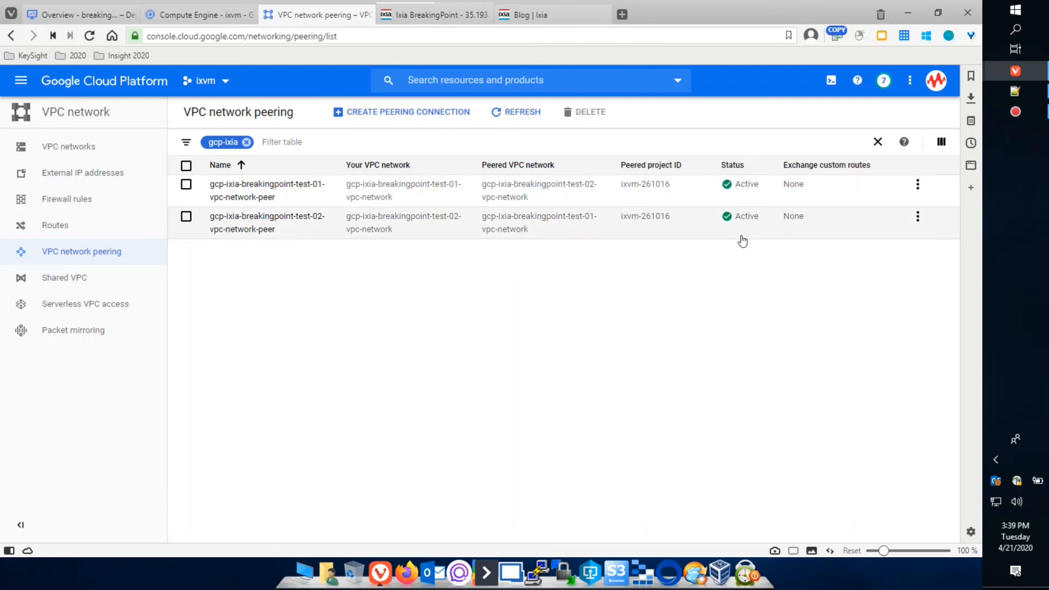
{"action": "left_click", "coordinate": [419, 16]}
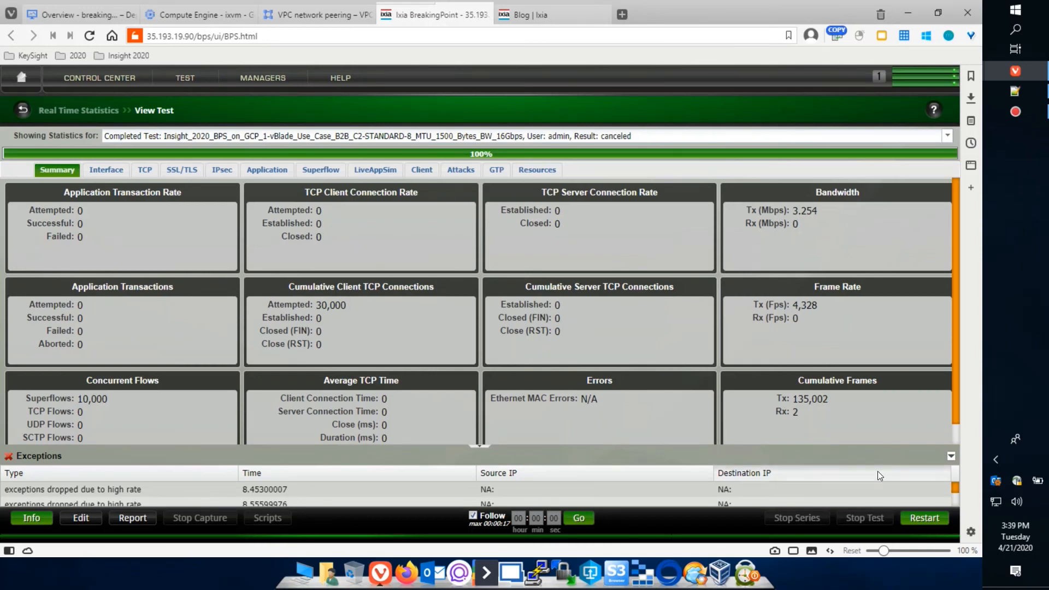
- Restart the 16Gbps B2B test, reaching about 16,000 Mbps Tx and Rx
{"action": "left_click", "coordinate": [925, 518]}
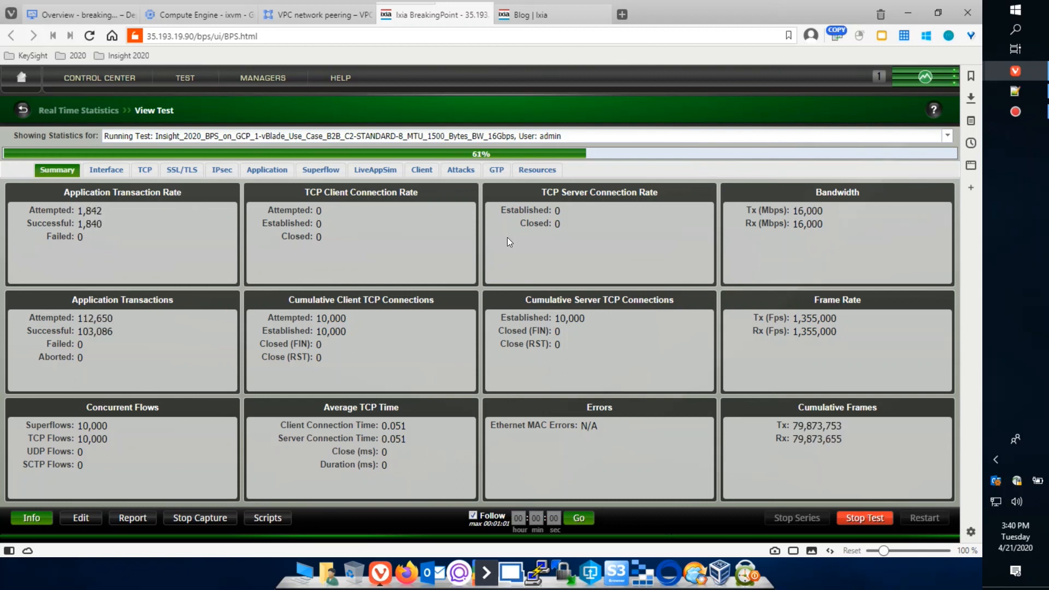
{"action": "mouse_move", "coordinate": [918, 80]}
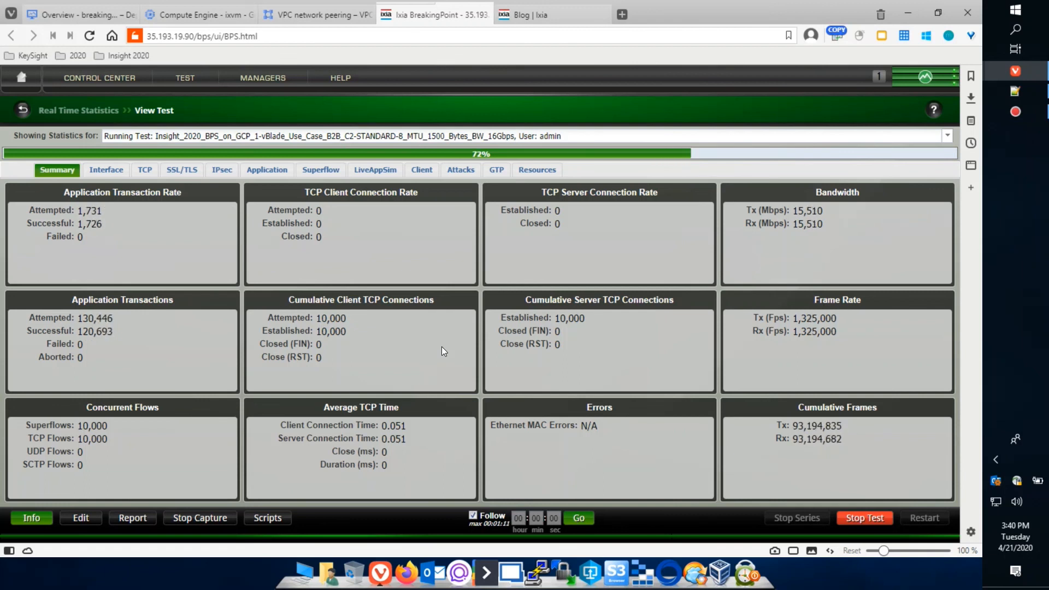
{"action": "left_click", "coordinate": [293, 13]}
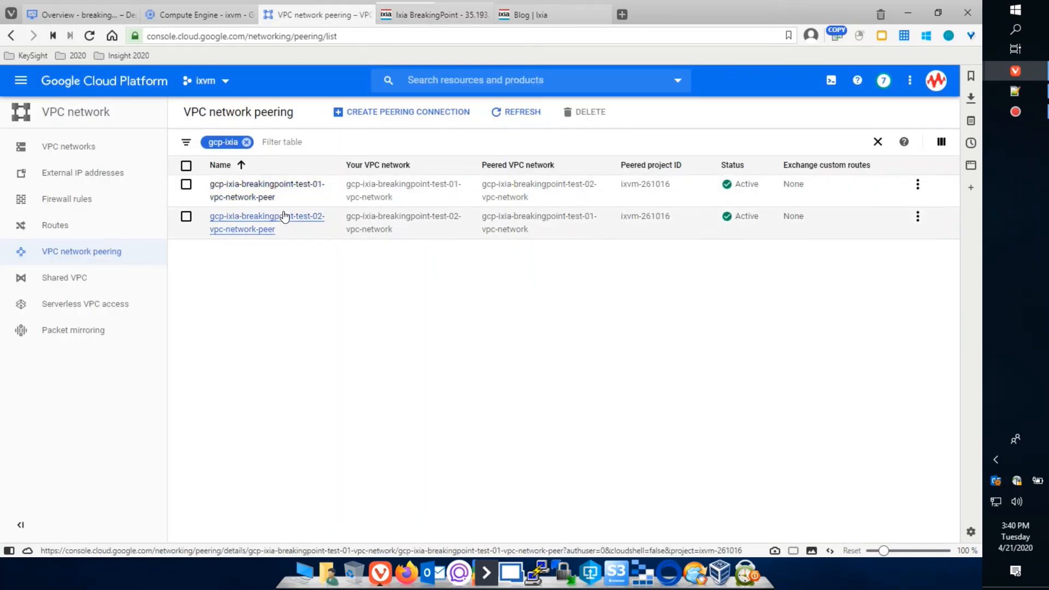
- Return to the BreakingPoint rerun, which finishes with 'Test criteria passed' at roughly 15,700 Mbps
{"action": "left_click", "coordinate": [435, 15]}
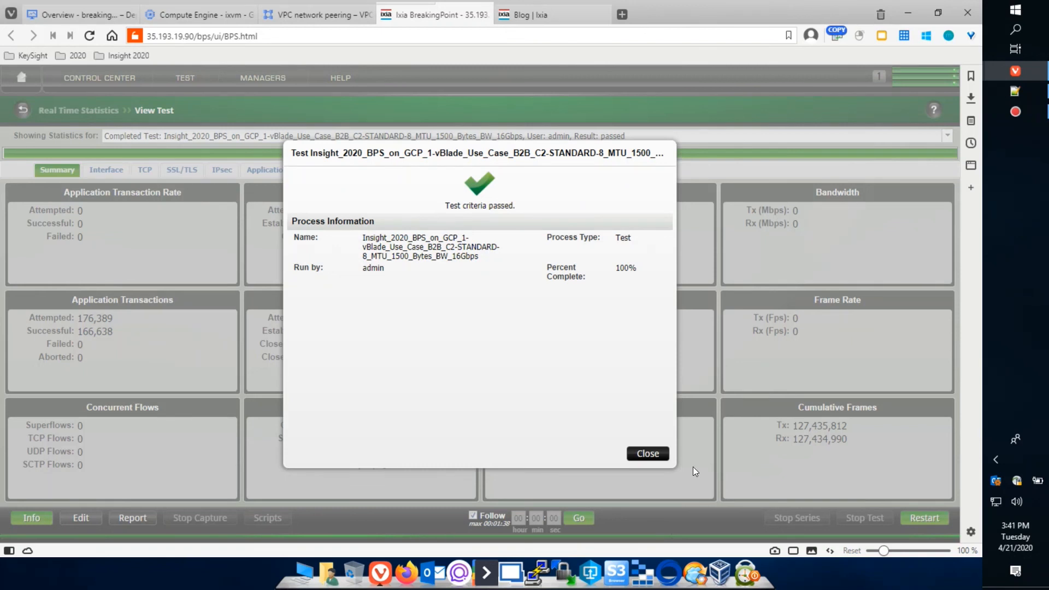
- Close the 'Test criteria passed' summary and switch to the Ixia blog
{"action": "left_click", "coordinate": [657, 454]}
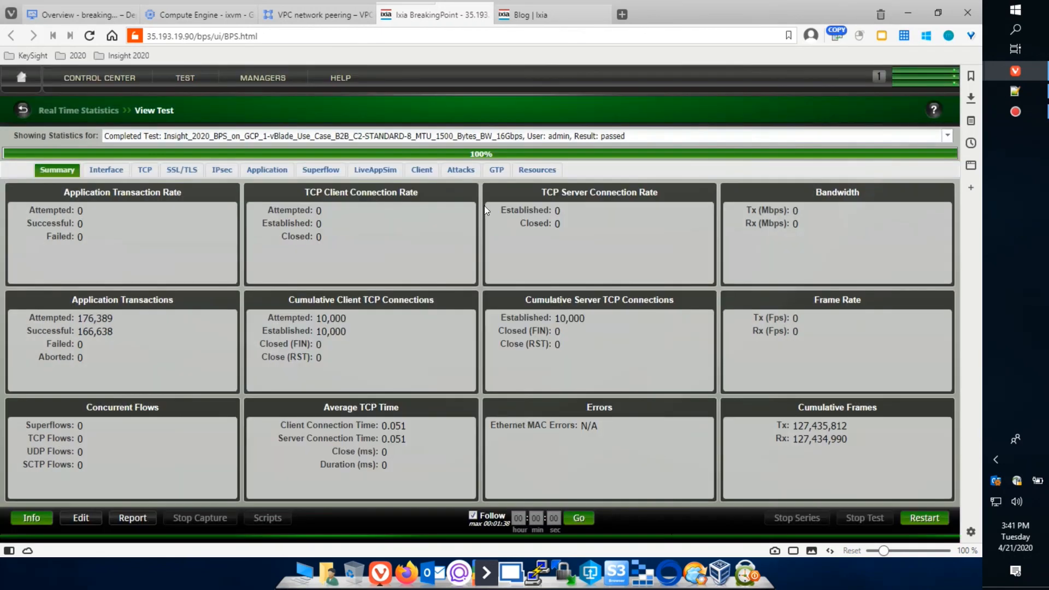
{"action": "left_click", "coordinate": [582, 12]}
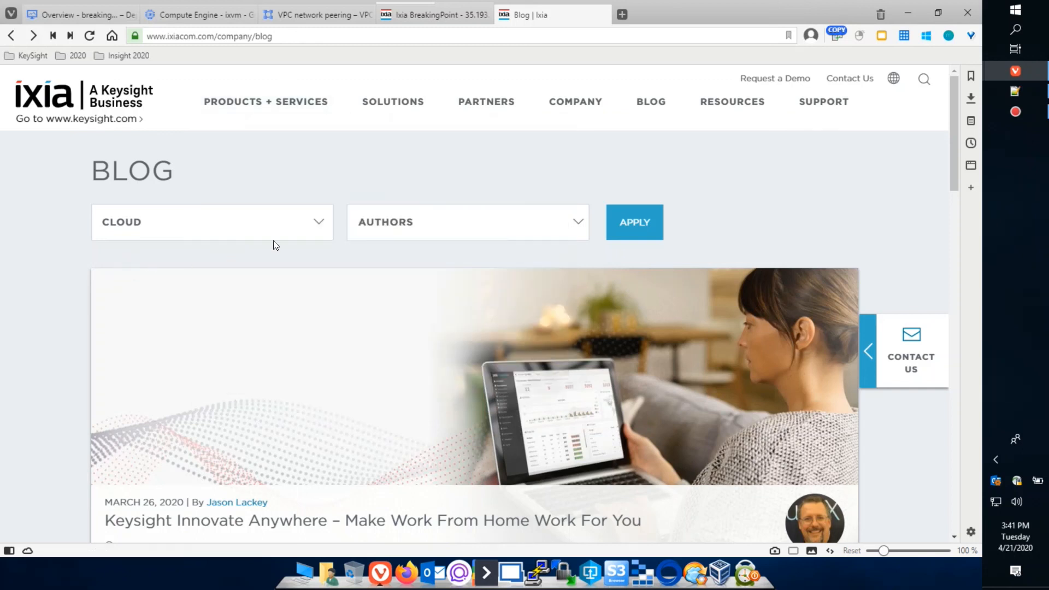
- Filter the Ixia blog to the CLOUD topic and open 'Stay Engaged with Remote Learning'
{"action": "left_click", "coordinate": [127, 231]}
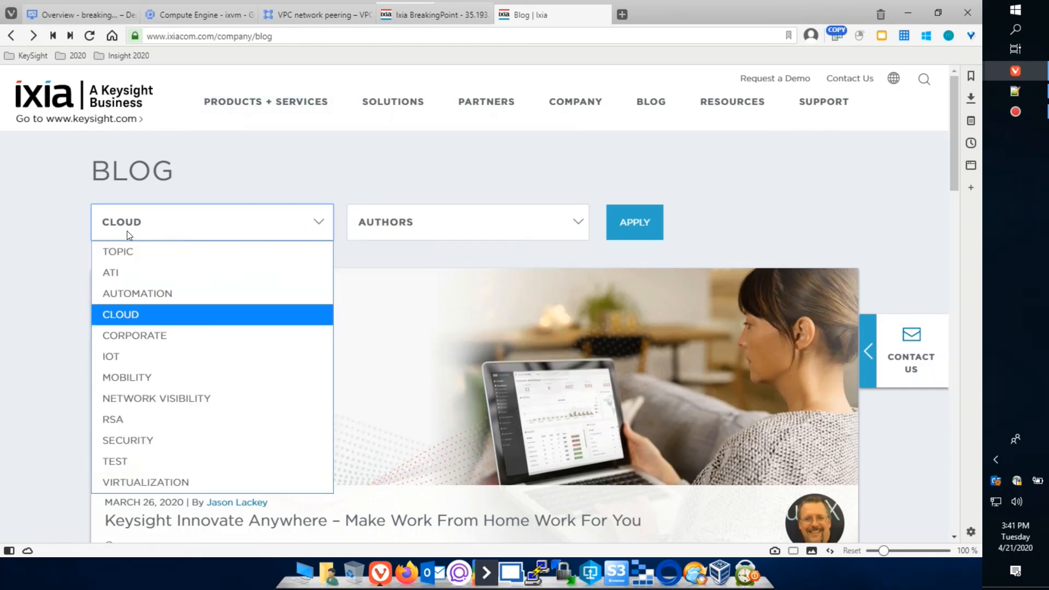
{"action": "left_click", "coordinate": [305, 151]}
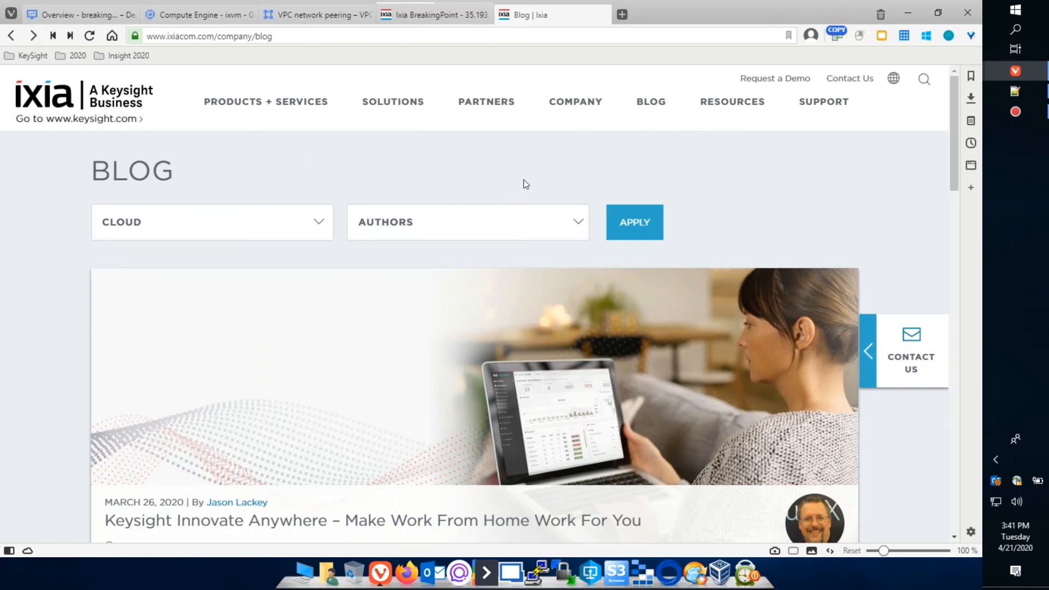
{"action": "scroll", "coordinate": [516, 181], "scroll_direction": "down", "scroll_amount": 6}
{"action": "scroll", "coordinate": [516, 181], "scroll_direction": "up", "scroll_amount": 5}
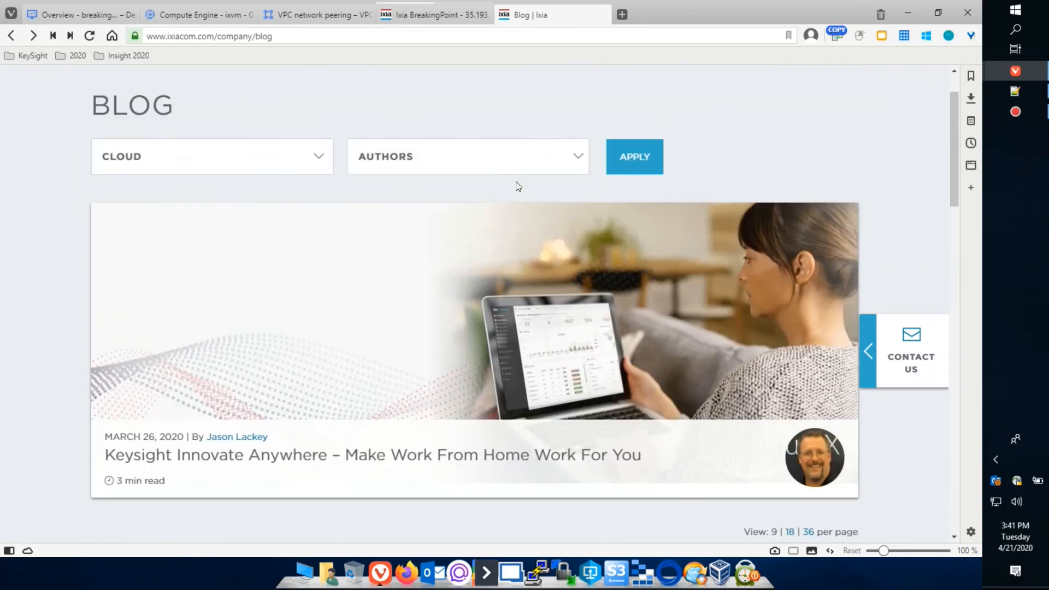
{"action": "scroll", "coordinate": [515, 182], "scroll_direction": "up", "scroll_amount": 1}
{"action": "left_click", "coordinate": [635, 222]}
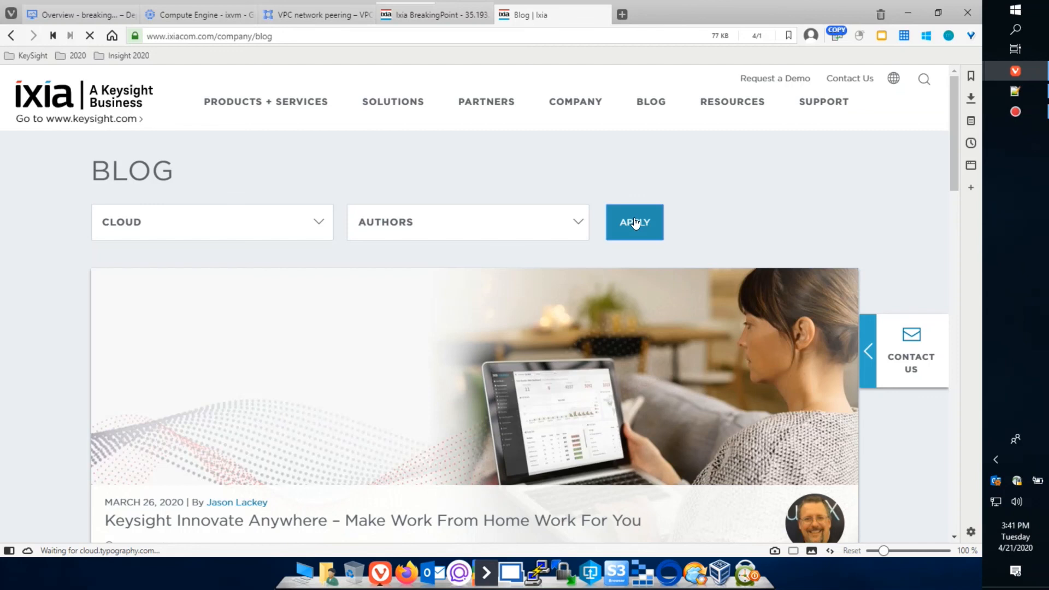
{"action": "scroll", "coordinate": [360, 285], "scroll_direction": "down", "scroll_amount": 4}
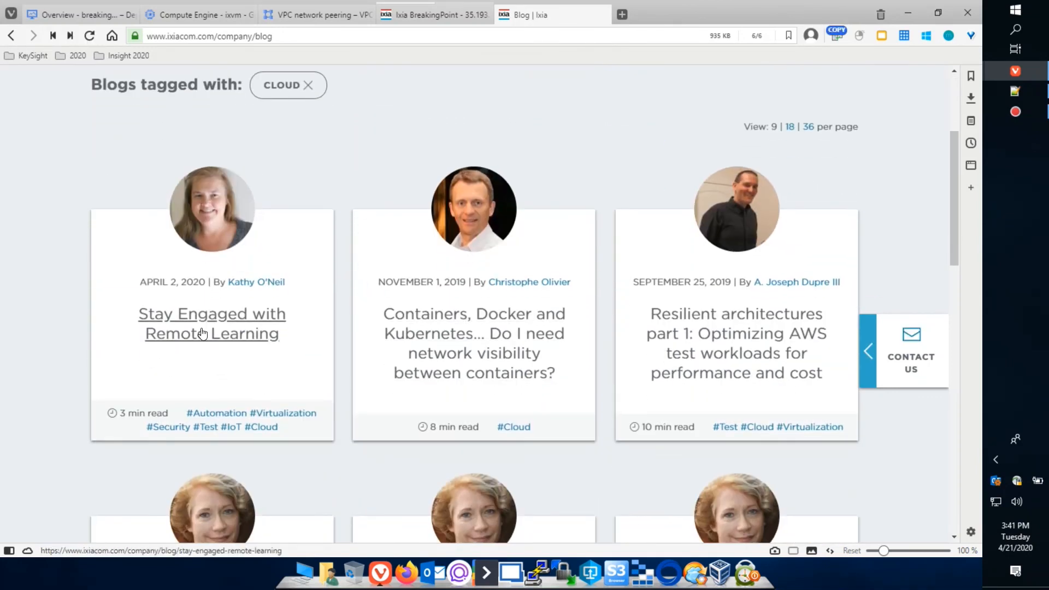
{"action": "left_click", "coordinate": [199, 333]}
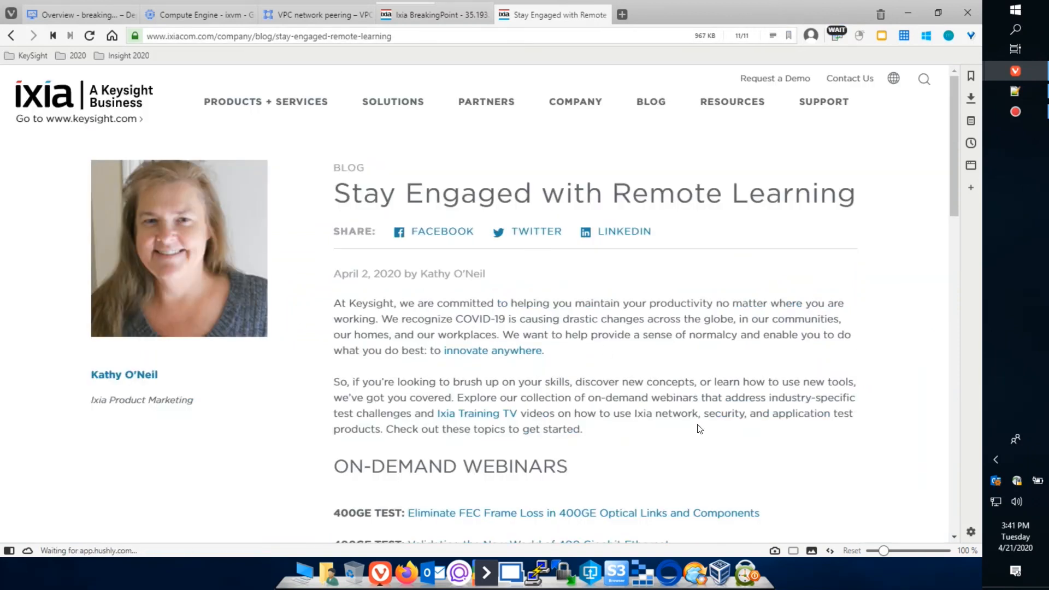
- Scroll to Product Learning Videos and open the 'BreakingPoint | Public Cloud Tutorials' playlist link
{"action": "scroll", "coordinate": [699, 439], "scroll_direction": "down", "scroll_amount": 3}
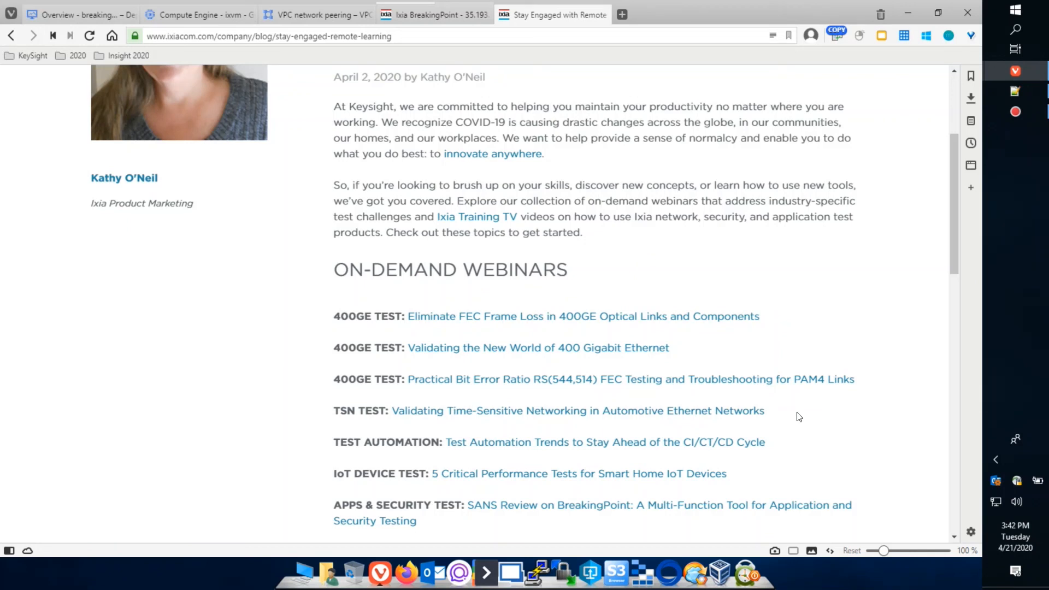
{"action": "scroll", "coordinate": [787, 414], "scroll_direction": "down", "scroll_amount": 5}
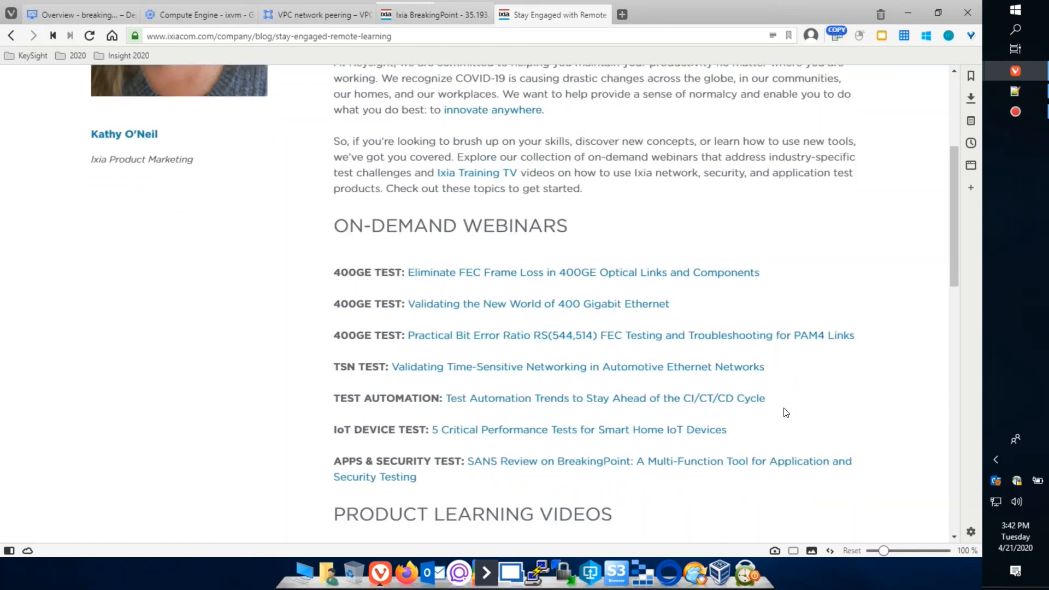
{"action": "scroll", "coordinate": [786, 413], "scroll_direction": "up", "scroll_amount": 2}
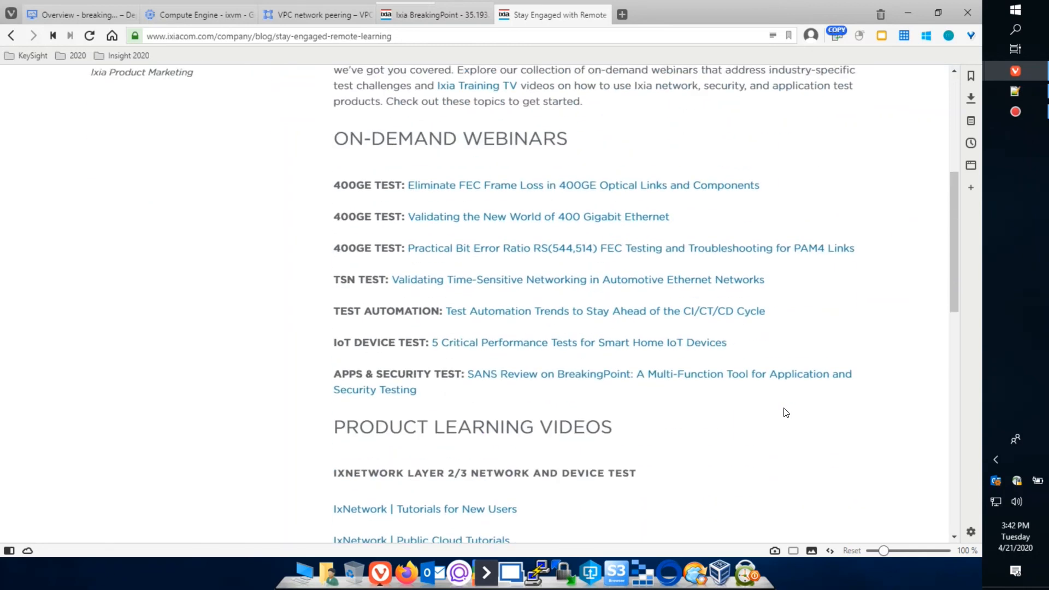
{"action": "scroll", "coordinate": [786, 413], "scroll_direction": "down", "scroll_amount": 1}
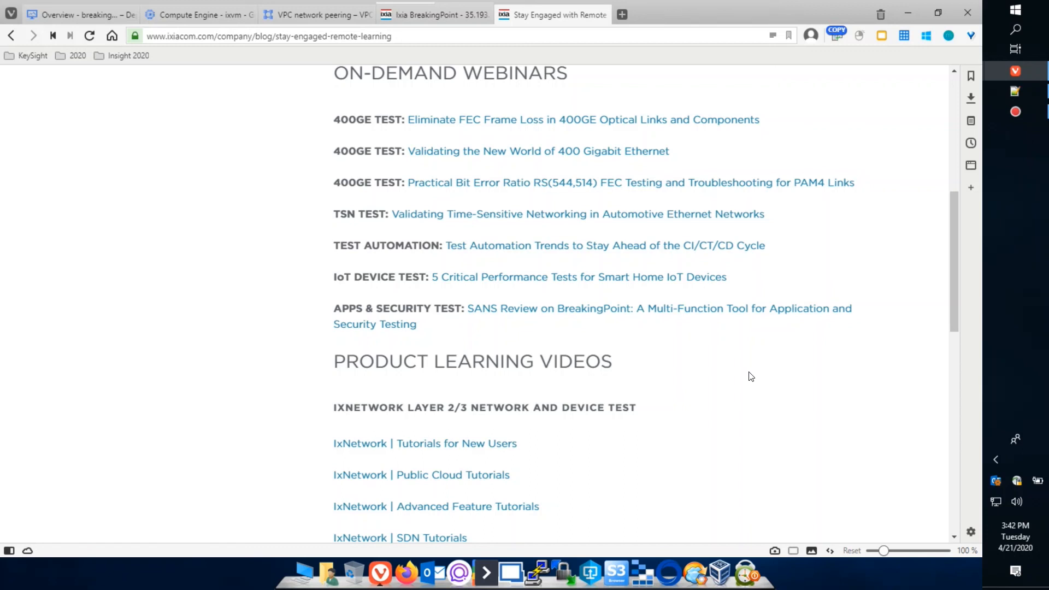
{"action": "scroll", "coordinate": [751, 376], "scroll_direction": "down", "scroll_amount": 2}
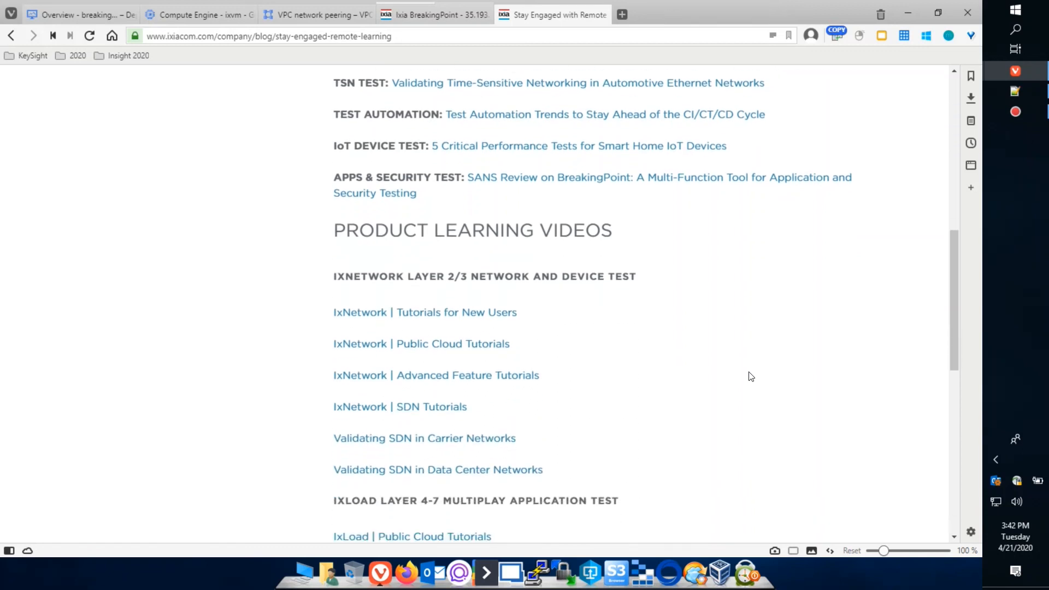
{"action": "scroll", "coordinate": [674, 372], "scroll_direction": "down", "scroll_amount": 2}
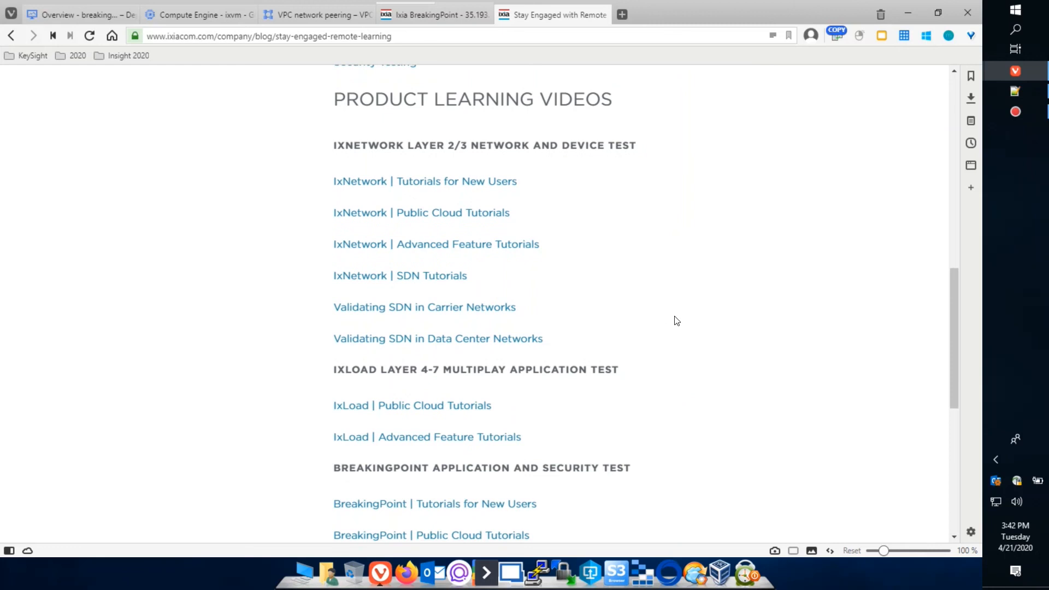
{"action": "scroll", "coordinate": [678, 326], "scroll_direction": "down", "scroll_amount": 3}
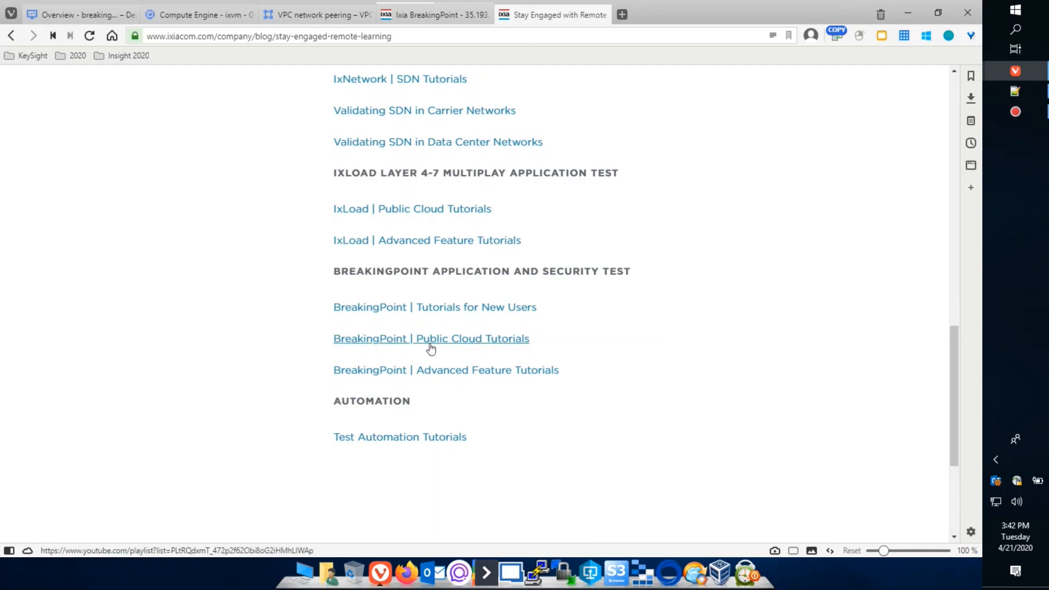
{"action": "left_click", "coordinate": [476, 344]}
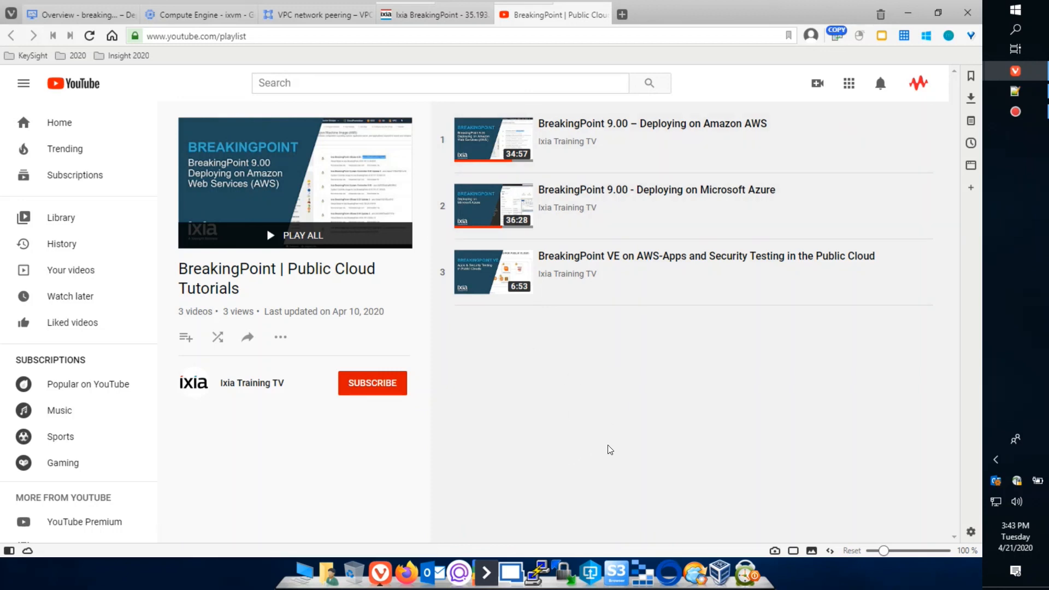
- After the three-video tutorial playlist loads, return to the Compute Engine VM instances tab
{"action": "left_click", "coordinate": [189, 15]}
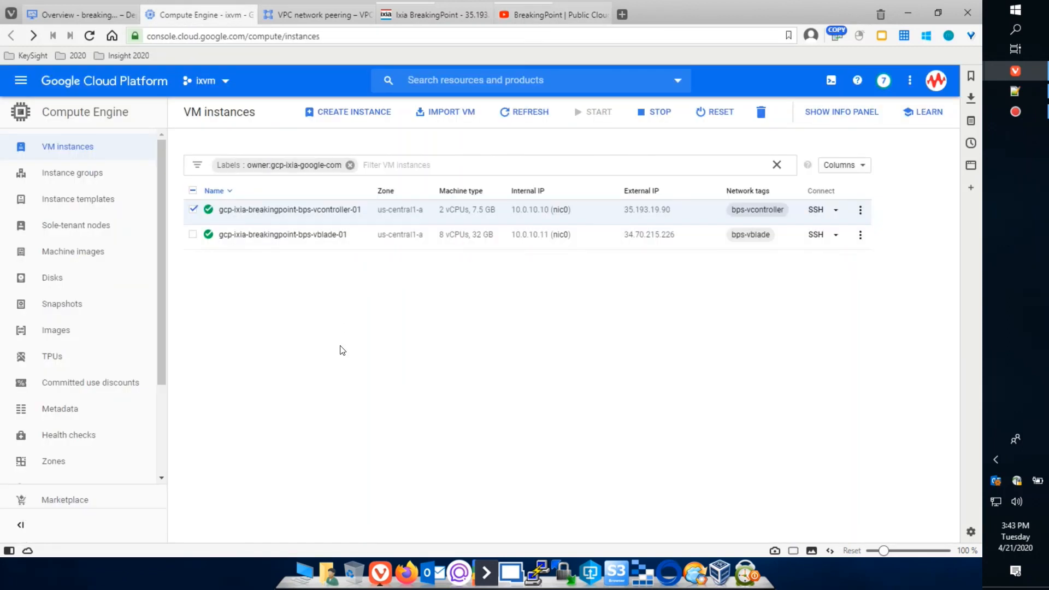